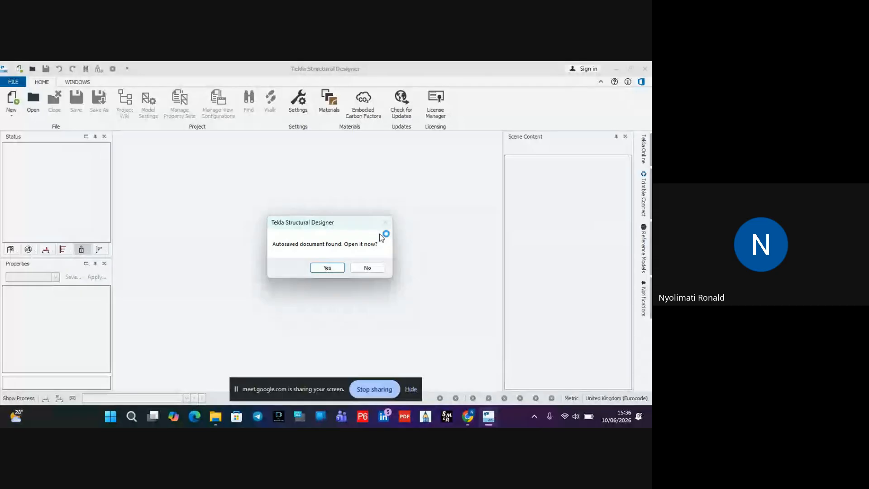
# Step: Open the autosaved document and save the recovered JARIBU TRAINING model
pyautogui.click(336, 269)
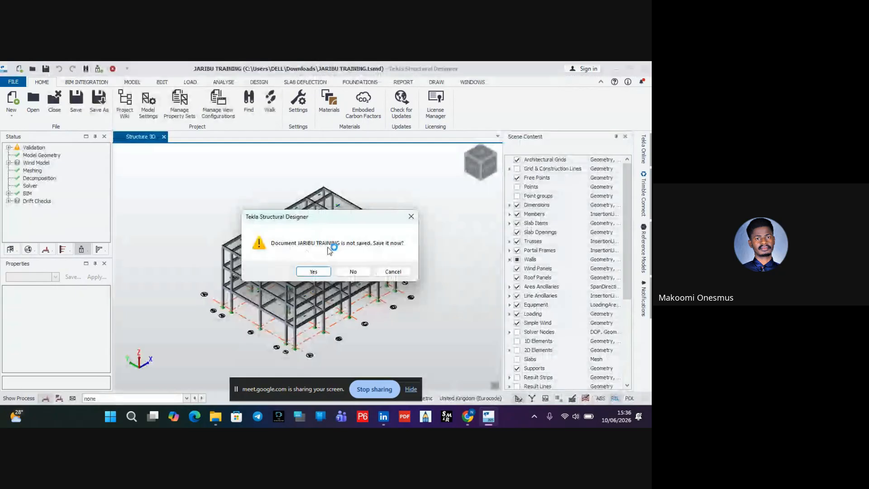
pyautogui.click(317, 271)
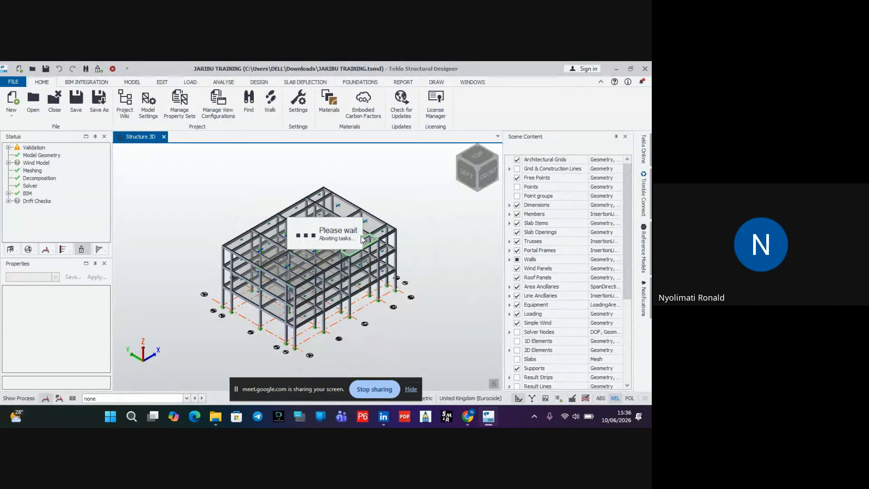
# Step: Display the Dead loadcase on the 3D structure, followed by the Imposed loadcase, to check the applied loads
pyautogui.moveTo(377, 261); pyautogui.dragTo(244, 358, button='right')
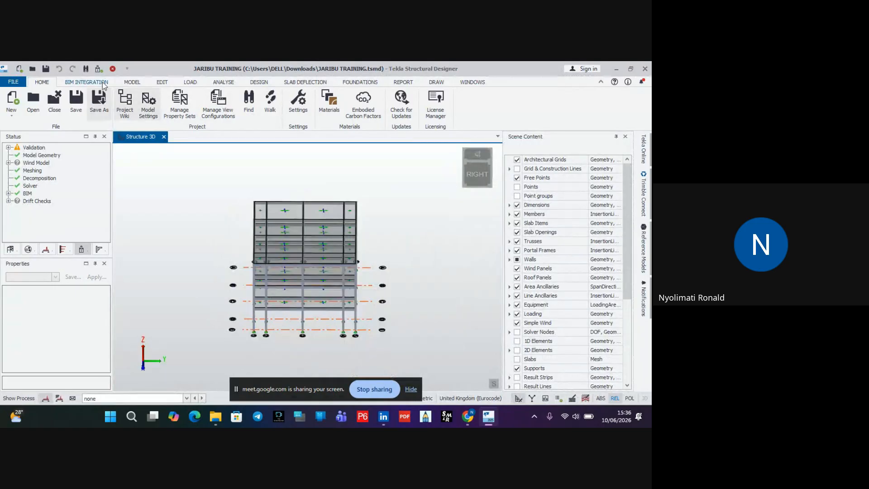
pyautogui.click(39, 147)
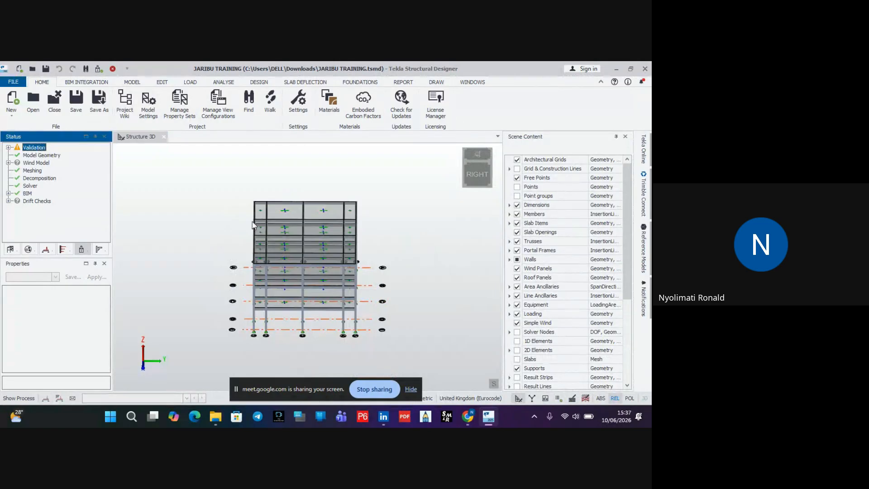
pyautogui.moveTo(252, 226); pyautogui.dragTo(317, 233, button='right')
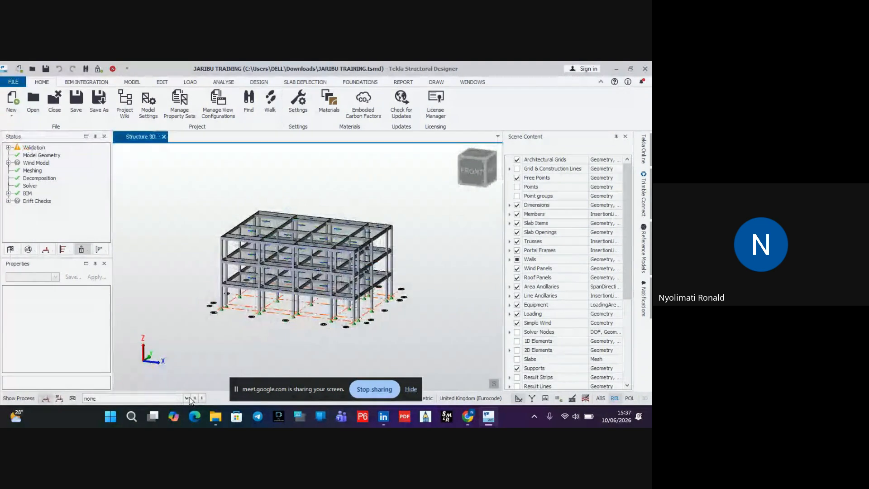
pyautogui.click(192, 396)
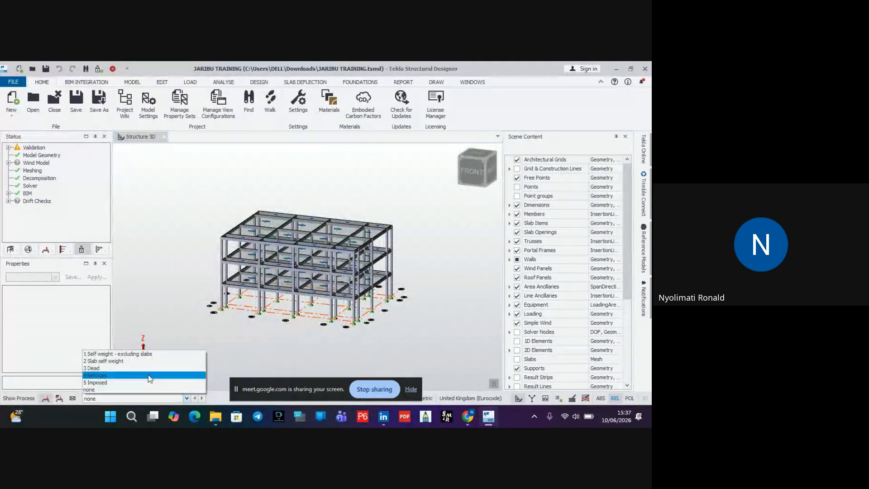
pyautogui.click(126, 369)
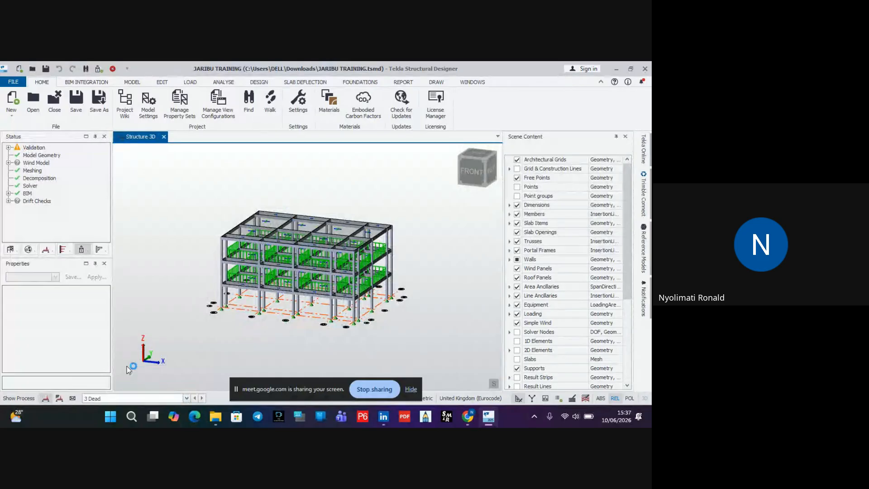
pyautogui.click(186, 398)
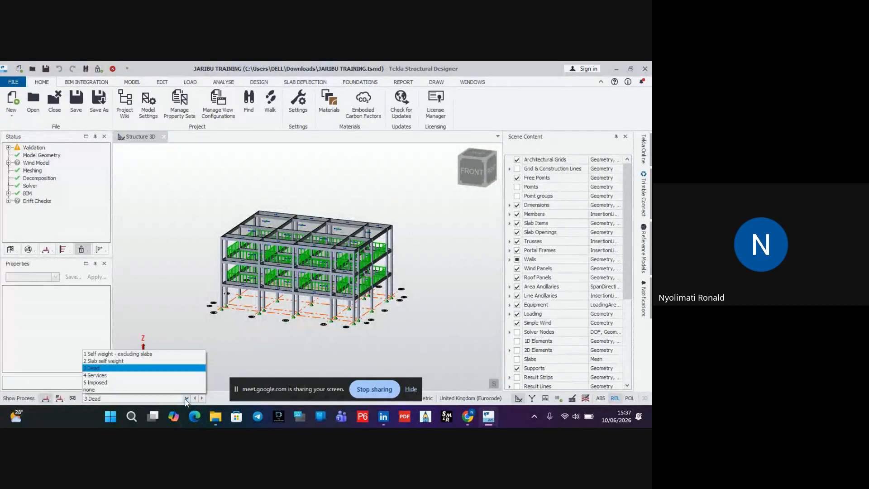
pyautogui.click(107, 383)
pyautogui.scroll(3, 182, 324)
pyautogui.moveTo(182, 324); pyautogui.dragTo(260, 324, button='right')
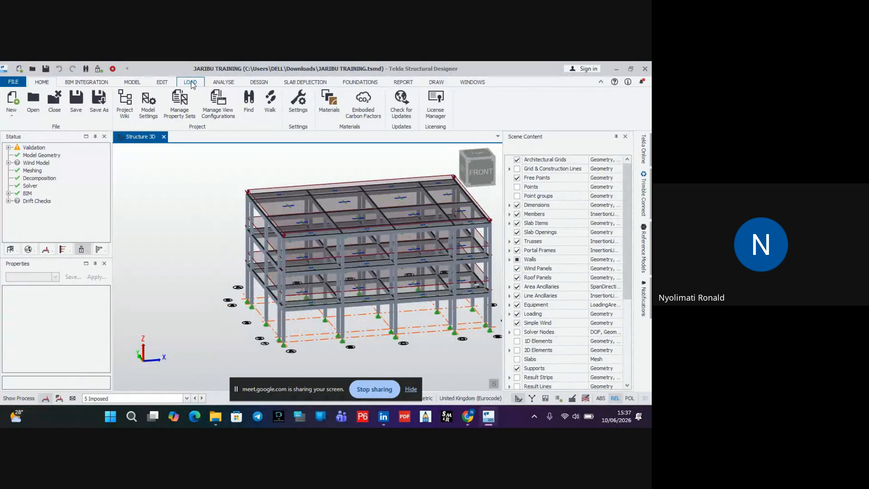
# Step: Run Design All (Static) on the whole model and inspect the members' pass/fail status
pyautogui.click(259, 83)
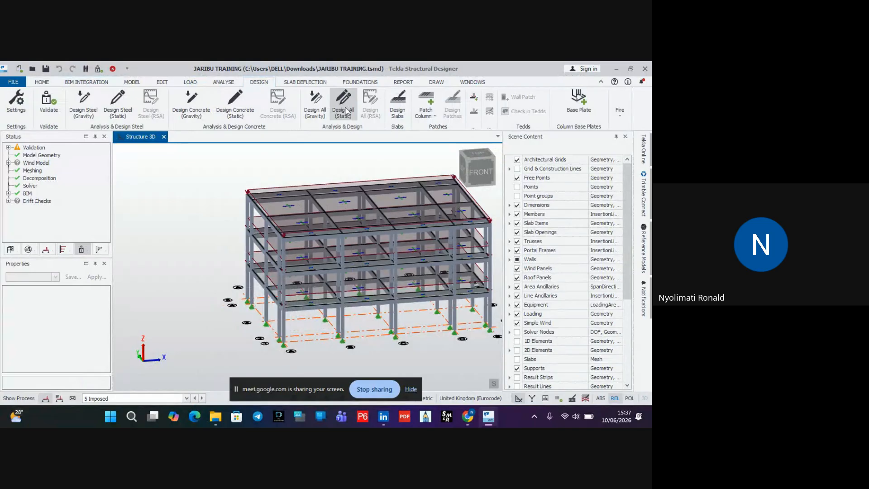
pyautogui.click(346, 111)
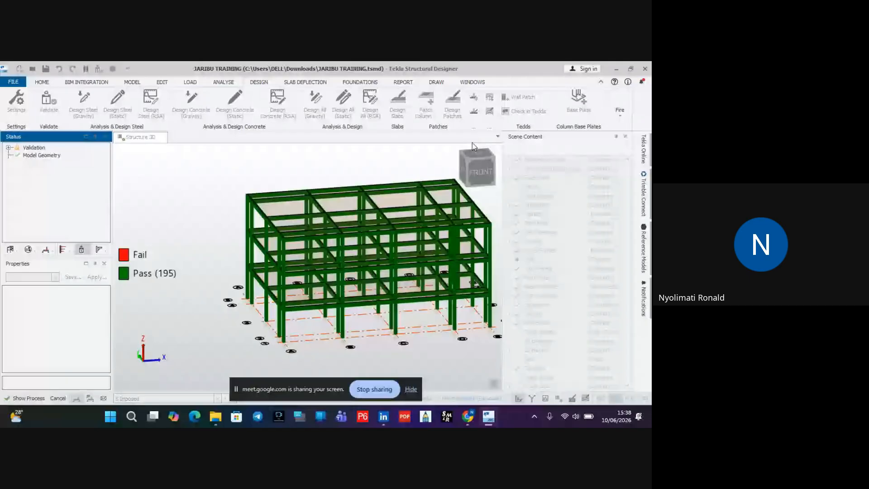
pyautogui.moveTo(472, 147); pyautogui.dragTo(245, 205, button='right')
pyautogui.scroll(-3, 235, 225)
pyautogui.moveTo(165, 205); pyautogui.dragTo(253, 202, button='middle')
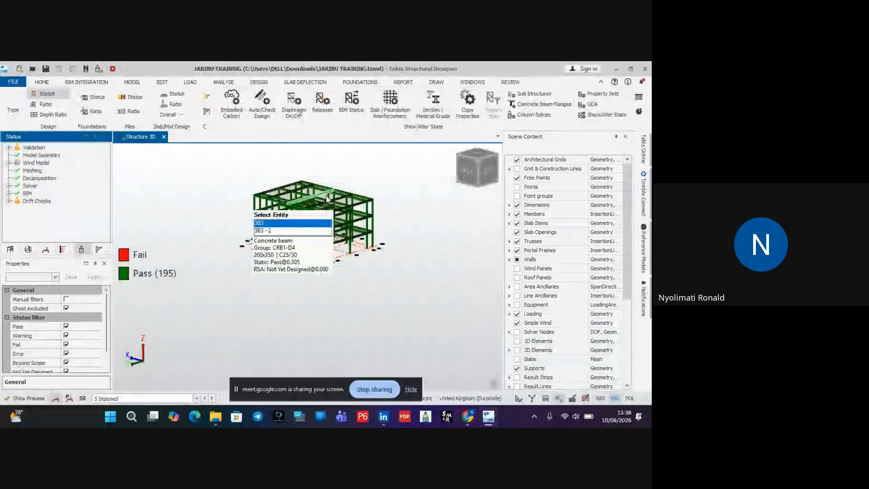
pyautogui.scroll(4, 255, 231)
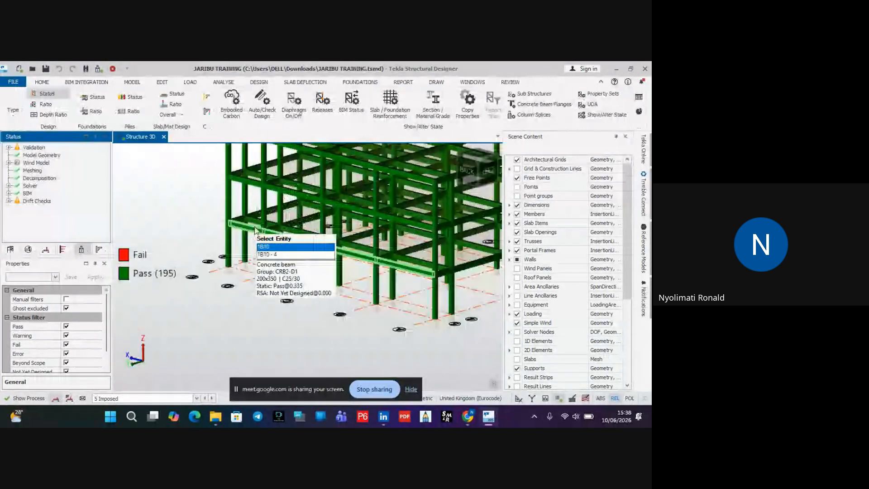
# Step: Open the properties of corner column C25 and try to cancel out of the dialog
pyautogui.click(229, 249)
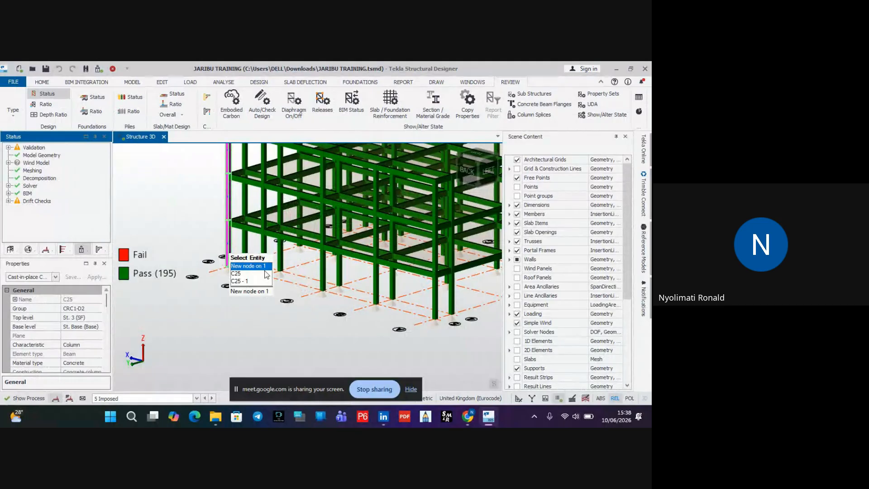
pyautogui.doubleClick(227, 232)
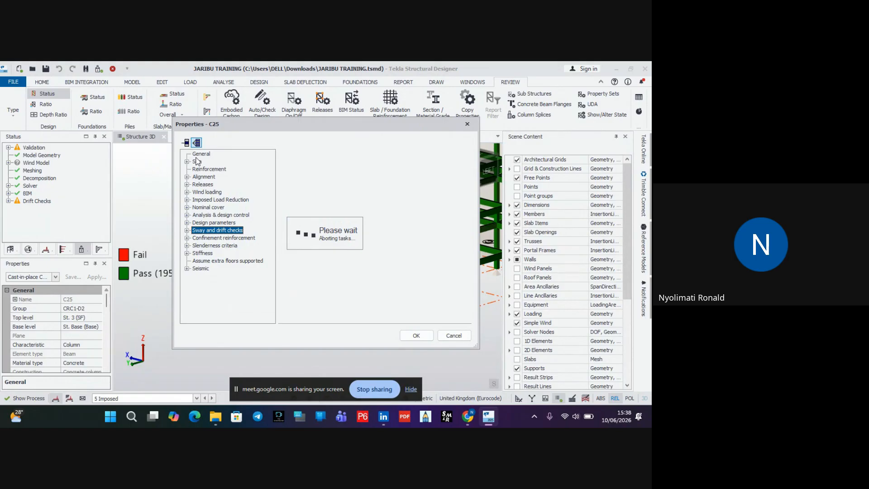
pyautogui.moveTo(221, 122); pyautogui.dragTo(259, 110)
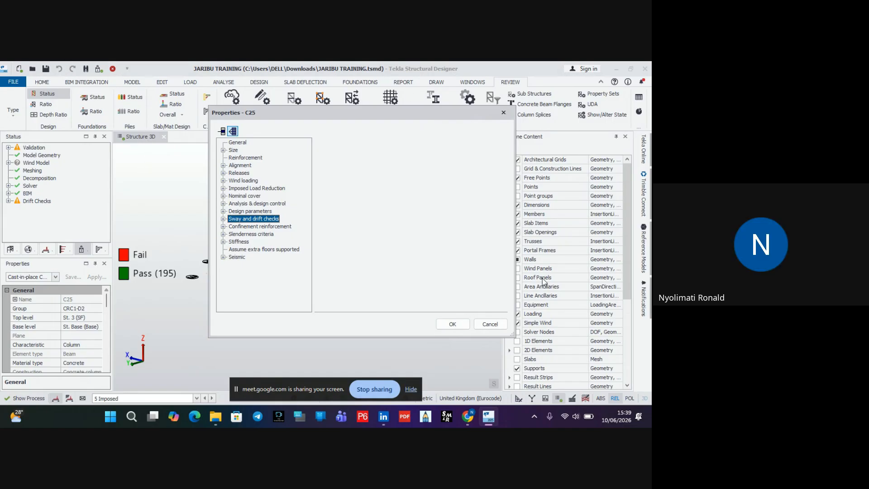
pyautogui.click(490, 325)
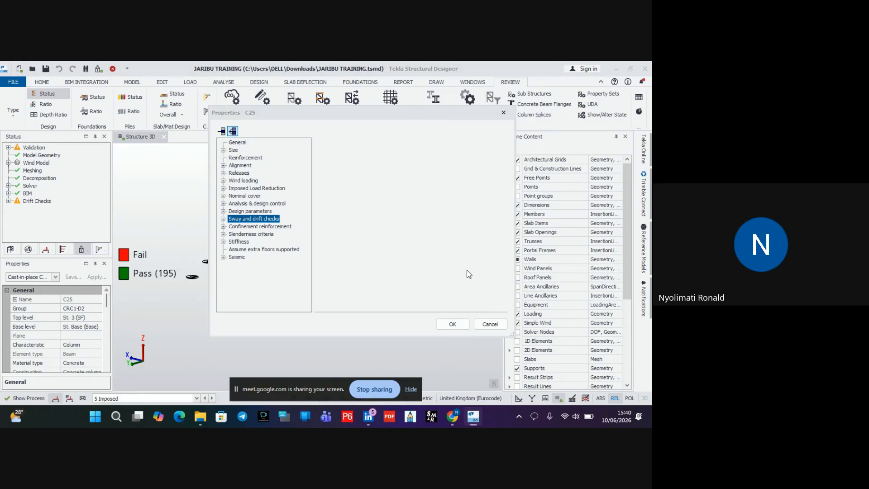
# Step: Restart the computer from the Windows power options
pyautogui.press('super')
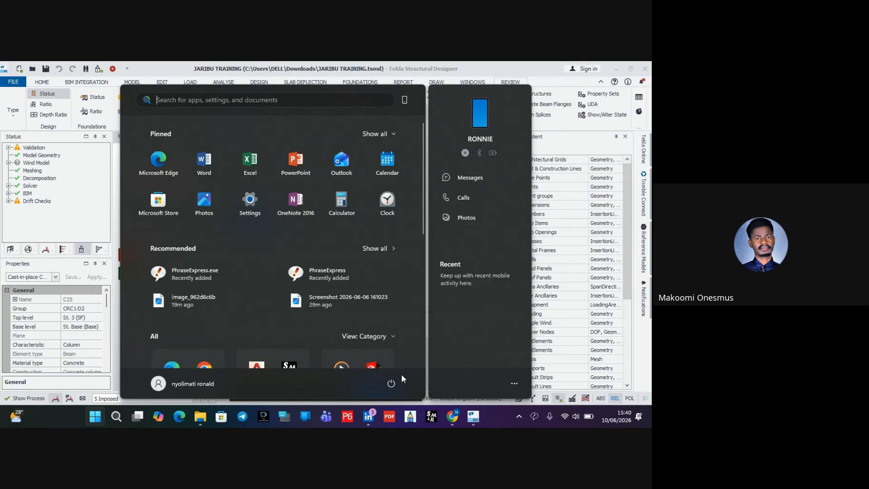
pyautogui.click(389, 387)
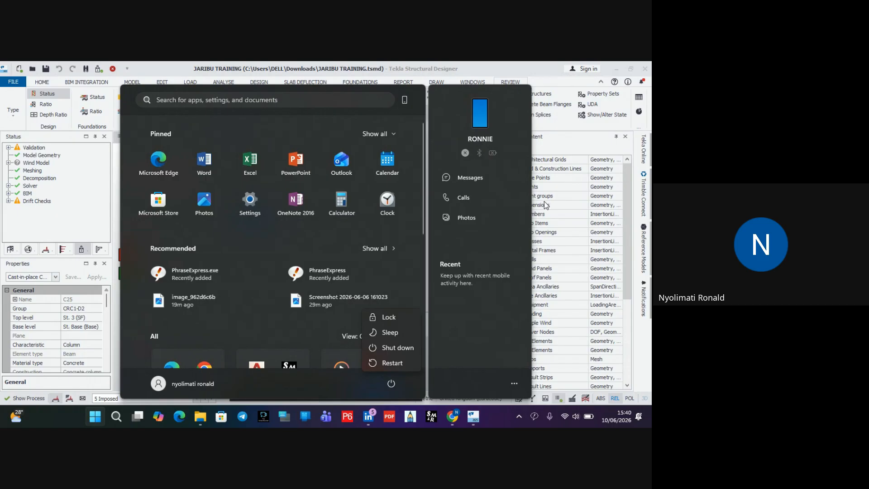
pyautogui.click(563, 218)
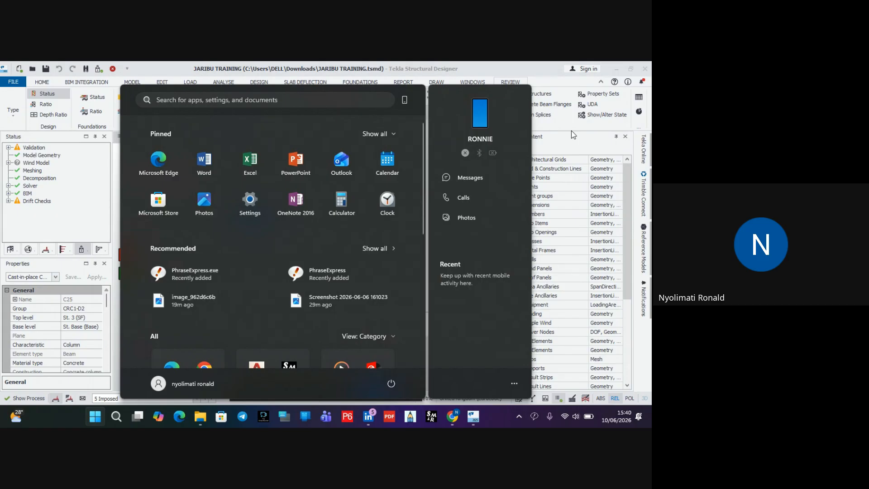
pyautogui.click(390, 391)
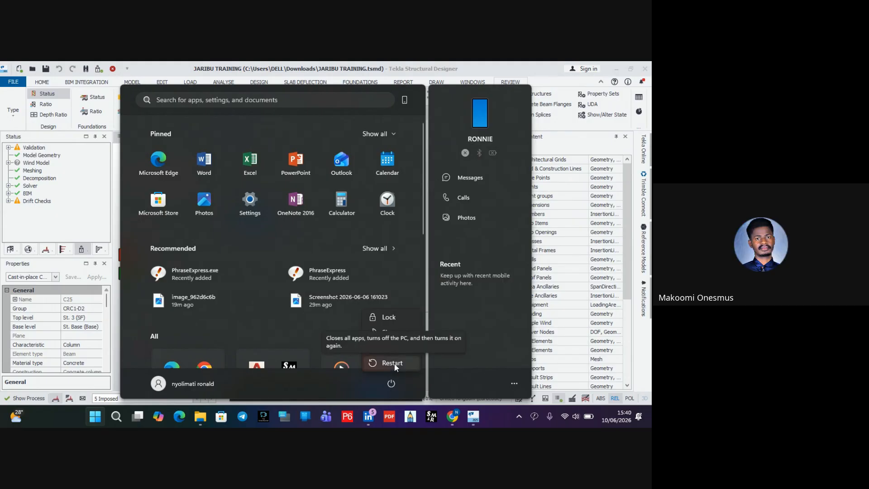
pyautogui.click(395, 364)
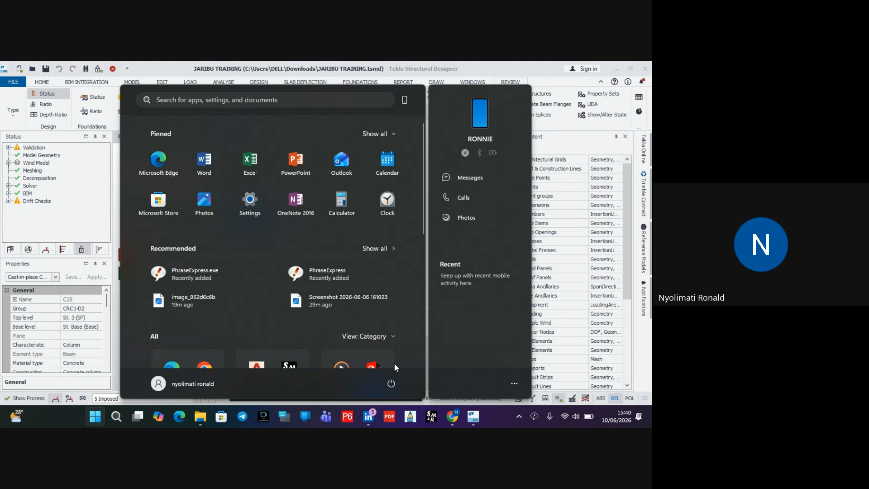
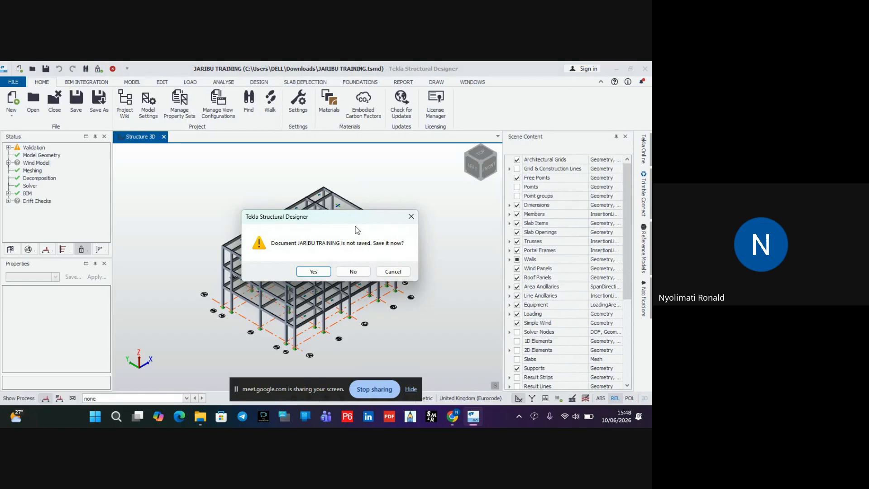
# Step: Save the unsaved JARIBU TRAINING document when it reopens
pyautogui.click(314, 272)
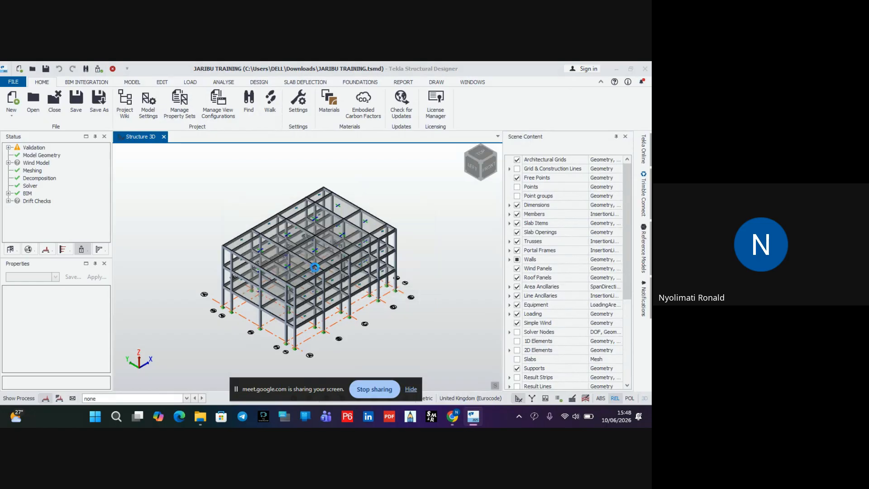
# Step: Examine the undesigned 3D building frame from several sides and at different distances
pyautogui.moveTo(321, 269)
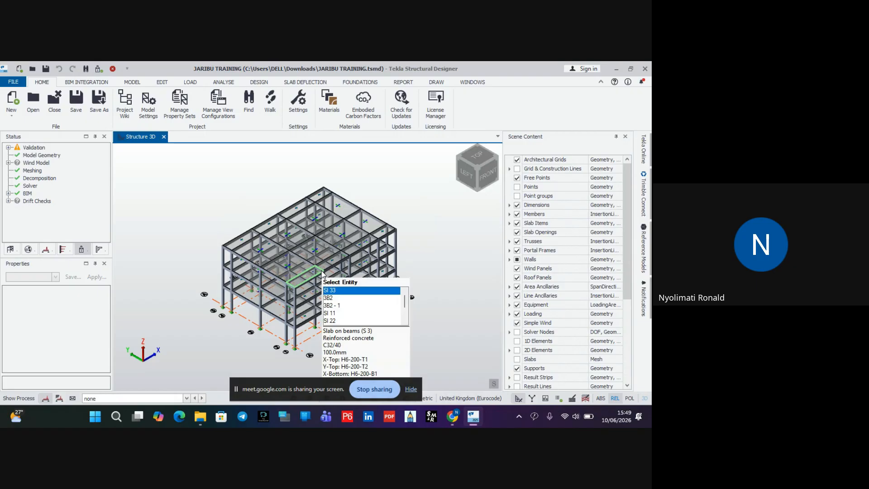
pyautogui.scroll(-1, 267, 196)
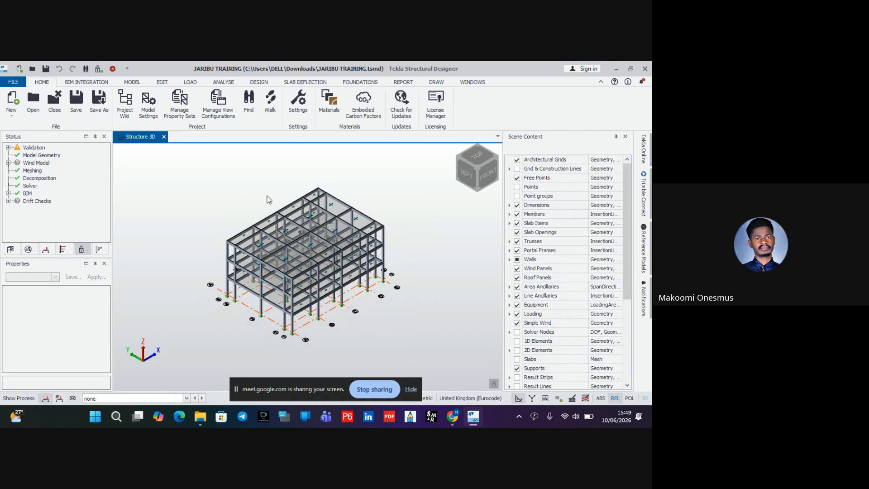
pyautogui.scroll(3, 277, 193)
pyautogui.scroll(-4, 278, 190)
pyautogui.scroll(2, 275, 196)
pyautogui.scroll(3, 275, 196)
pyautogui.scroll(-3, 275, 196)
pyautogui.moveTo(221, 267); pyautogui.dragTo(350, 242, button='right')
pyautogui.moveTo(322, 232); pyautogui.dragTo(408, 223, button='middle')
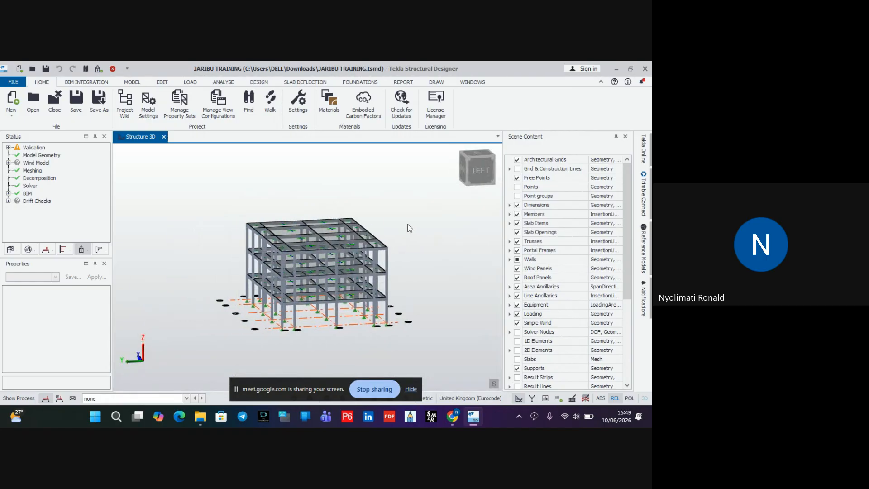
# Step: Rerun Design All (Static) on the reopened JARIBU TRAINING model
pyautogui.click(197, 83)
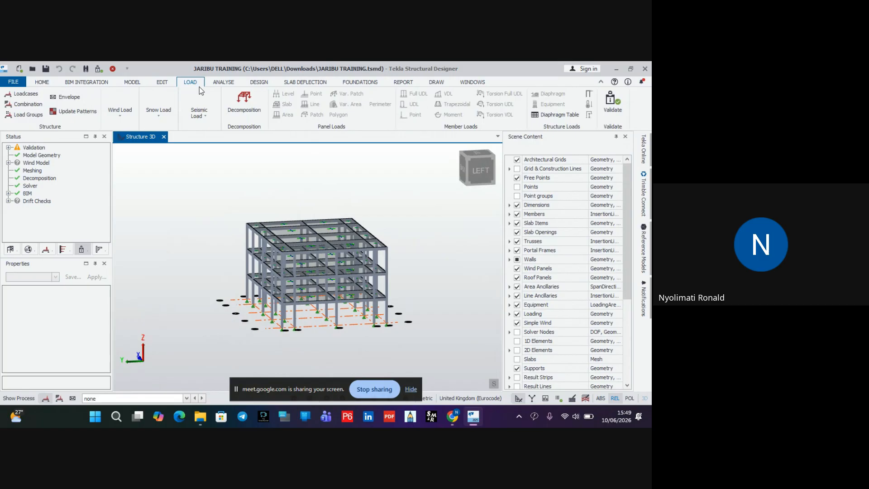
pyautogui.click(257, 83)
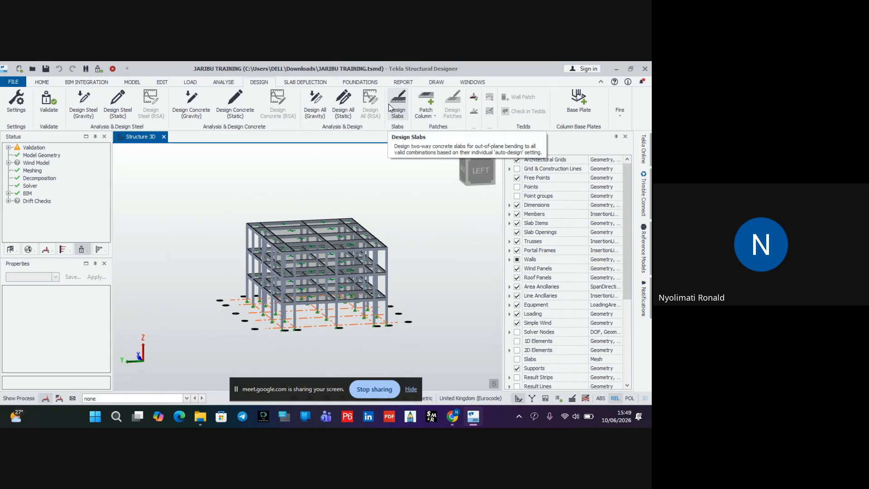
pyautogui.click(342, 107)
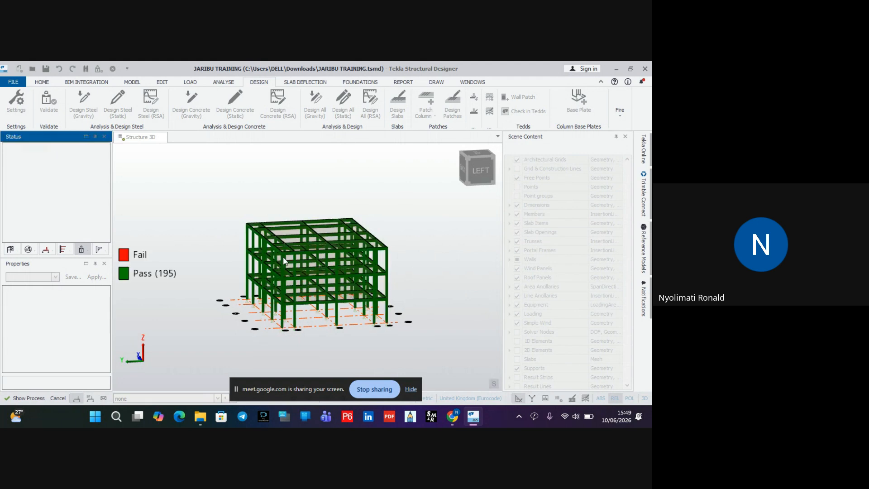
# Step: Examine the design status of the beams and columns from all sides of the building
pyautogui.scroll(1, 278, 255)
pyautogui.scroll(4, 277, 256)
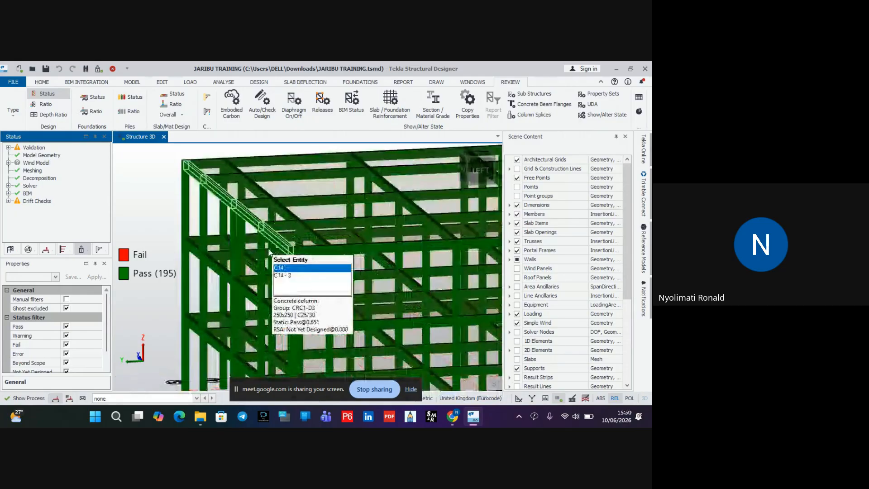
pyautogui.scroll(-3, 285, 254)
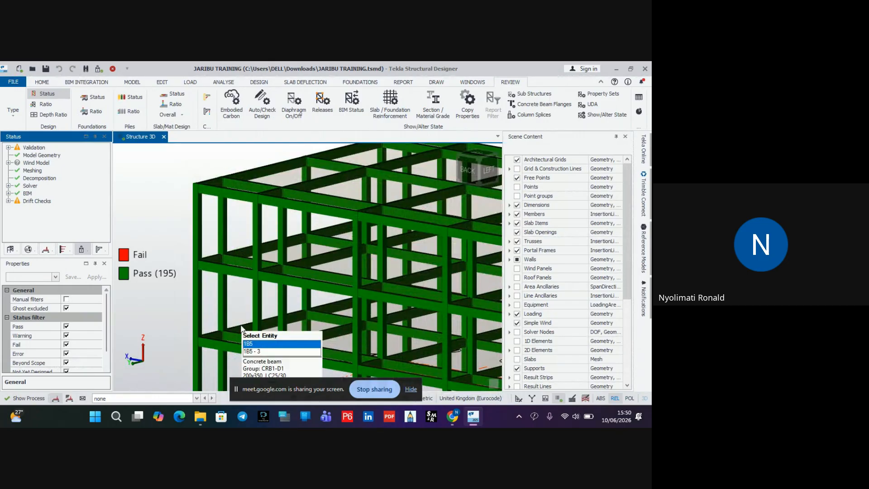
pyautogui.scroll(-5, 321, 238)
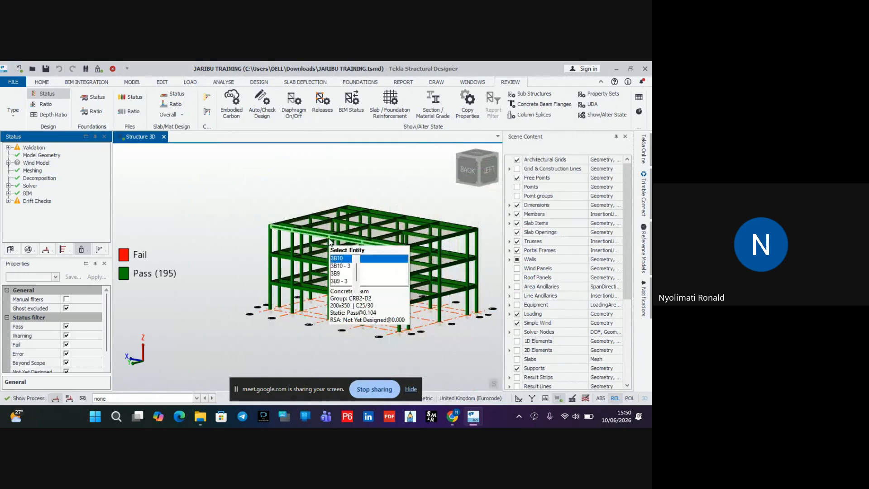
pyautogui.scroll(4, 326, 245)
pyautogui.moveTo(330, 254); pyautogui.dragTo(292, 263, button='right')
pyautogui.scroll(-2, 276, 248)
pyautogui.moveTo(399, 249); pyautogui.dragTo(313, 235, button='right')
pyautogui.scroll(-3, 274, 211)
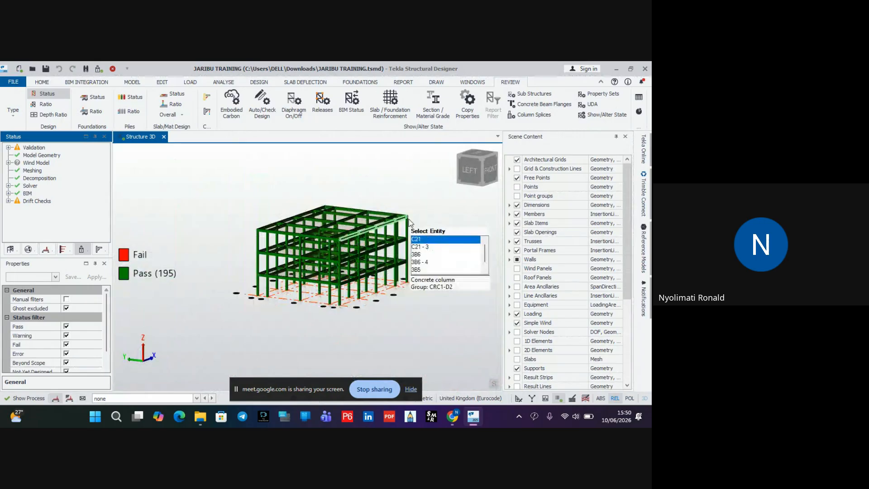
pyautogui.moveTo(410, 225); pyautogui.dragTo(275, 235, button='right')
pyautogui.scroll(1, 277, 202)
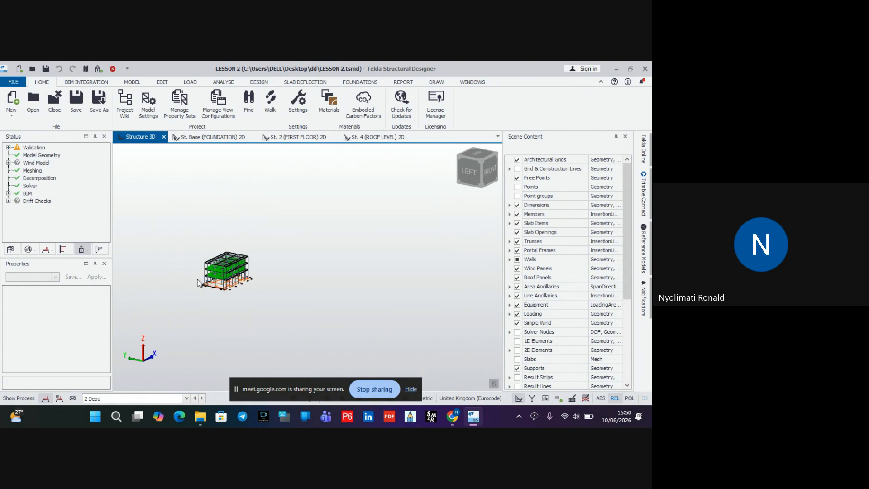
# Step: Examine the LESSON 2 building in the 3D view and in the foundation, first floor and roof level plans
pyautogui.scroll(8, 199, 271)
pyautogui.scroll(-4, 212, 258)
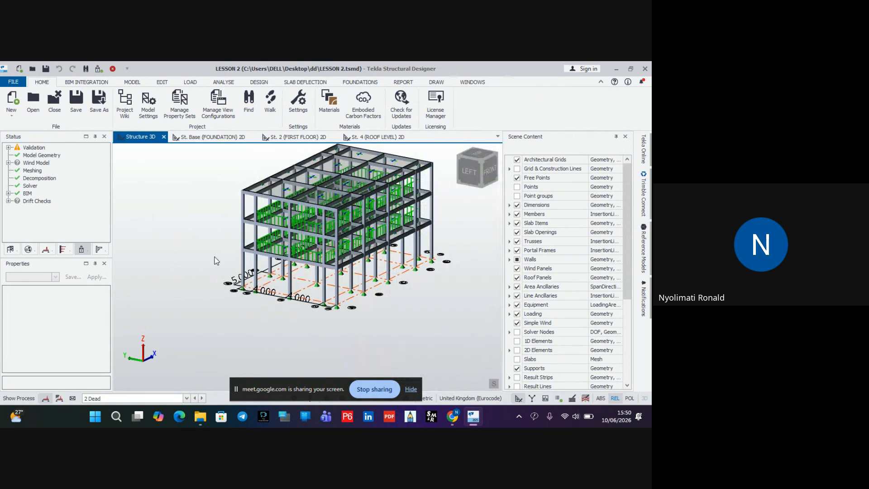
pyautogui.moveTo(215, 256); pyautogui.dragTo(249, 224, button='right')
pyautogui.click(201, 137)
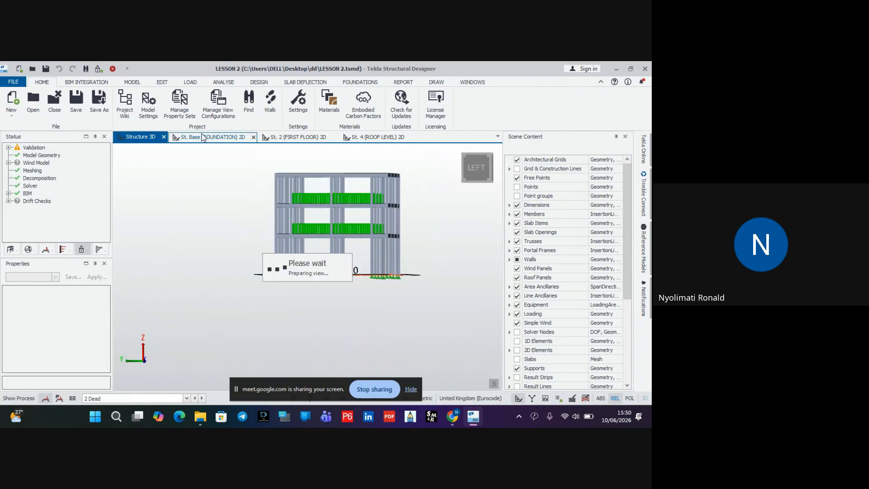
pyautogui.click(294, 137)
pyautogui.click(378, 137)
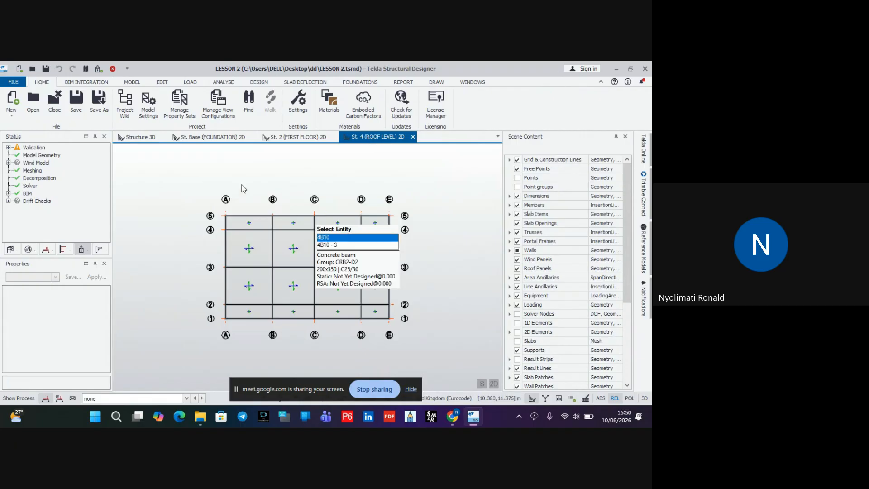
pyautogui.click(148, 139)
pyautogui.moveTo(257, 219)
pyautogui.mouseDown(button='right')
pyautogui.moveTo(272, 240)
pyautogui.moveTo(331, 238)
pyautogui.moveTo(246, 211)
pyautogui.mouseUp(button='right')
pyautogui.press('Escape')
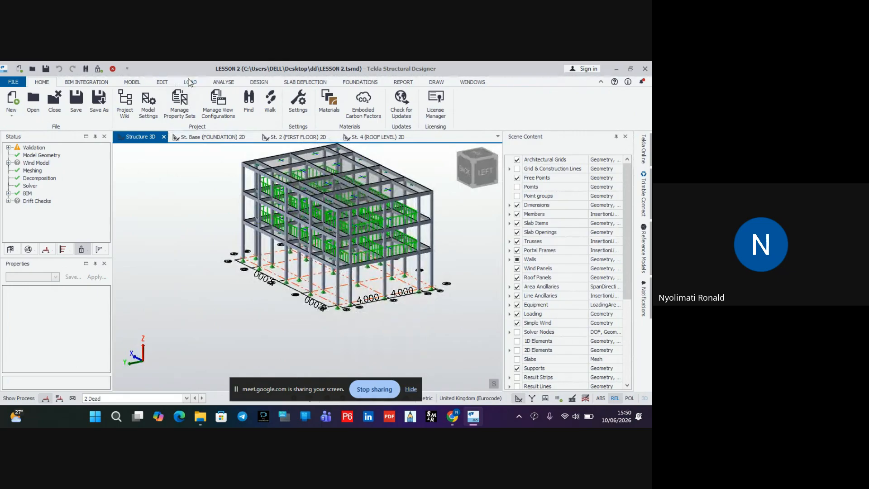
# Step: Try to run Design All (Static) on the LESSON 2 model
pyautogui.click(191, 82)
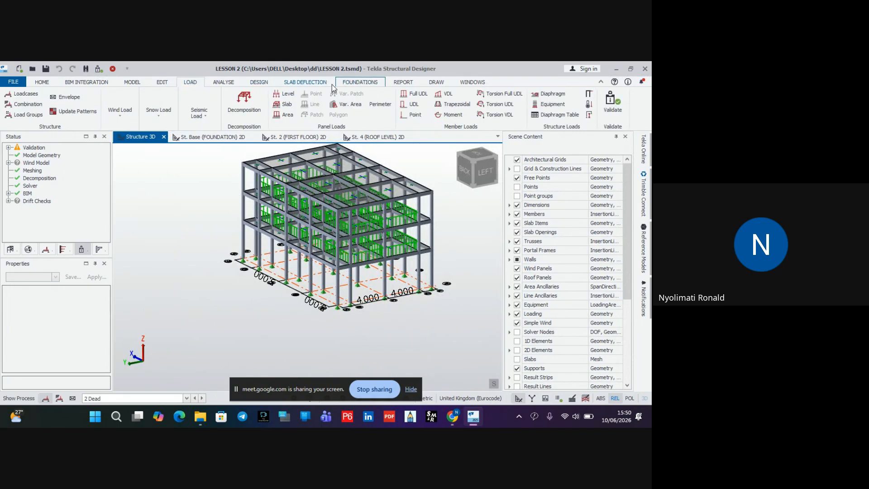
pyautogui.click(259, 83)
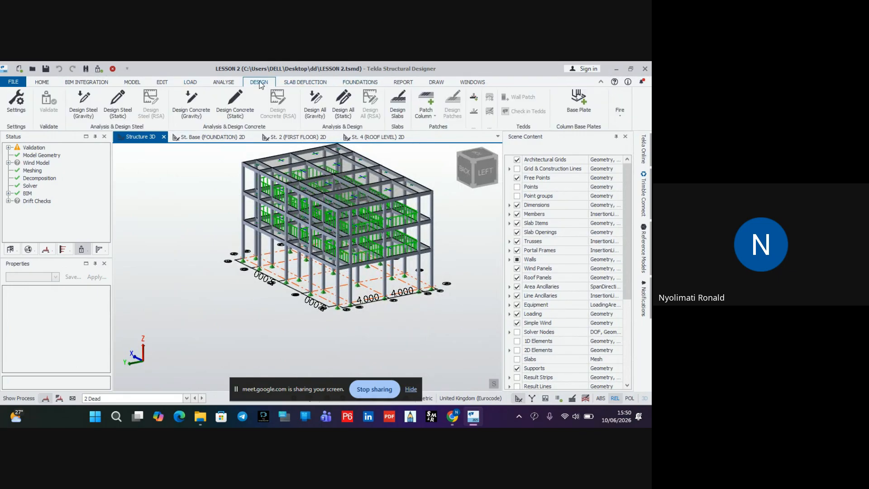
pyautogui.click(346, 107)
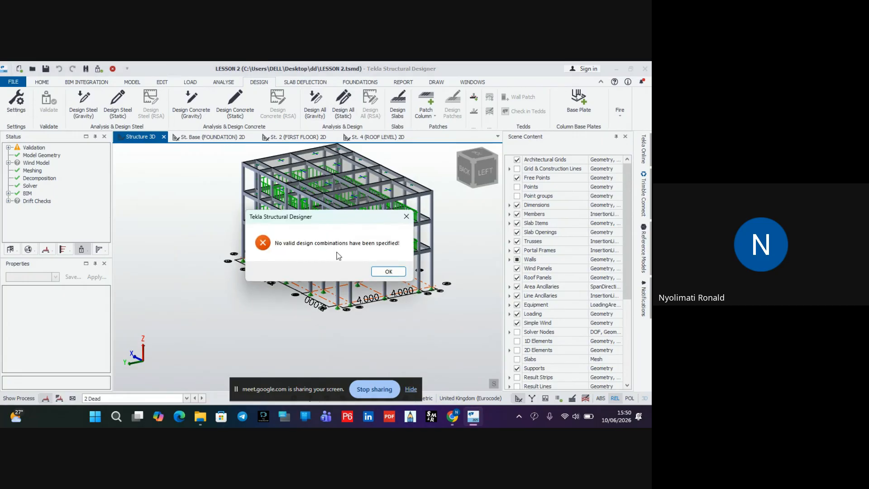
pyautogui.click(386, 272)
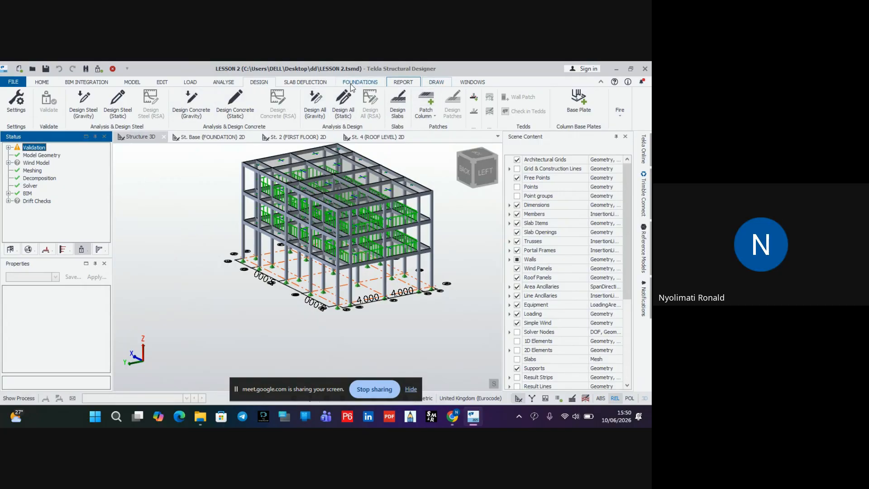
# Step: Start the Combination Generator for the load combinations and accept the parameters up to the EHF settings, keeping Table A1.2(B) - Eq 6.10
pyautogui.click(187, 83)
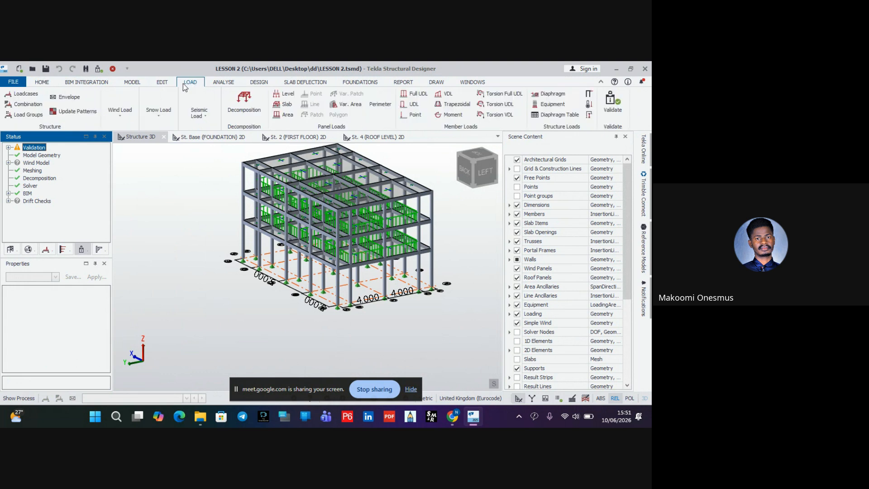
pyautogui.click(26, 104)
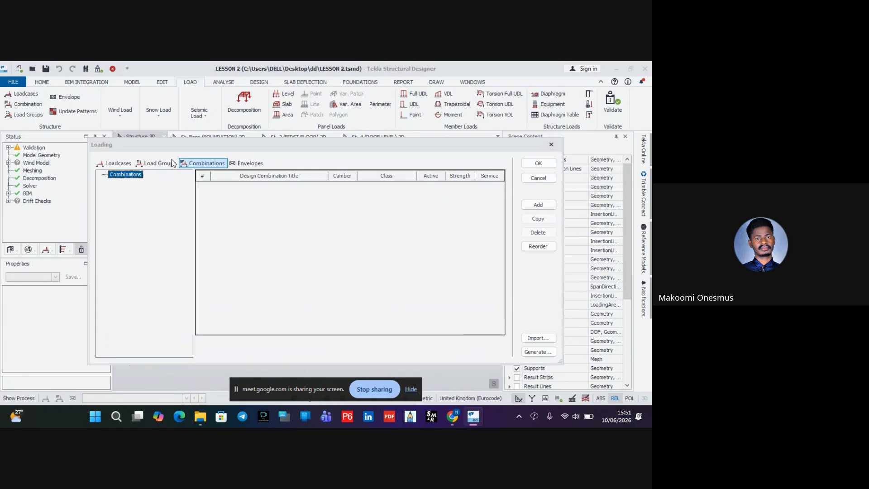
pyautogui.click(525, 351)
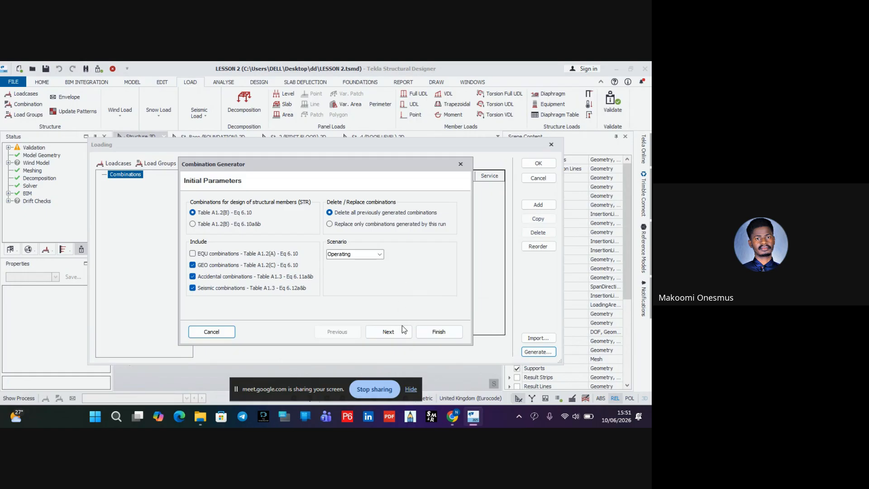
pyautogui.click(390, 332)
pyautogui.click(390, 332)
pyautogui.click(390, 332)
pyautogui.click(390, 332)
# Step: Include EHF in Dir1+, Dir1-, Dir2+ and Dir2- for the lateral STR and GEO combinations, generate them and accept the loading
pyautogui.click(284, 224)
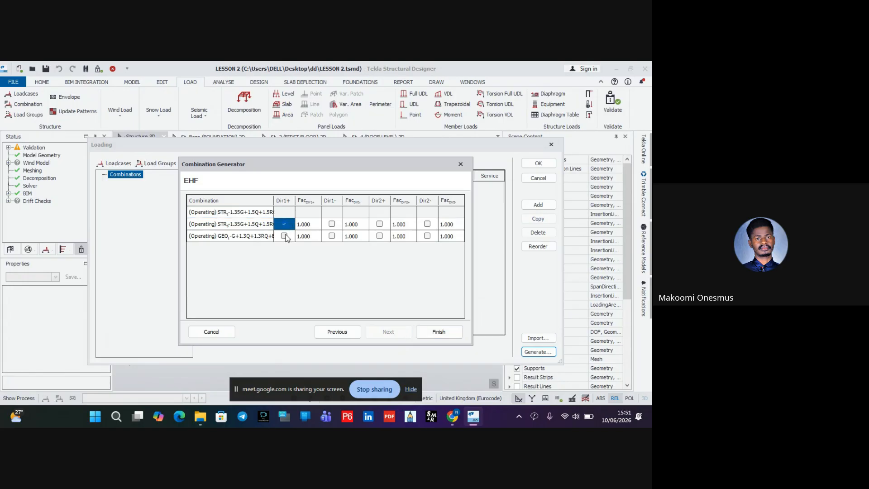
pyautogui.click(286, 237)
pyautogui.click(331, 224)
pyautogui.click(332, 237)
pyautogui.click(380, 224)
pyautogui.click(379, 236)
pyautogui.click(428, 224)
pyautogui.click(428, 236)
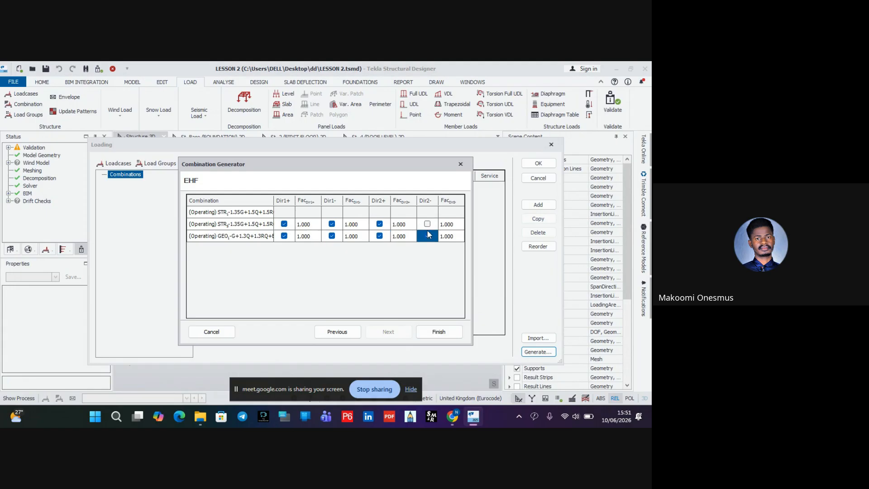
pyautogui.click(428, 332)
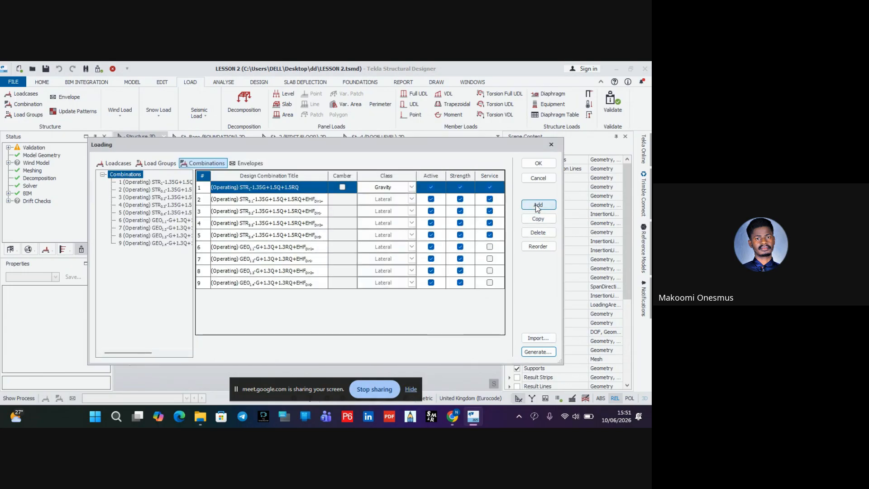
pyautogui.click(544, 165)
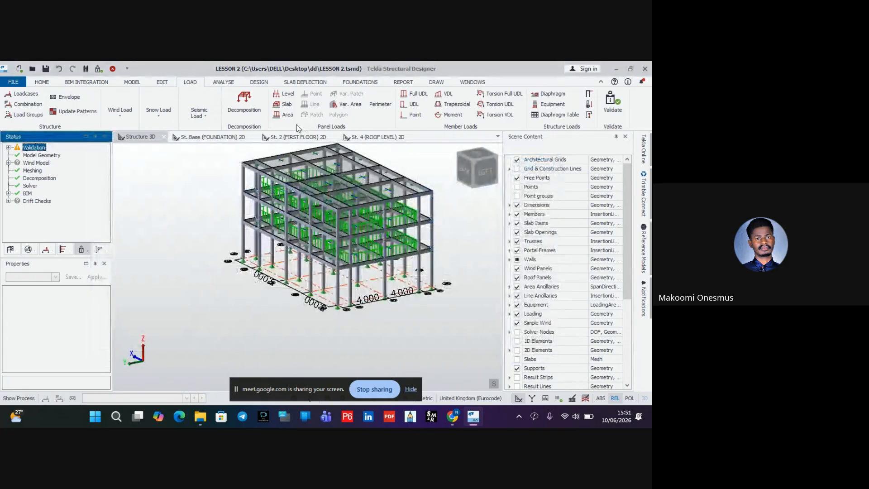
# Step: Run Design All (Static) on the LESSON 2 model and inspect the beam and column design status from several sides
pyautogui.click(262, 83)
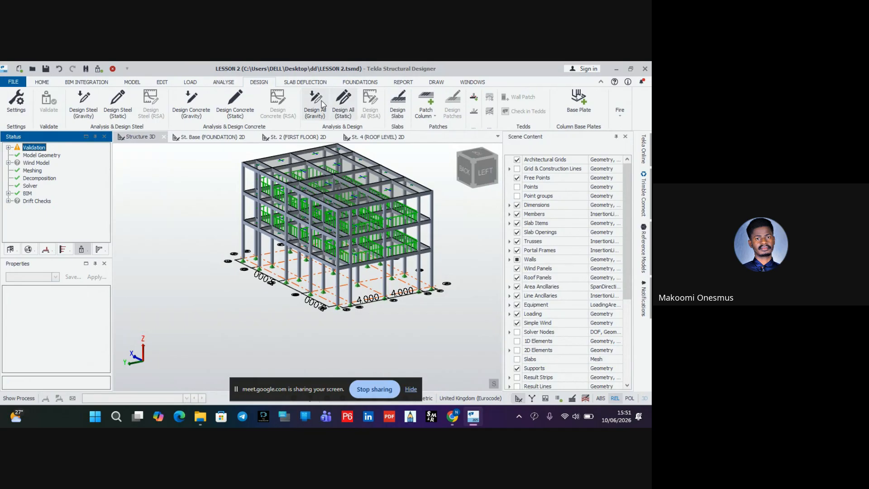
pyautogui.click(342, 107)
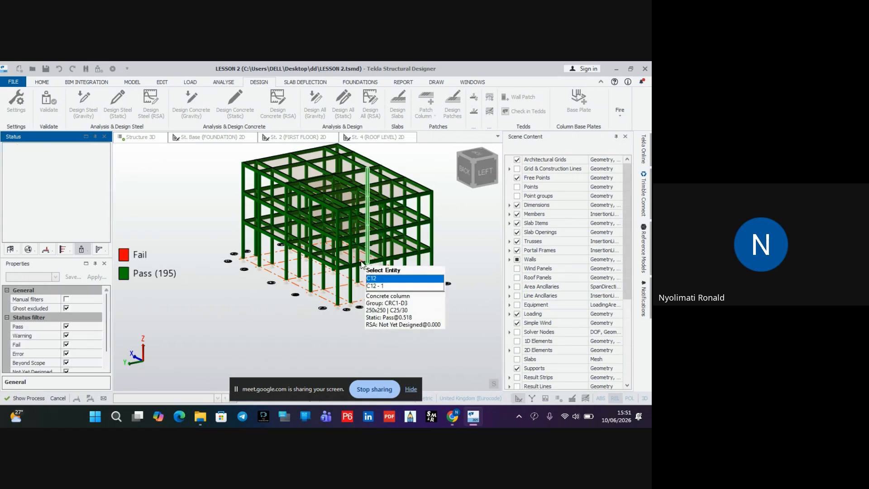
pyautogui.moveTo(302, 276); pyautogui.dragTo(334, 190, button='right')
pyautogui.moveTo(329, 189); pyautogui.dragTo(346, 205, button='middle')
pyautogui.moveTo(346, 206); pyautogui.dragTo(334, 239, button='right')
pyautogui.scroll(-2, 333, 239)
pyautogui.moveTo(238, 257); pyautogui.dragTo(355, 251, button='right')
pyautogui.moveTo(387, 156); pyautogui.dragTo(371, 194, button='middle')
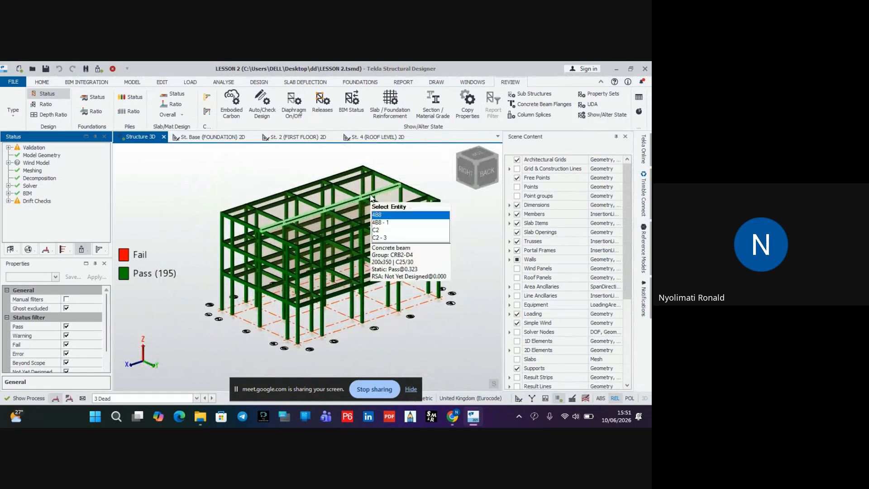
# Step: Display the slab and foundation reinforcement and examine the slabs on every floor from different sides
pyautogui.click(390, 104)
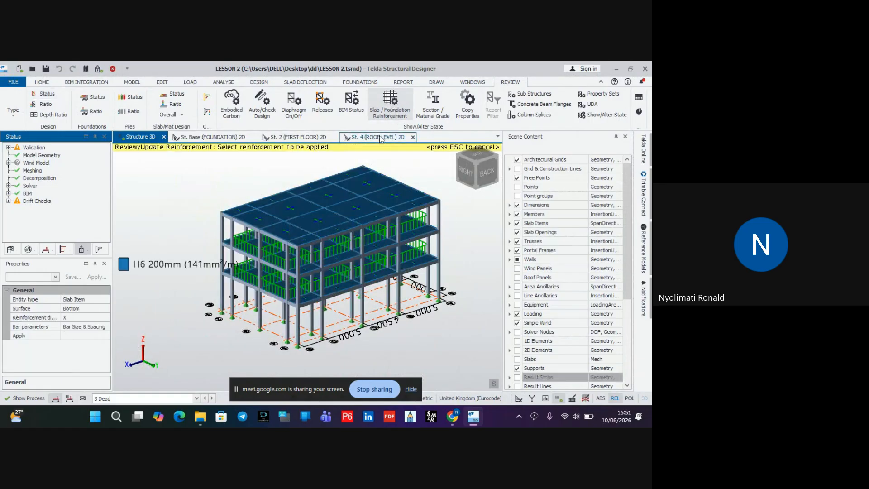
pyautogui.scroll(3, 348, 216)
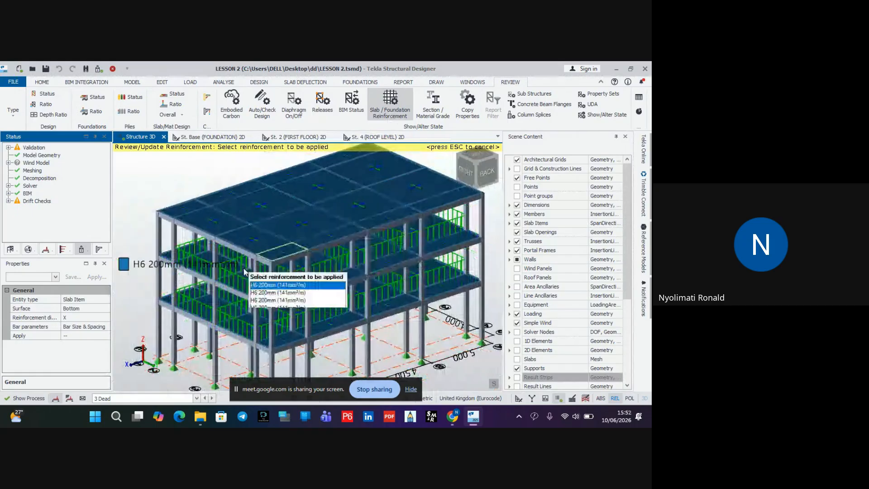
pyautogui.moveTo(287, 288); pyautogui.dragTo(218, 264, button='right')
pyautogui.moveTo(234, 259); pyautogui.dragTo(260, 255, button='middle')
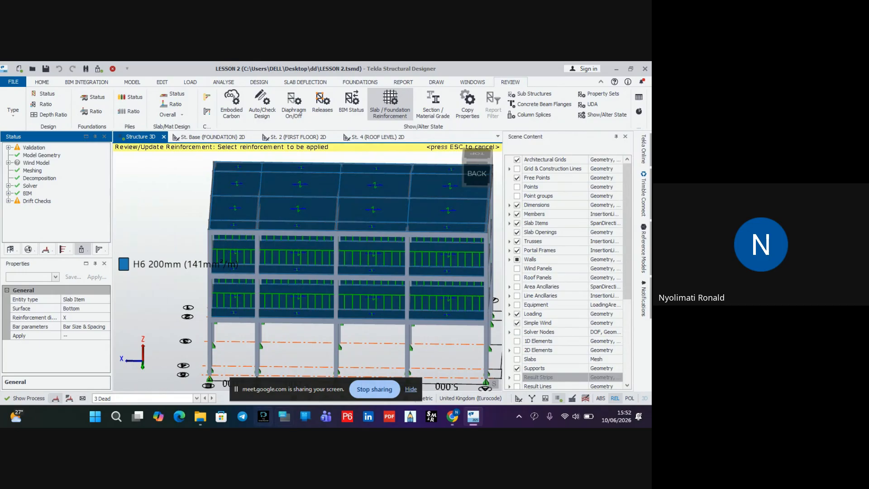
pyautogui.moveTo(216, 276); pyautogui.dragTo(298, 261, button='right')
pyautogui.moveTo(293, 224); pyautogui.dragTo(275, 244, button='middle')
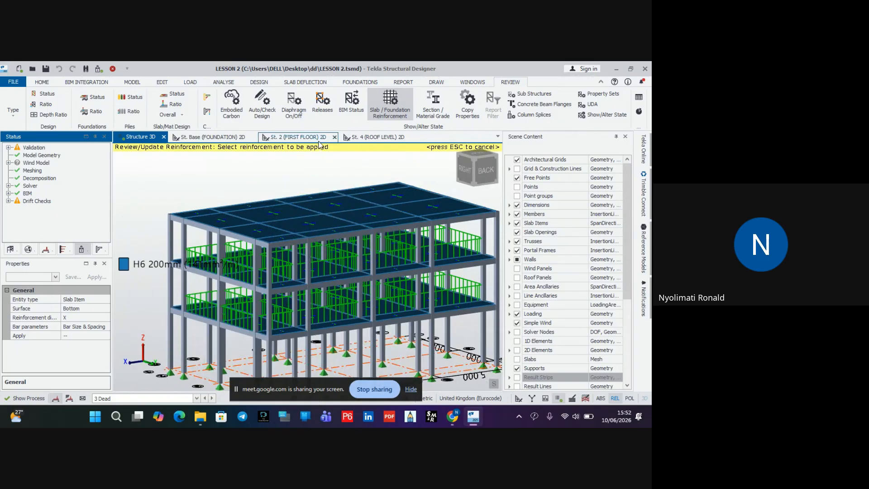
pyautogui.click(390, 108)
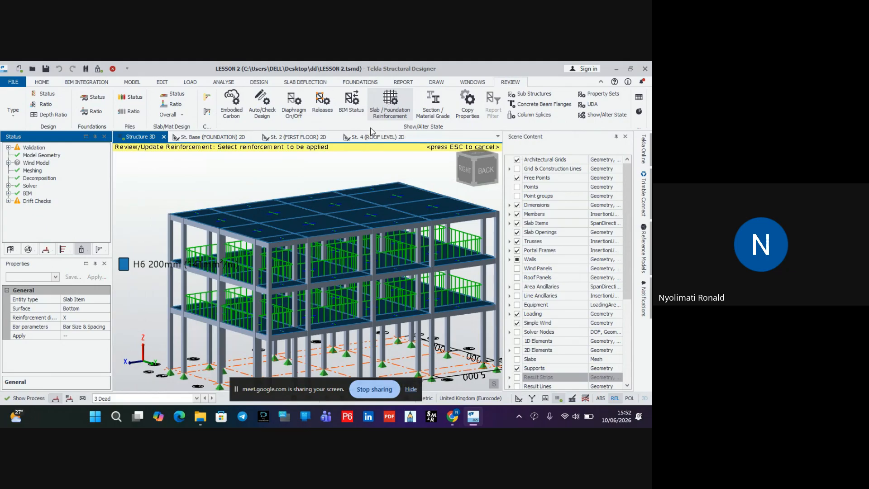
# Step: Review the foundations' utilization ratio and design status in the 3D model
pyautogui.click(101, 112)
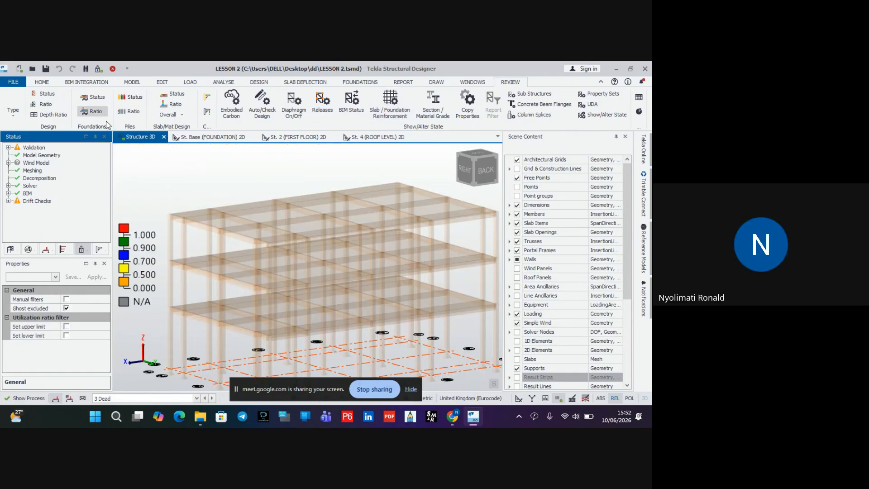
pyautogui.click(89, 98)
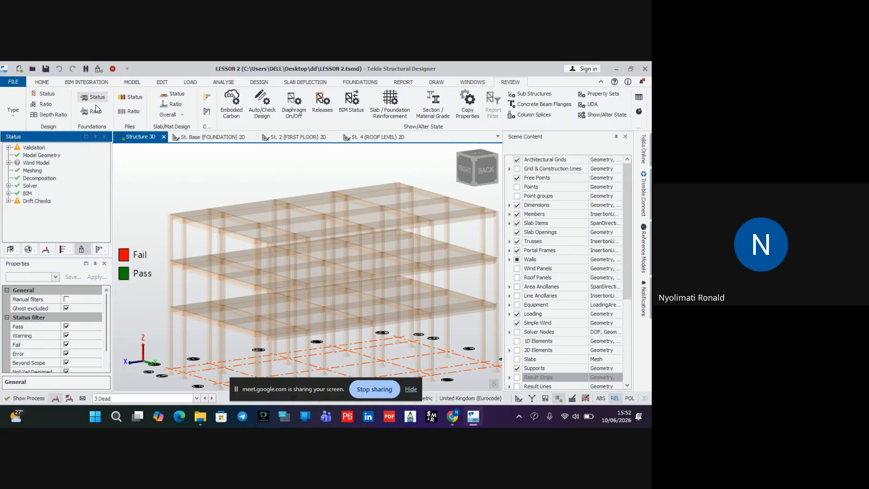
pyautogui.scroll(2, 204, 222)
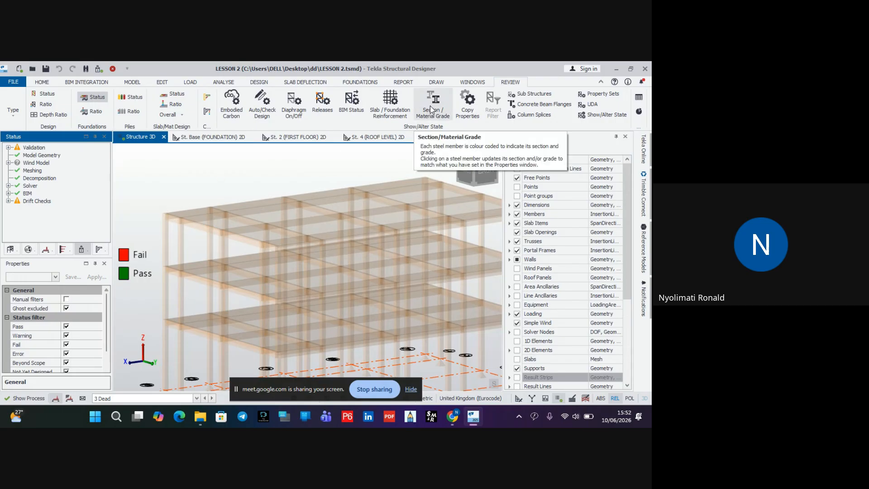
# Step: Check the slab and foundation reinforcement display once more and exit the reinforcement review
pyautogui.click(390, 106)
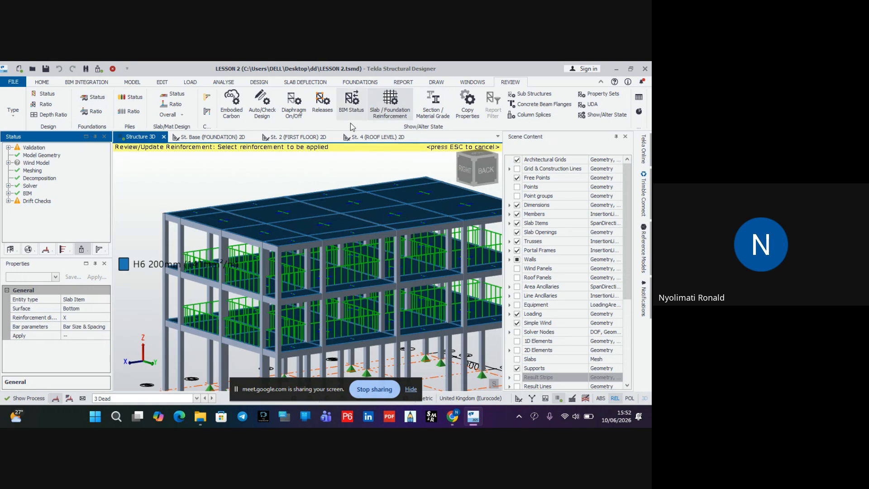
pyautogui.moveTo(267, 226); pyautogui.dragTo(291, 240, button='middle')
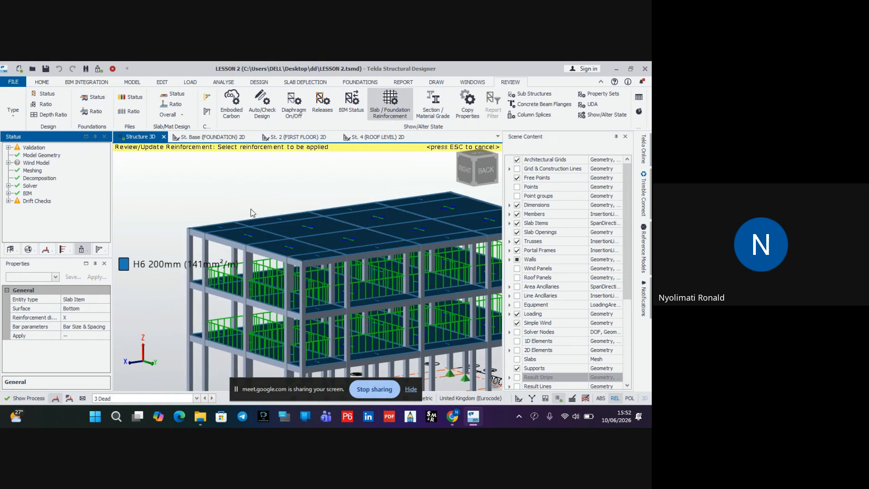
pyautogui.rightClick(237, 164)
pyautogui.click(234, 167)
pyautogui.rightClick(234, 168)
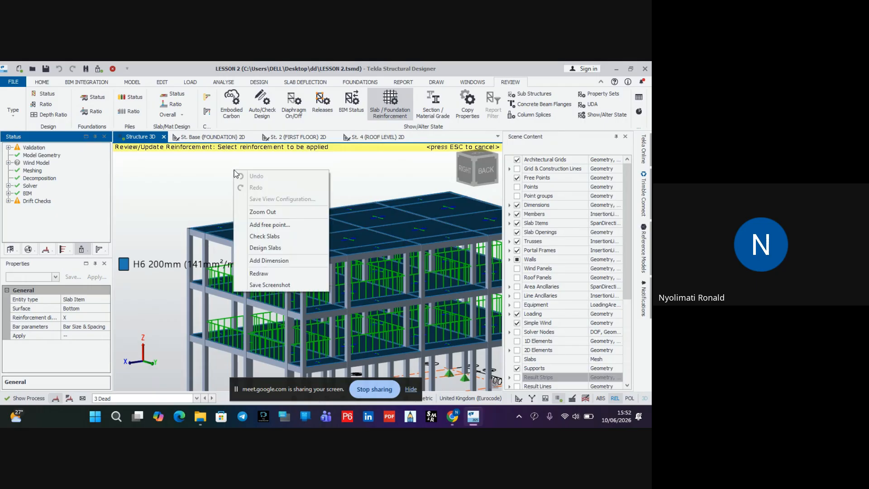
pyautogui.press('Escape')
pyautogui.press('Escape')
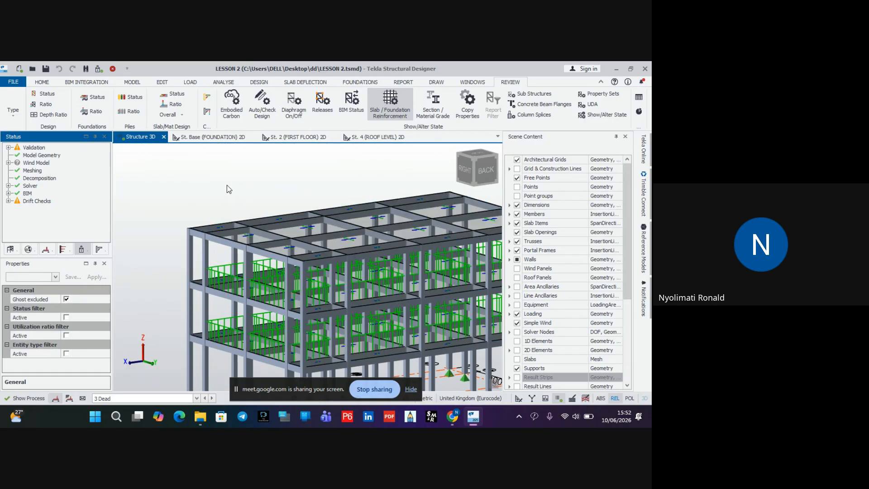
# Step: Design all slabs in the model and inspect the slab design status on the floors and roof
pyautogui.scroll(-1, 235, 202)
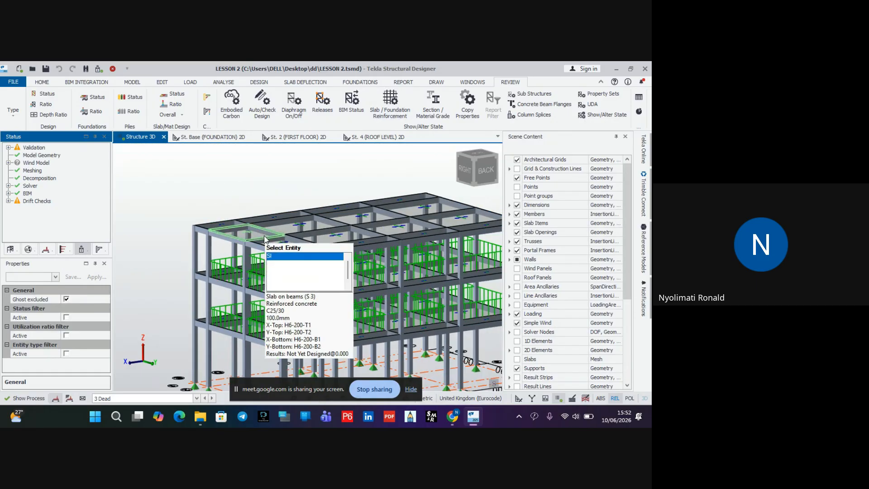
pyautogui.rightClick(243, 183)
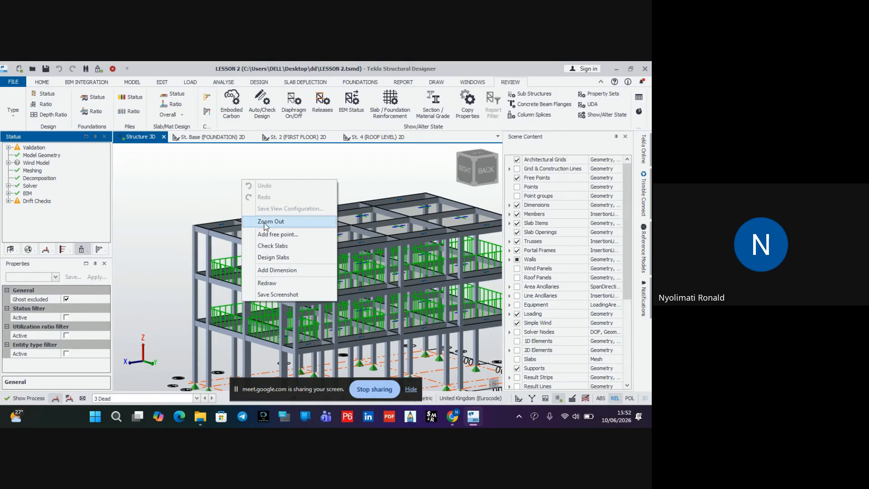
pyautogui.click(288, 257)
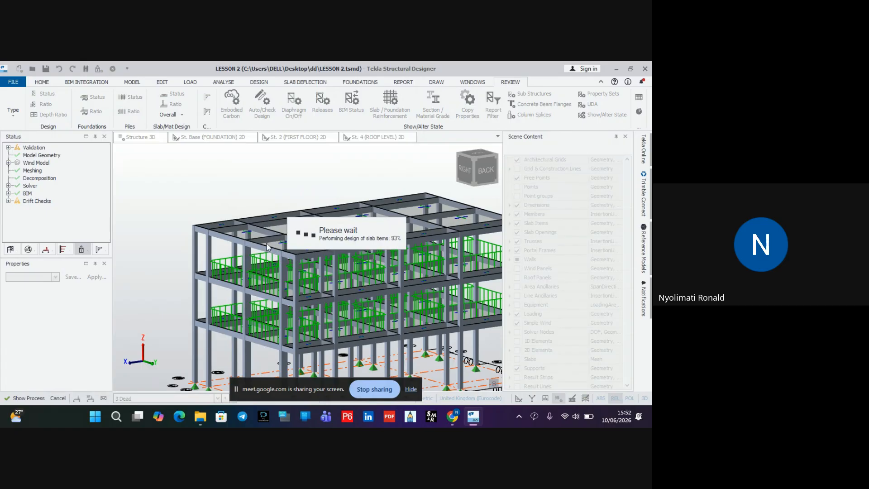
pyautogui.moveTo(254, 266); pyautogui.dragTo(244, 287, button='middle')
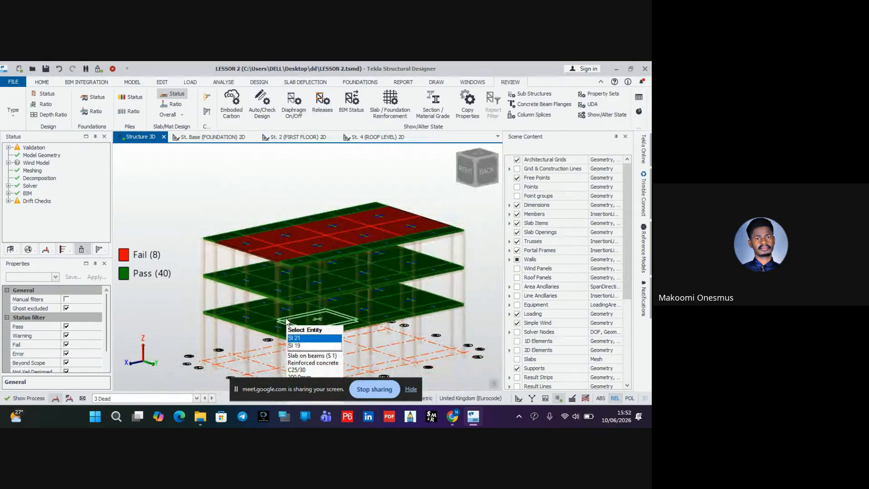
pyautogui.moveTo(284, 312); pyautogui.dragTo(295, 264, button='middle')
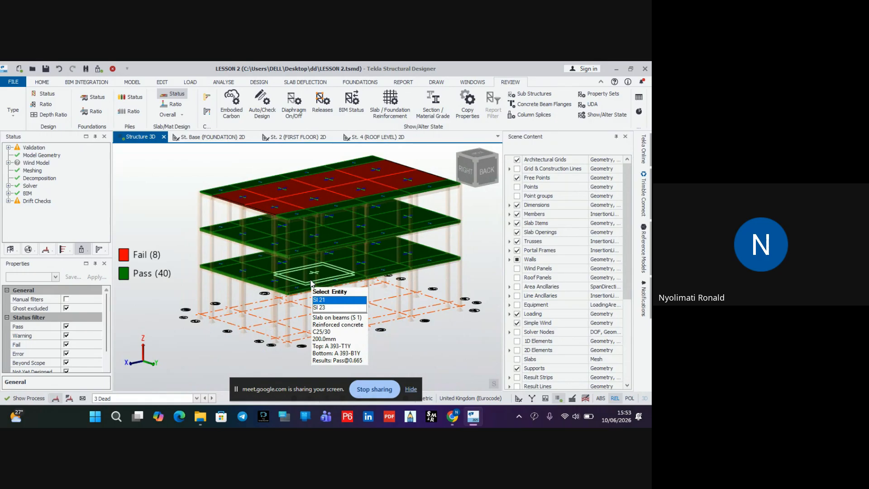
# Step: Examine the slab design status and utilization of the panels on the floors and roof from different sides
pyautogui.moveTo(378, 276); pyautogui.dragTo(292, 269, button='right')
pyautogui.scroll(-2, 341, 264)
pyautogui.scroll(6, 339, 269)
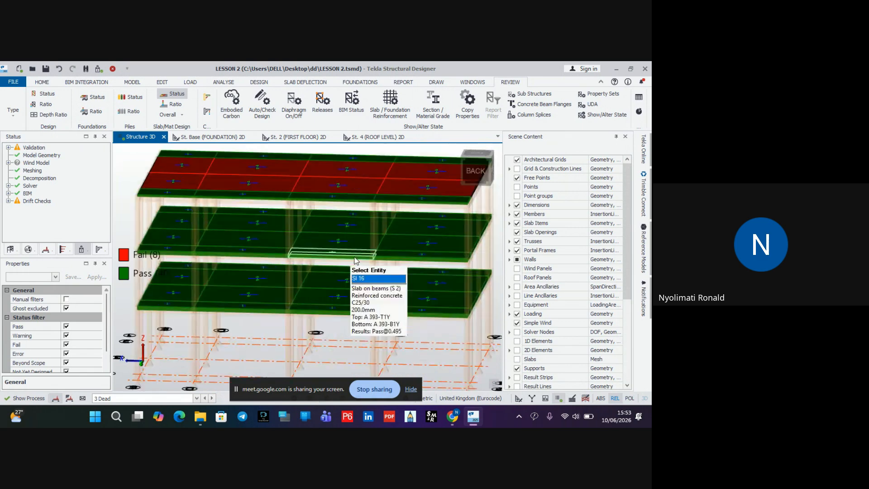
pyautogui.moveTo(390, 254); pyautogui.dragTo(357, 254, button='right')
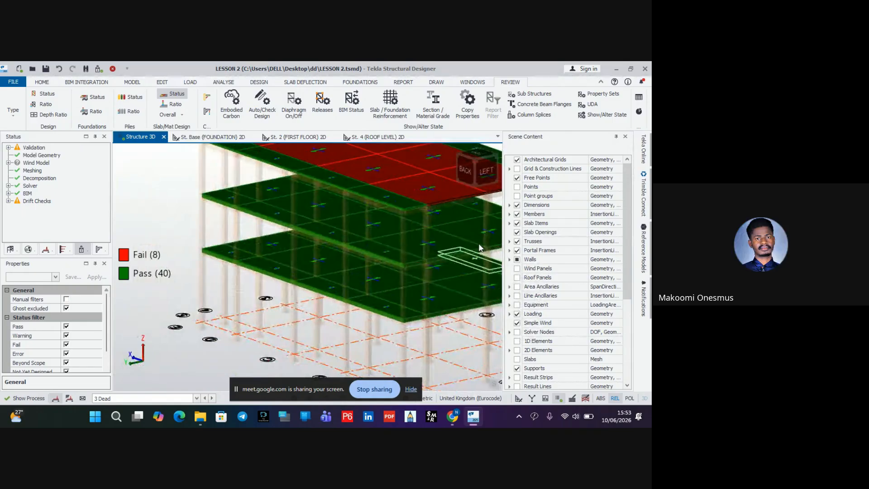
pyautogui.moveTo(450, 251); pyautogui.dragTo(302, 289, button='middle')
pyautogui.moveTo(387, 246); pyautogui.dragTo(330, 252, button='right')
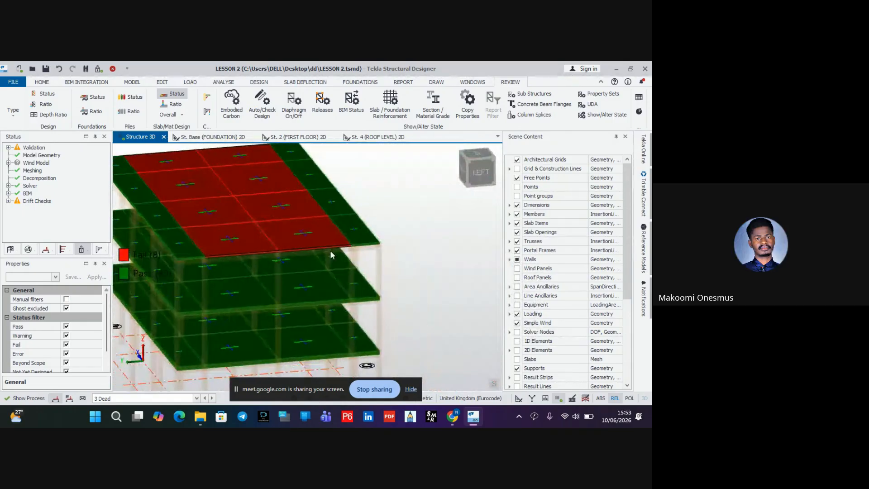
pyautogui.moveTo(285, 236); pyautogui.dragTo(393, 260, button='middle')
pyautogui.moveTo(393, 260); pyautogui.dragTo(341, 261, button='right')
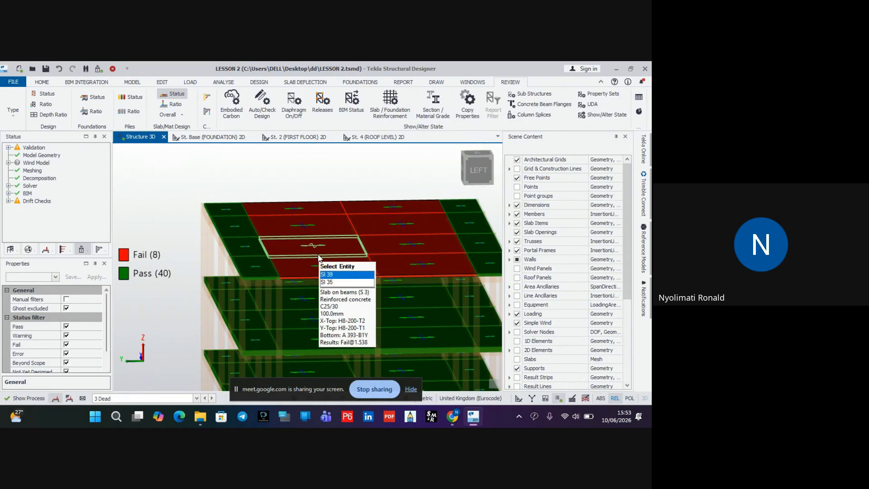
# Step: Select roof slab panel SI 35 and examine it from the opposite side of the building
pyautogui.click(324, 268)
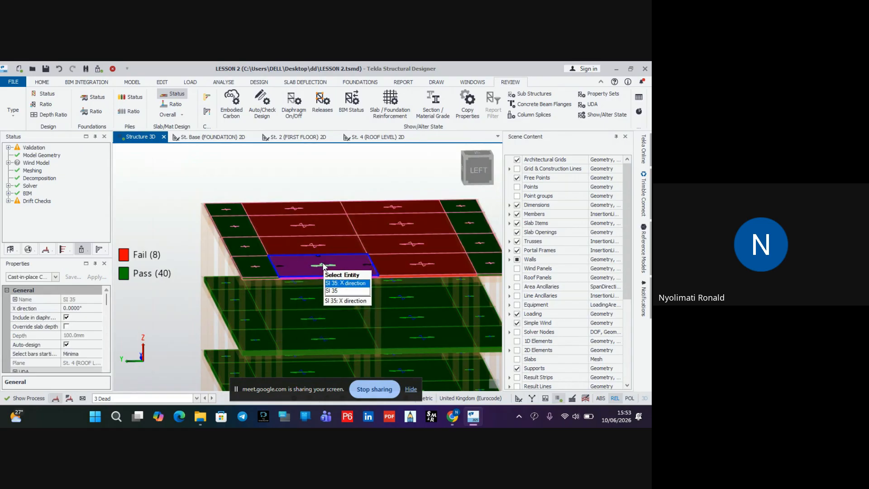
pyautogui.scroll(-2, 294, 252)
pyautogui.moveTo(377, 271); pyautogui.dragTo(267, 276, button='right')
pyautogui.moveTo(367, 271); pyautogui.dragTo(189, 284, button='right')
# Step: Run Check Slabs from second-floor slab panel SI 2
pyautogui.moveTo(216, 272)
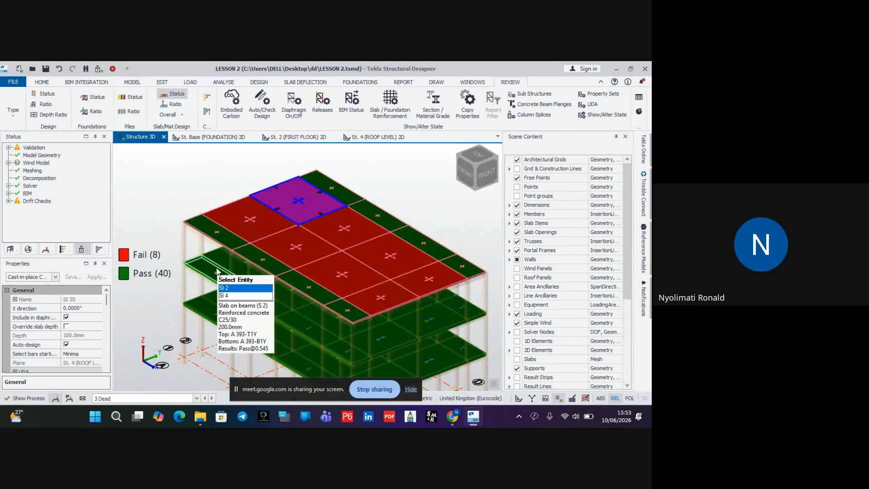
pyautogui.rightClick(217, 271)
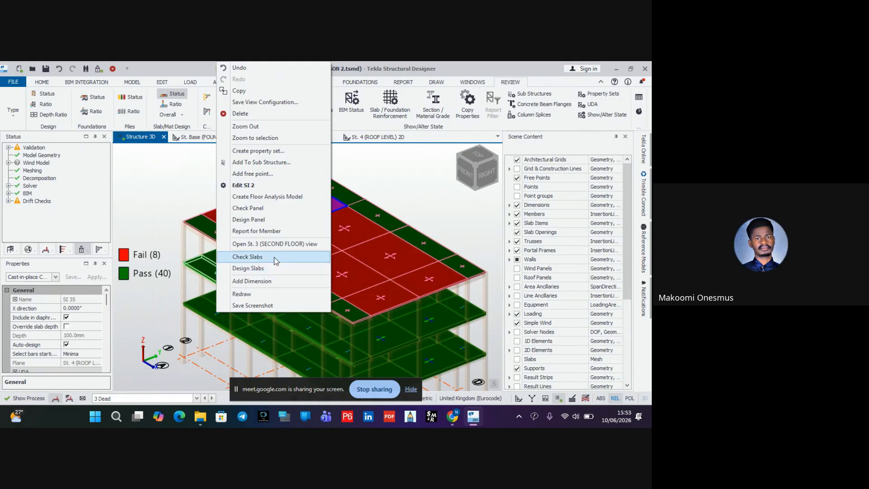
pyautogui.click(248, 257)
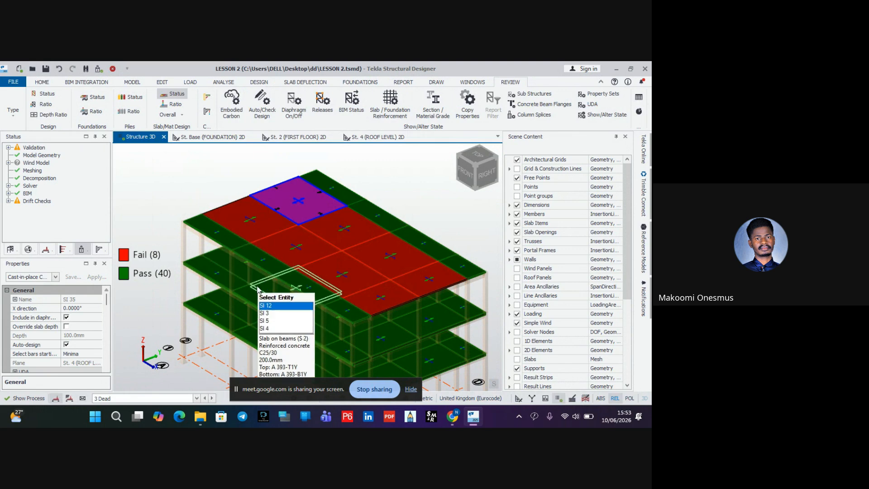
pyautogui.moveTo(229, 286); pyautogui.dragTo(259, 278, button='right')
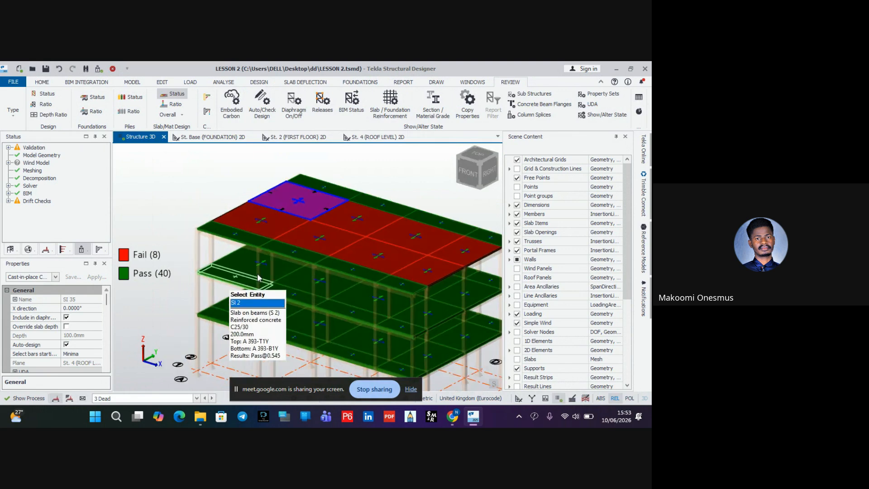
# Step: Check roof slab panel SI 35 and review its reinforcement design details and span-effective depth check
pyautogui.rightClick(280, 220)
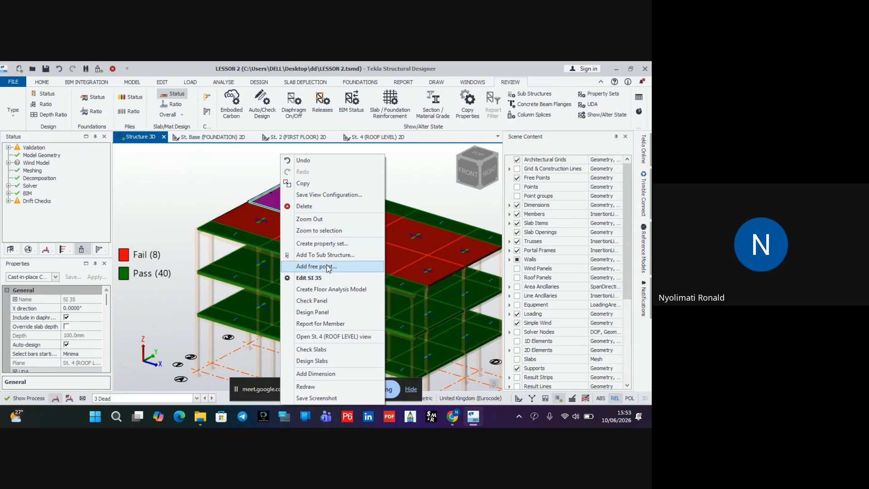
pyautogui.click(321, 301)
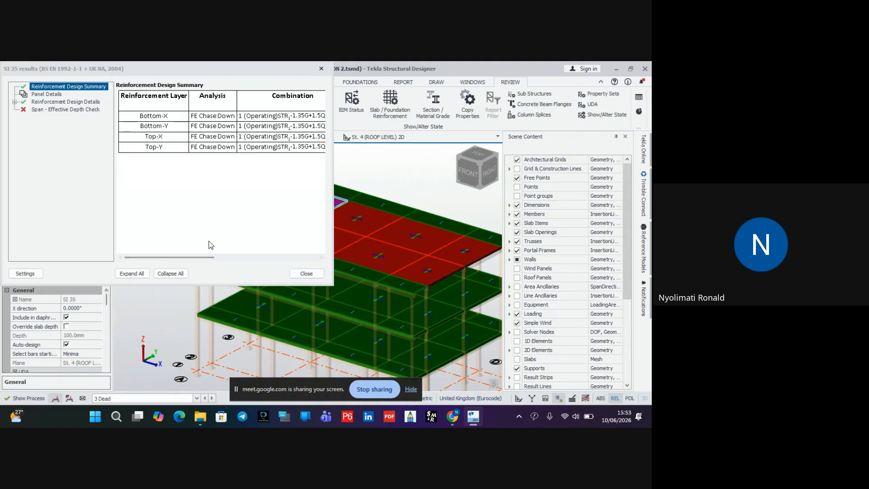
pyautogui.click(15, 102)
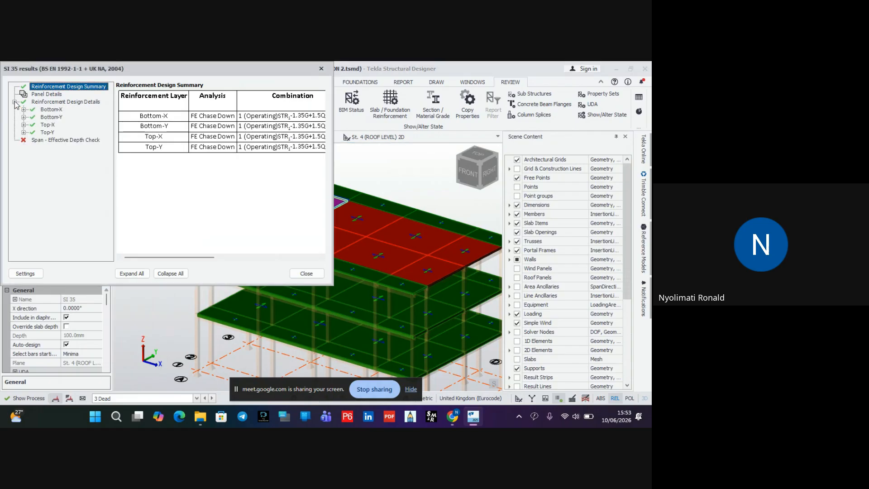
pyautogui.click(58, 141)
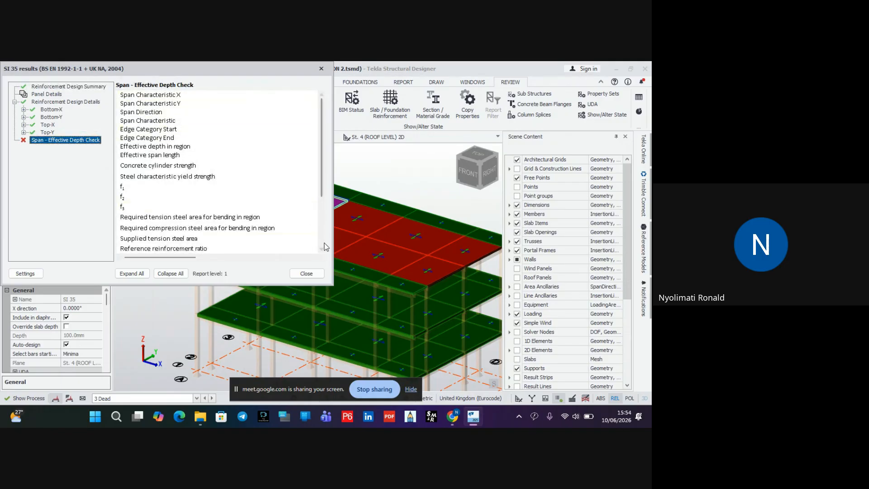
pyautogui.click(323, 69)
# Step: Compare the design status and slab details of the roof panels with those of the lower floors
pyautogui.scroll(3, 277, 225)
pyautogui.scroll(-5, 274, 224)
pyautogui.moveTo(200, 177); pyautogui.dragTo(369, 175, button='right')
pyautogui.moveTo(290, 180); pyautogui.dragTo(294, 211, button='middle')
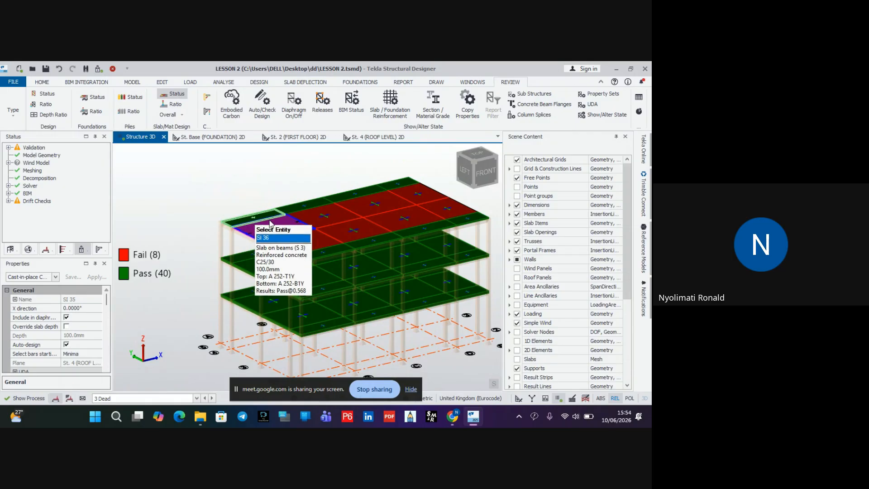
pyautogui.scroll(1, 409, 233)
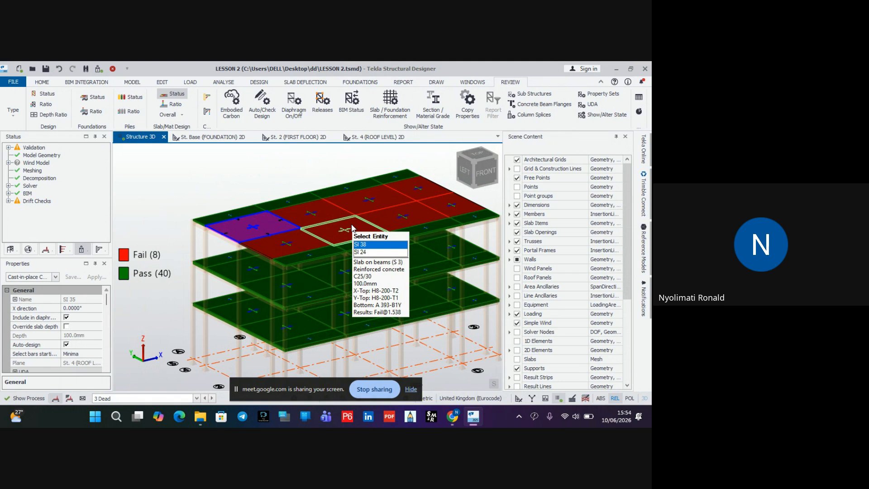
pyautogui.scroll(-5, 353, 228)
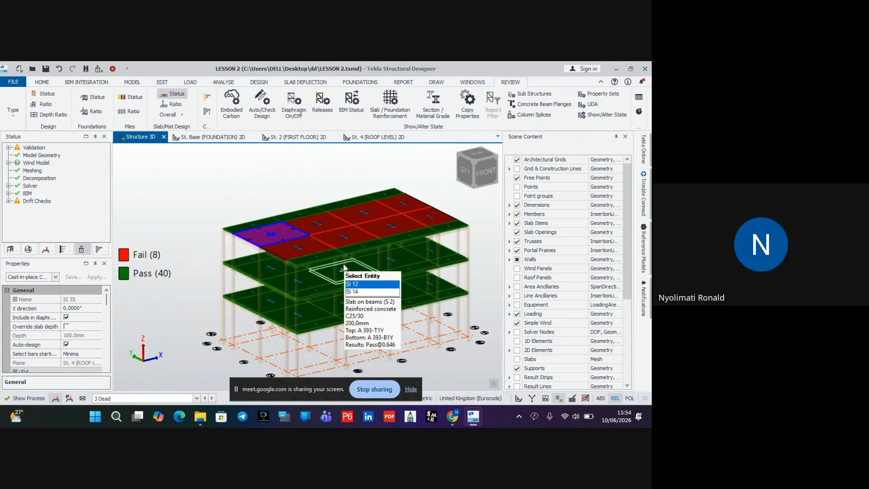
pyautogui.scroll(-2, 322, 215)
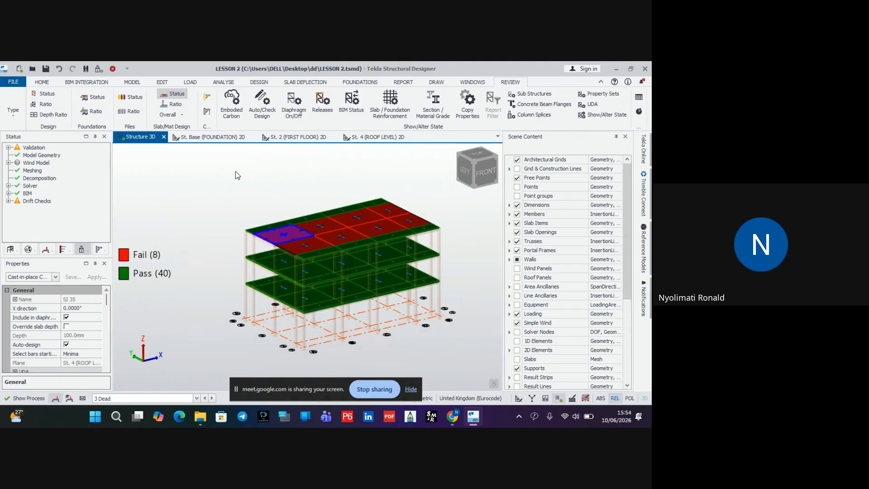
pyautogui.moveTo(245, 200); pyautogui.dragTo(257, 203, button='right')
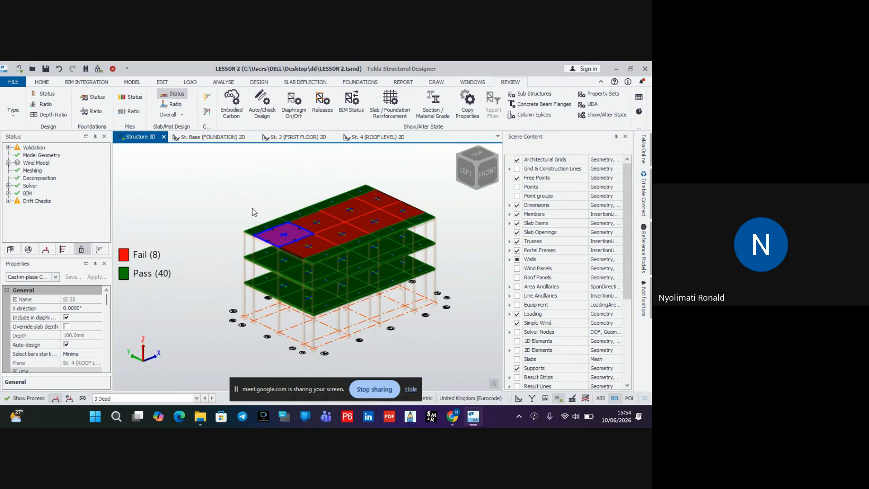
pyautogui.moveTo(420, 250)
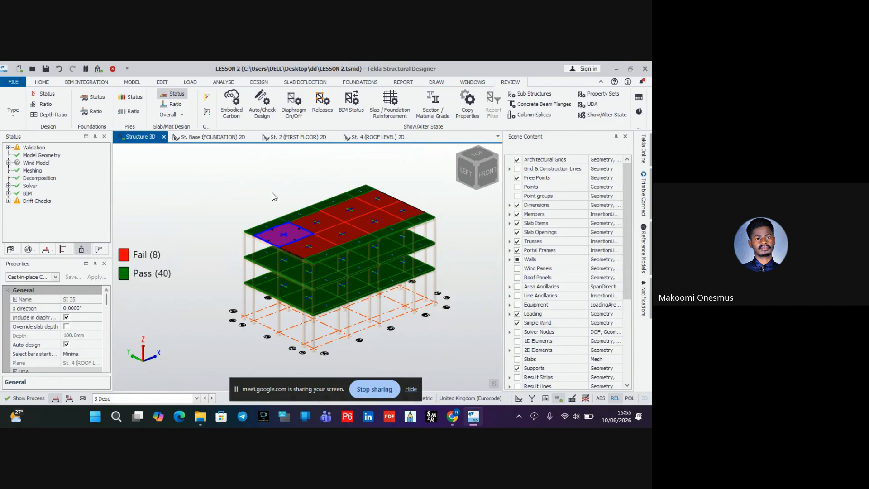
pyautogui.scroll(-3, 227, 213)
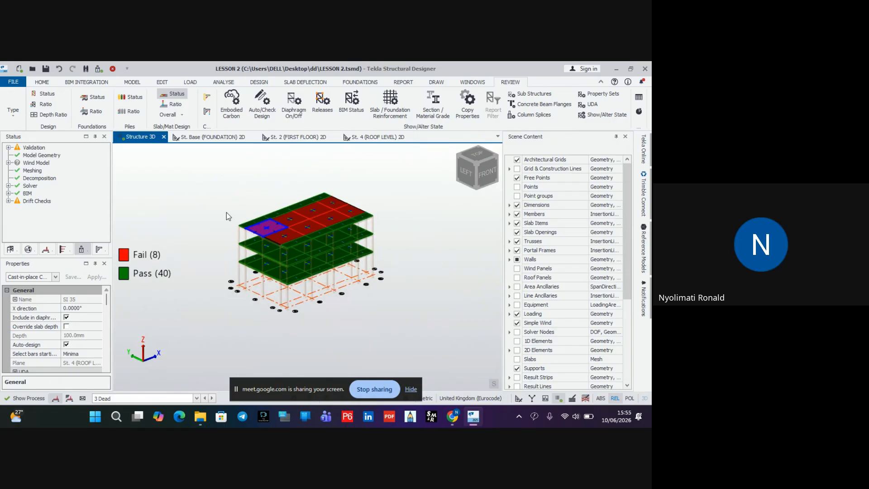
pyautogui.moveTo(226, 272); pyautogui.dragTo(348, 268, button='right')
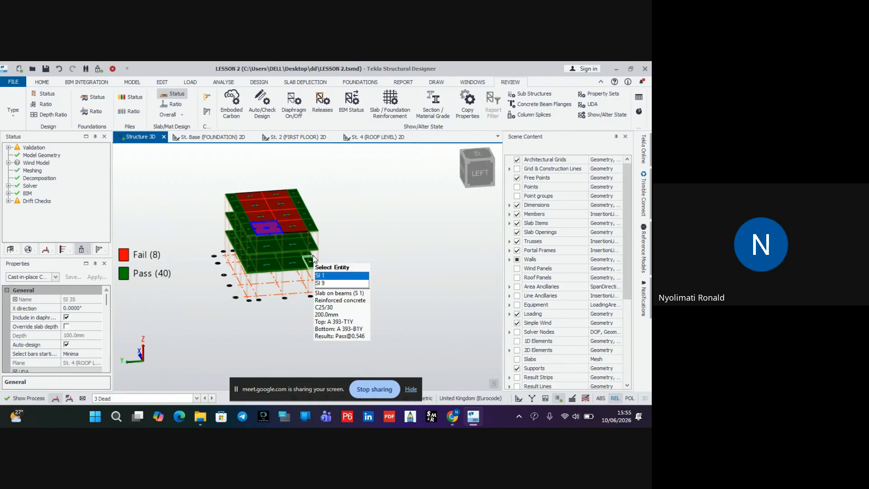
pyautogui.moveTo(319, 262); pyautogui.dragTo(404, 278, button='middle')
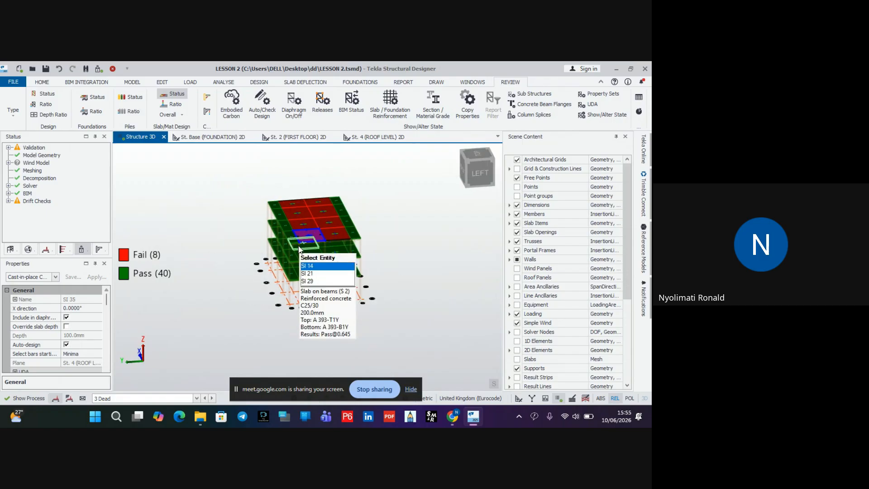
# Step: Exit the slab status review and open the St. Base (FOUNDATION) 2D plan
pyautogui.press('Escape')
pyautogui.press('Escape')
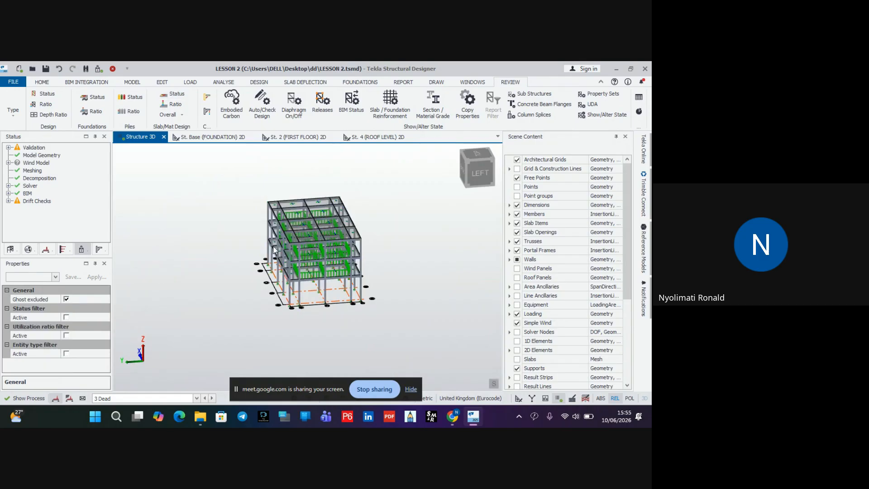
pyautogui.moveTo(396, 279); pyautogui.dragTo(257, 269, button='right')
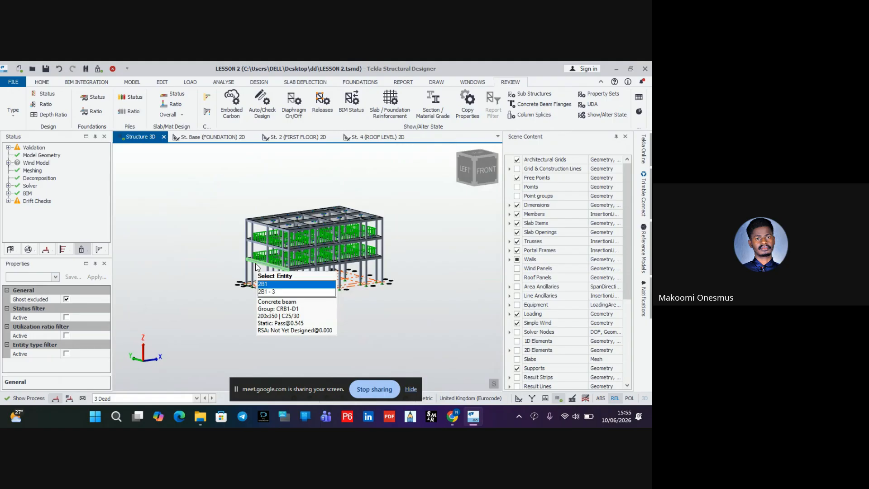
pyautogui.click(208, 137)
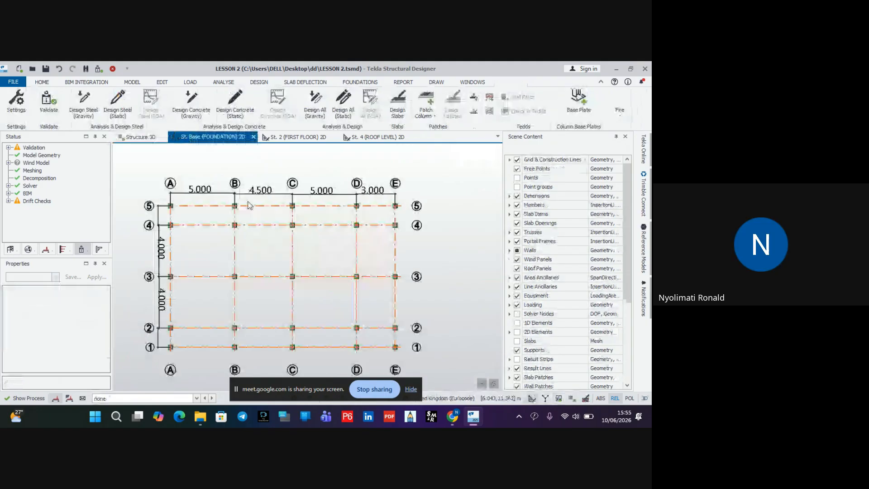
pyautogui.scroll(-2, 248, 203)
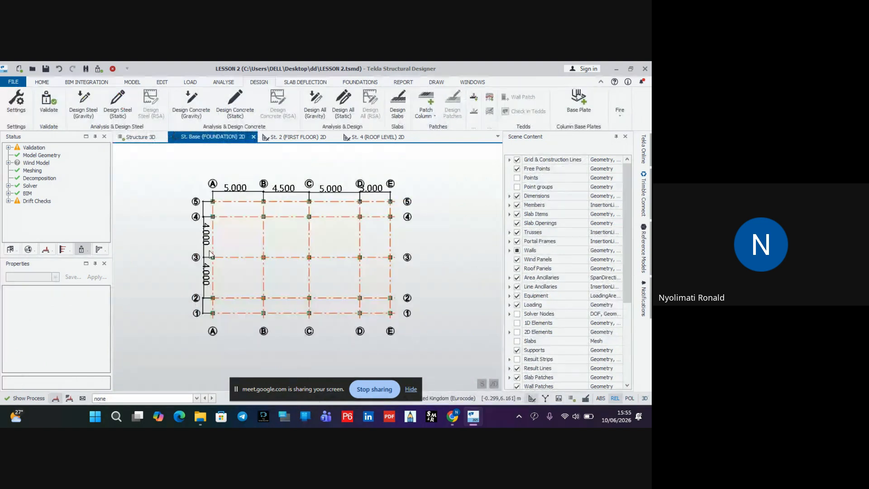
pyautogui.moveTo(209, 252); pyautogui.dragTo(232, 252, button='middle')
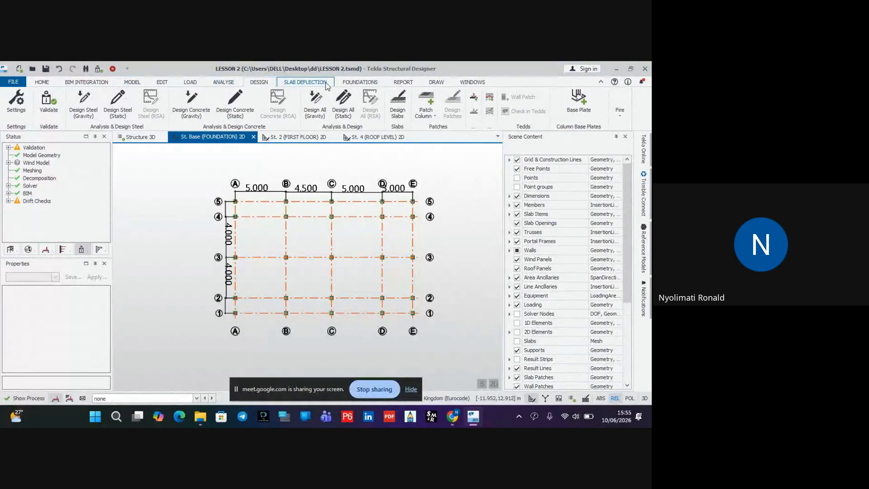
# Step: Start a column Pad Base on the foundation plan and set its depth to 400 mm
pyautogui.click(362, 83)
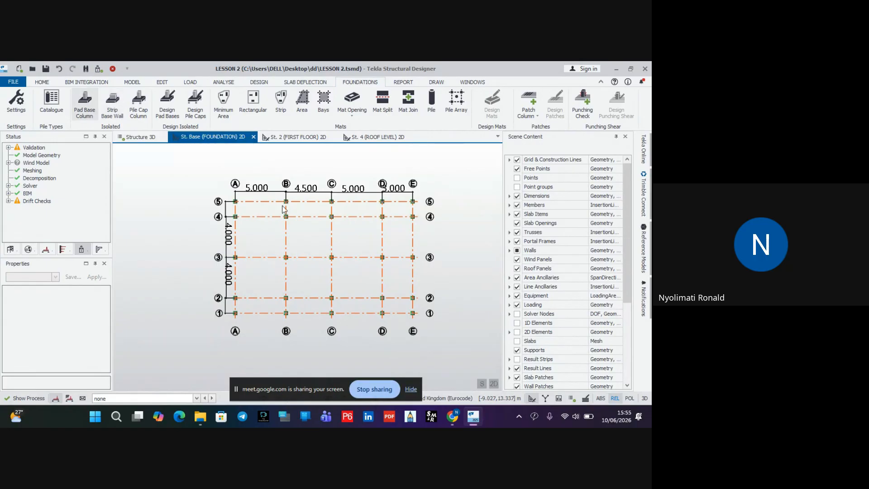
pyautogui.click(86, 110)
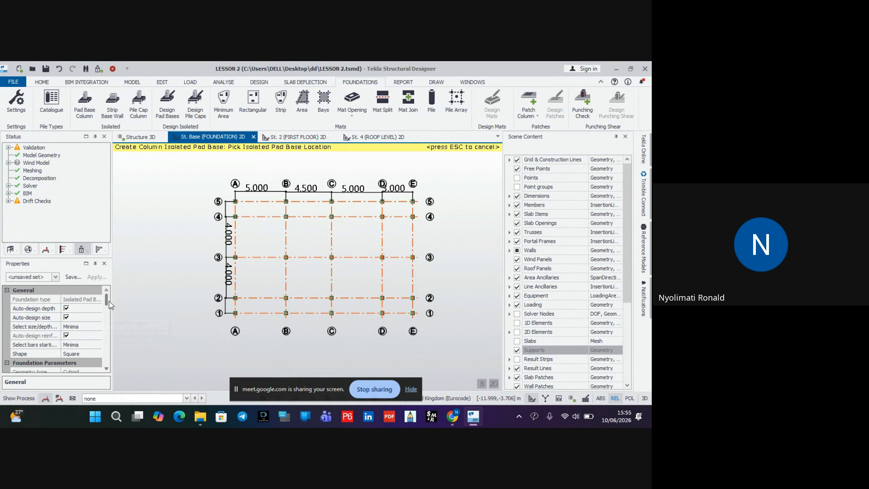
pyautogui.scroll(-1, 109, 306)
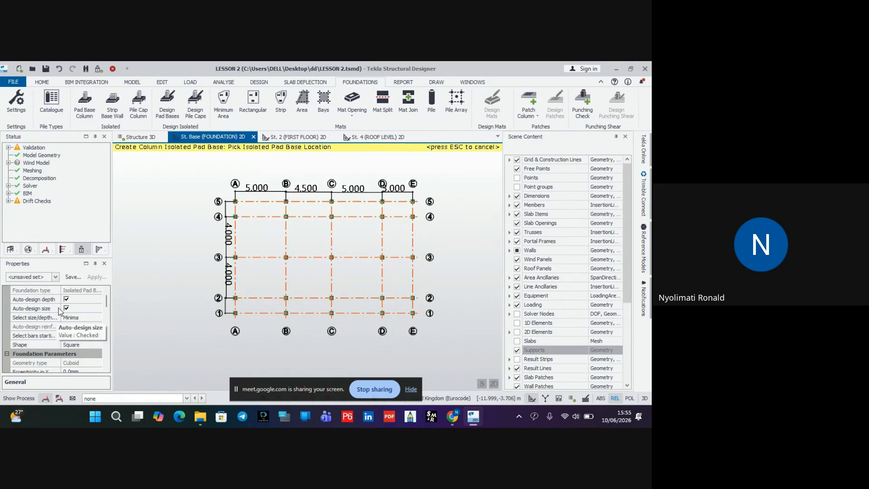
pyautogui.scroll(-1, 106, 303)
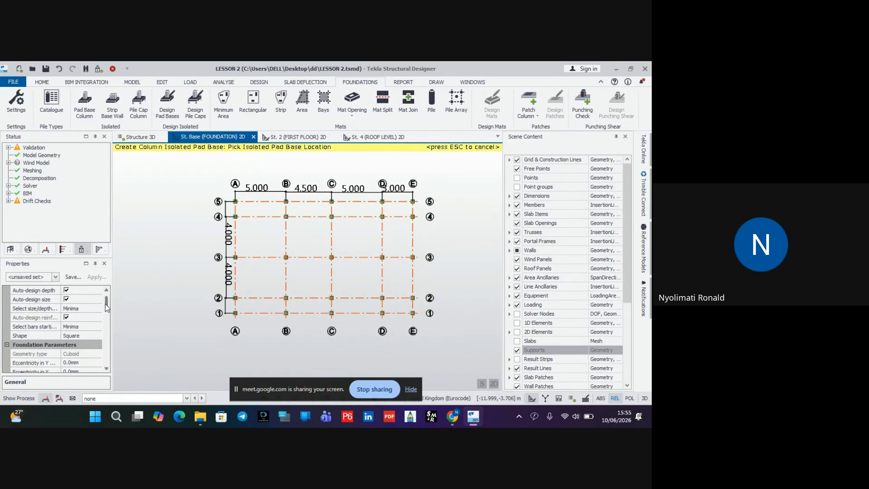
pyautogui.scroll(-1, 105, 305)
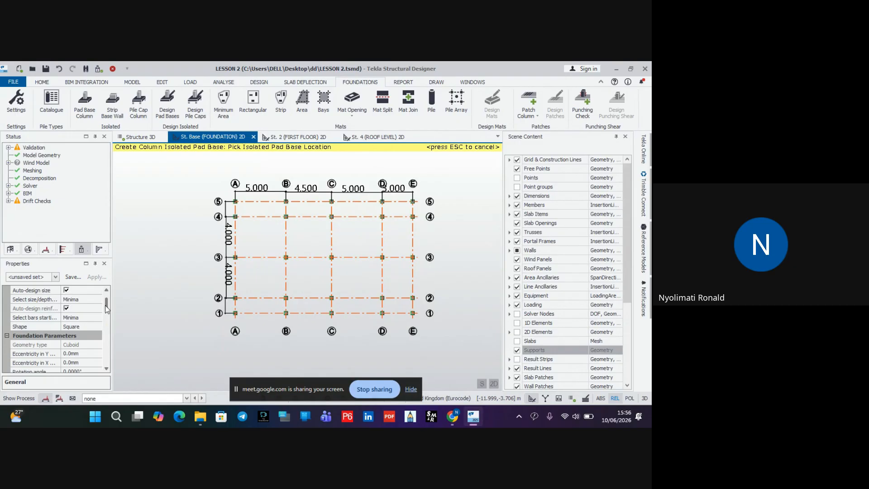
pyautogui.scroll(-1, 105, 308)
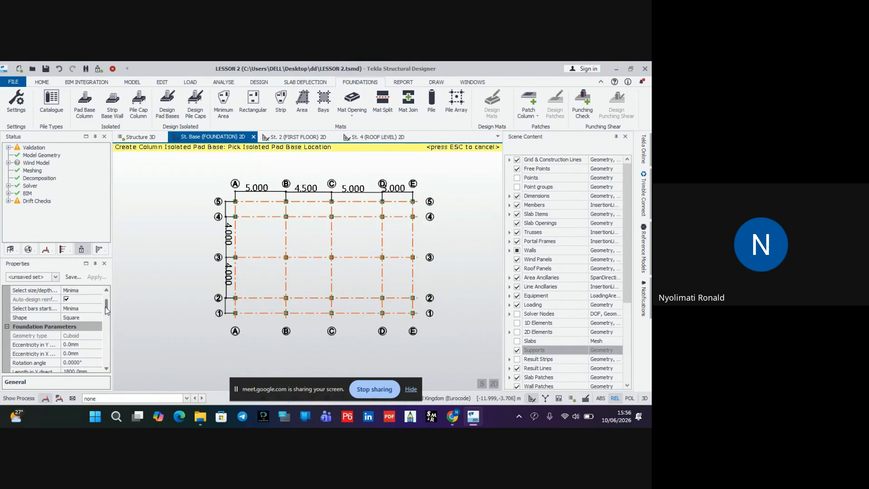
pyautogui.scroll(-1, 105, 307)
pyautogui.scroll(-2, 107, 312)
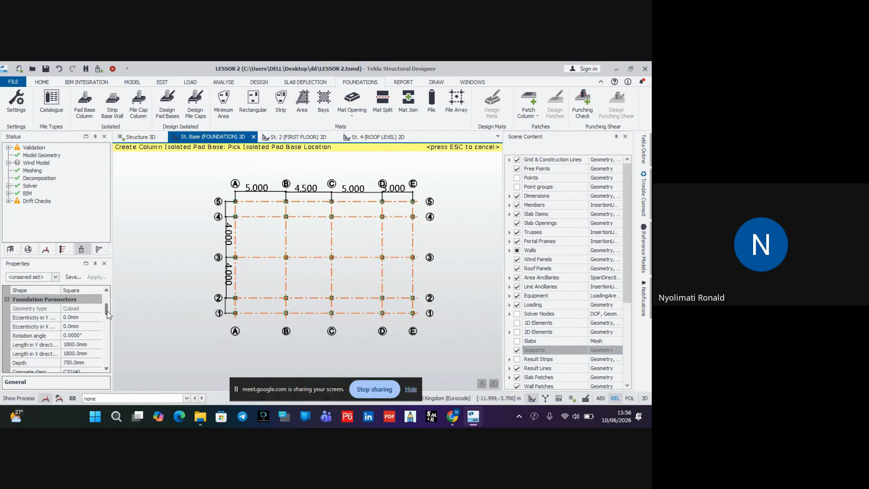
pyautogui.scroll(-2, 108, 316)
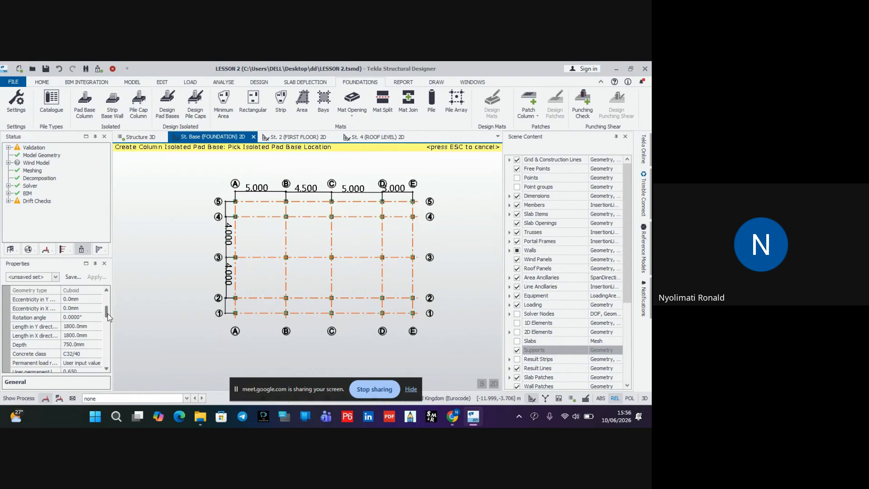
pyautogui.scroll(-1, 108, 317)
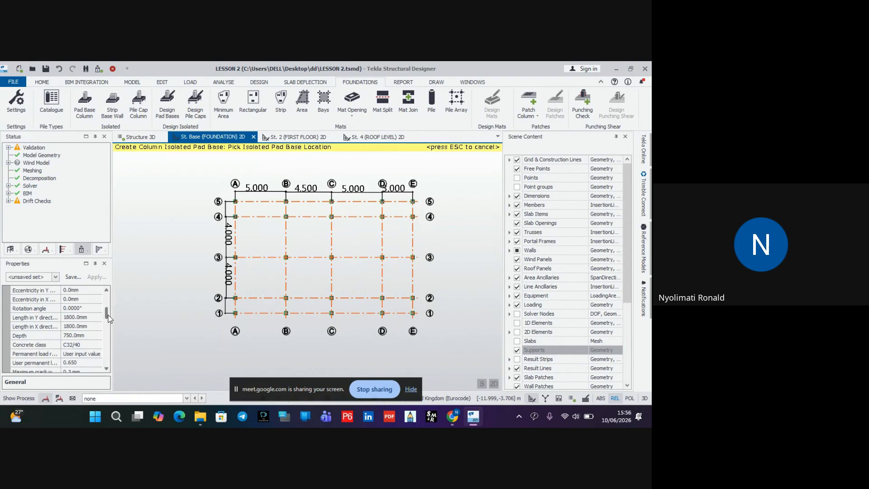
pyautogui.click(84, 336)
pyautogui.moveTo(85, 335); pyautogui.dragTo(49, 336)
pyautogui.write('400')
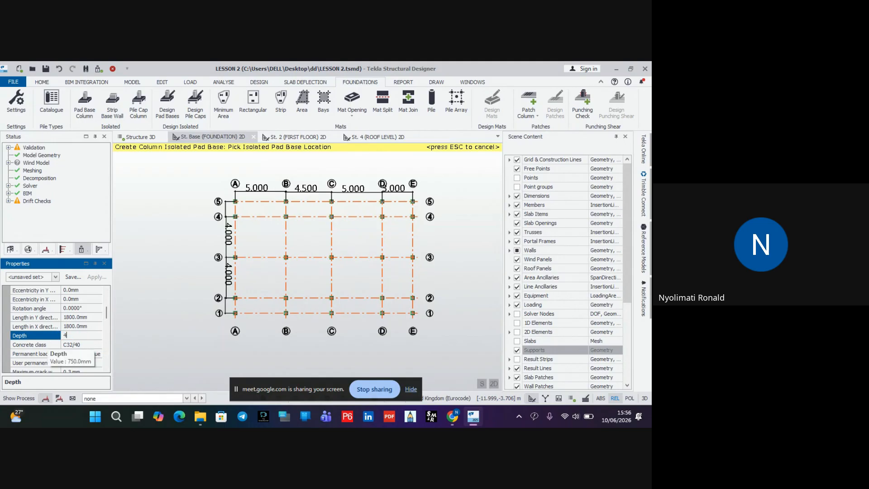
pyautogui.click(85, 346)
# Step: Set the concrete class of the isolated pad base to C25/30
pyautogui.scroll(-3, 95, 349)
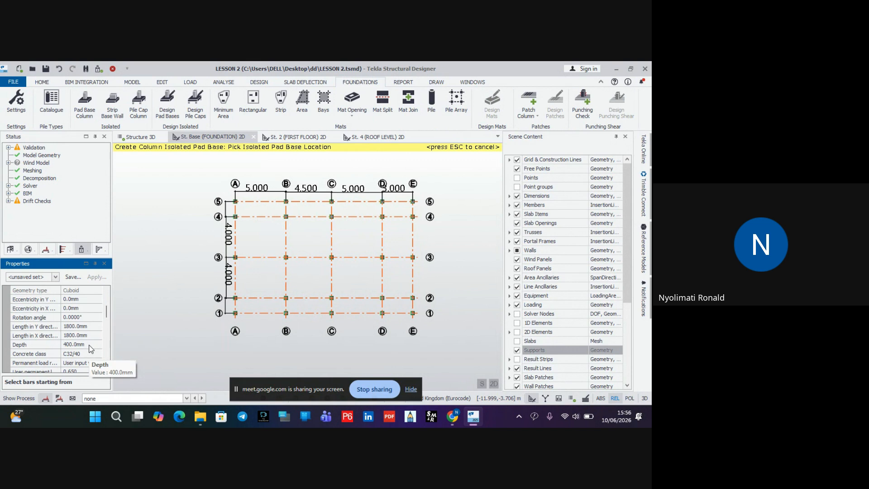
pyautogui.click(93, 354)
pyautogui.click(97, 355)
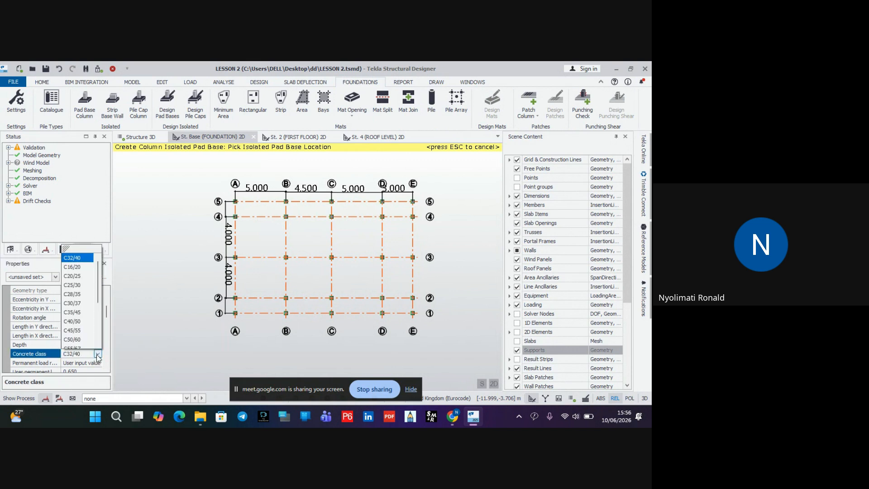
pyautogui.click(77, 285)
# Step: Set the outside-layer bar size of the pad base's bottom reinforcement to 12, keeping top bars as None
pyautogui.scroll(-1, 108, 317)
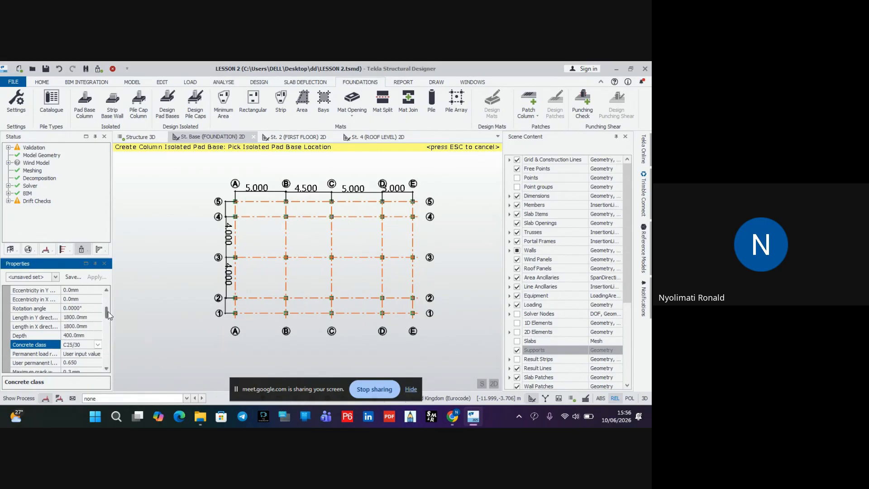
pyautogui.scroll(-2, 108, 319)
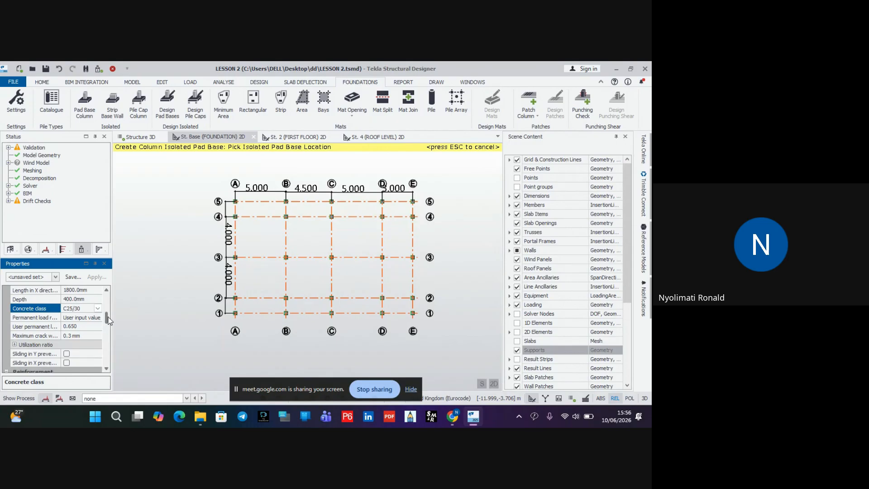
pyautogui.scroll(-4, 108, 319)
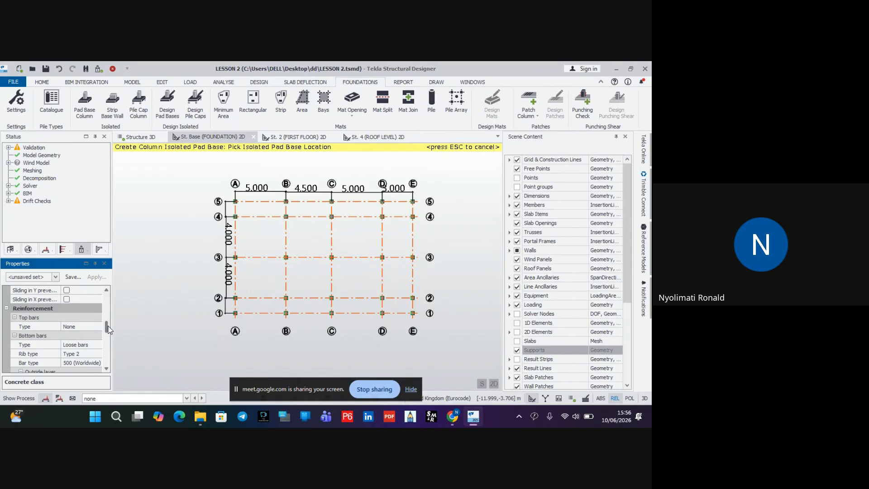
pyautogui.scroll(-1, 108, 331)
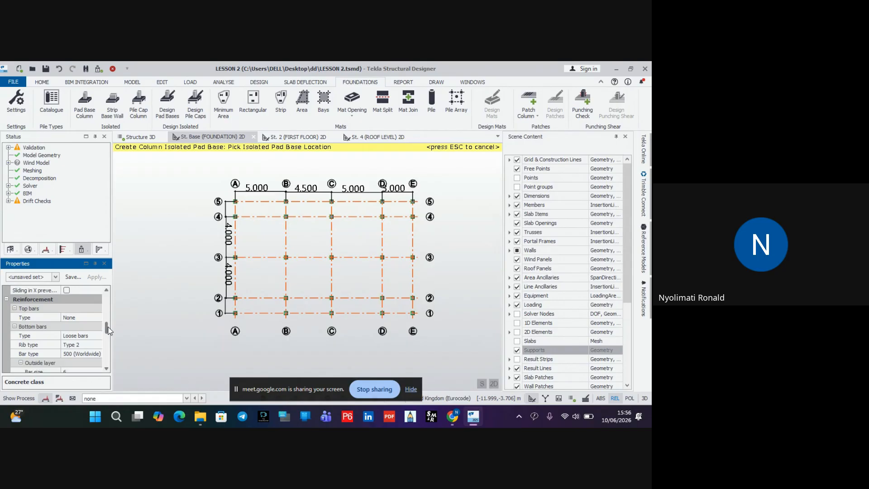
pyautogui.click(94, 317)
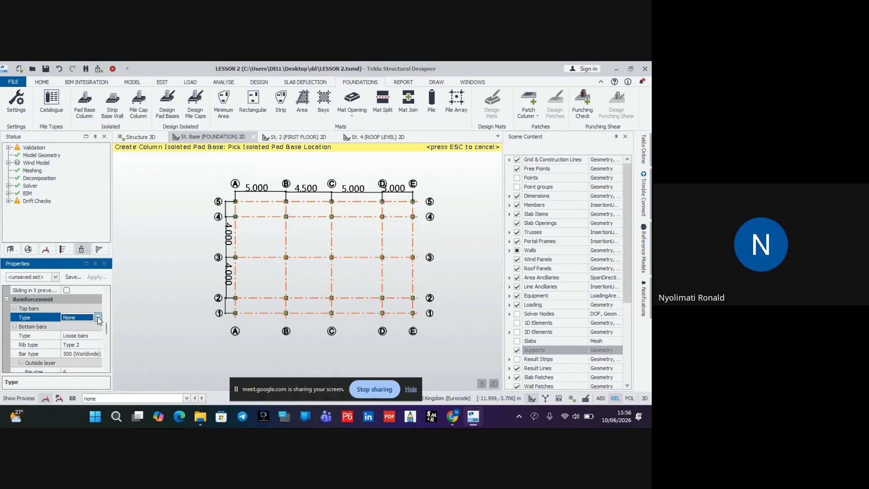
pyautogui.click(98, 318)
pyautogui.scroll(-1, 106, 327)
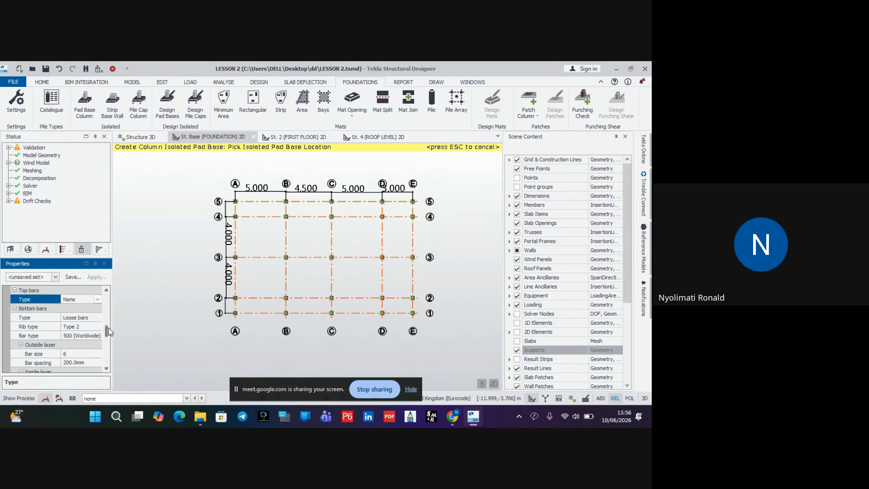
pyautogui.scroll(-1, 108, 332)
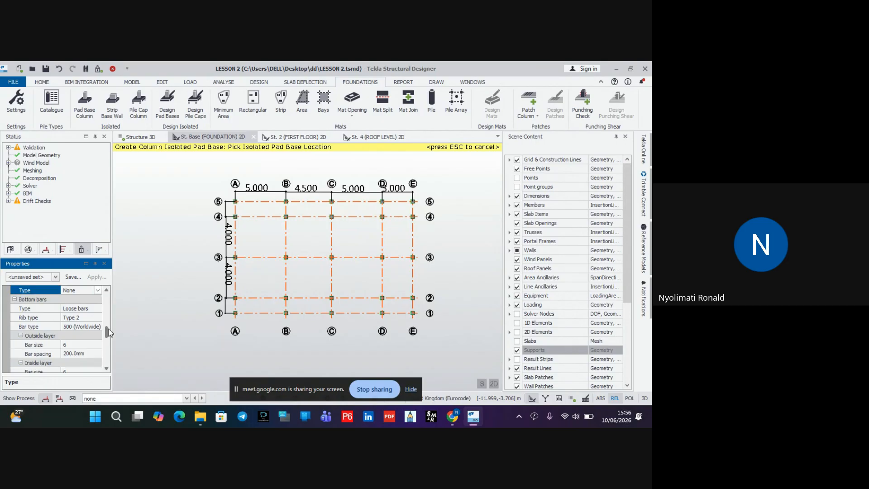
pyautogui.click(75, 347)
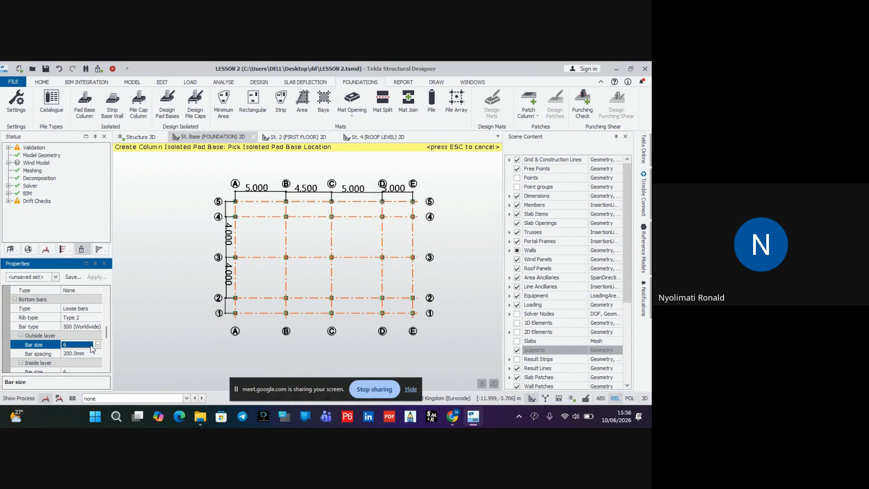
pyautogui.click(97, 345)
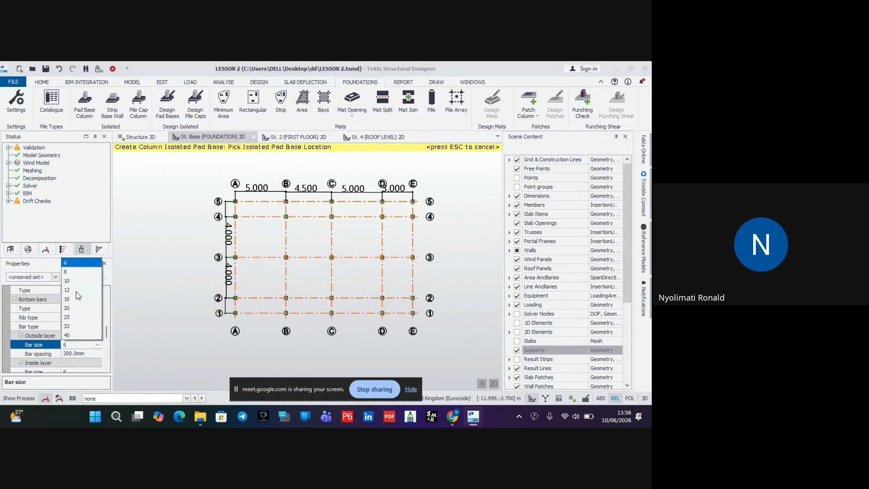
pyautogui.click(77, 291)
# Step: Set the inside-layer bar size of the pad base's bottom reinforcement to 12
pyautogui.scroll(-2, 109, 335)
pyautogui.scroll(-1, 110, 335)
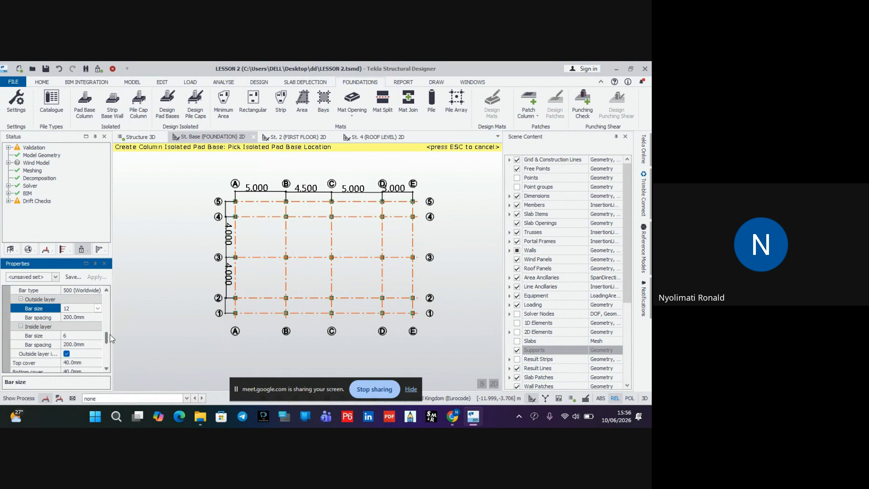
pyautogui.click(81, 335)
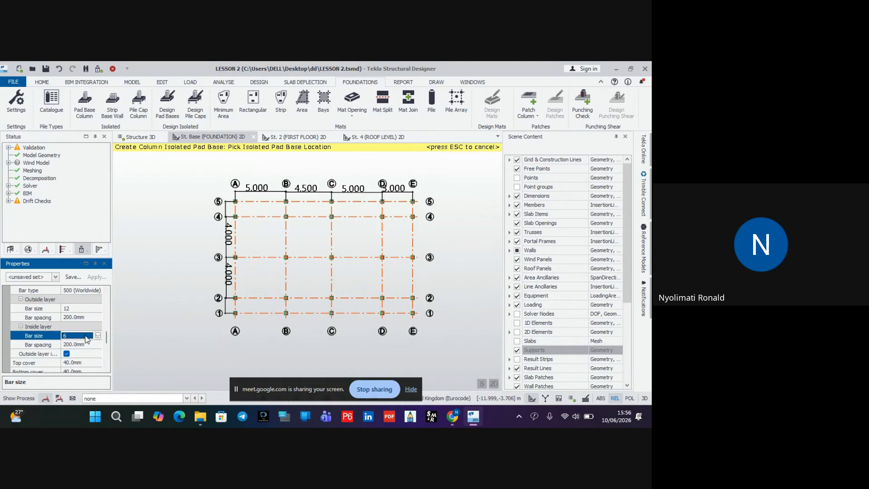
pyautogui.click(98, 338)
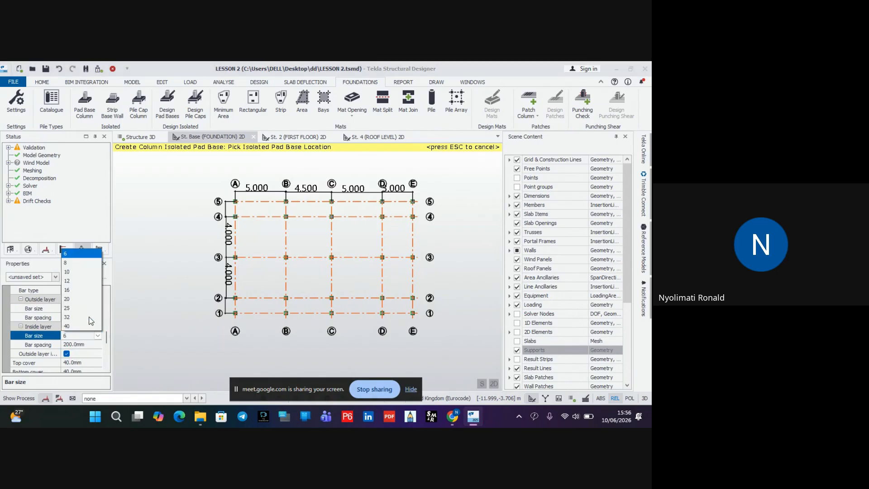
pyautogui.click(75, 283)
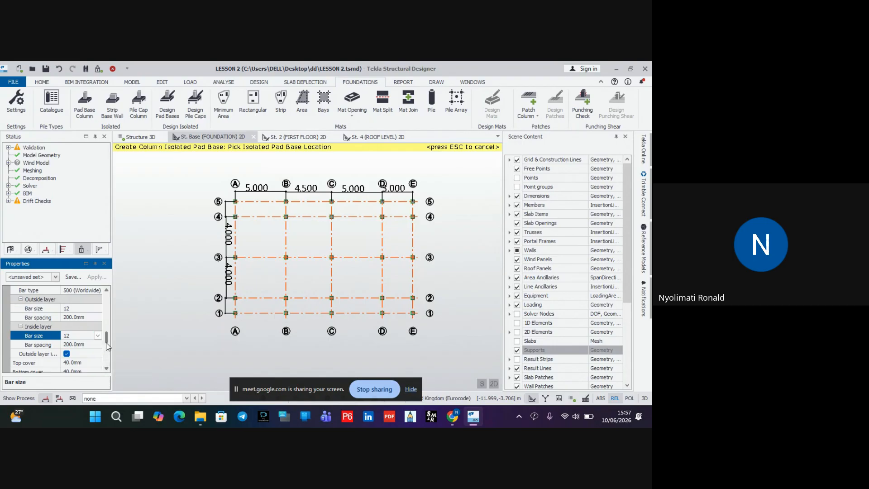
# Step: Enter a soil unit weight of 20 kN/m³ in the pad base's soil parameters
pyautogui.scroll(-1, 111, 347)
pyautogui.scroll(-3, 110, 346)
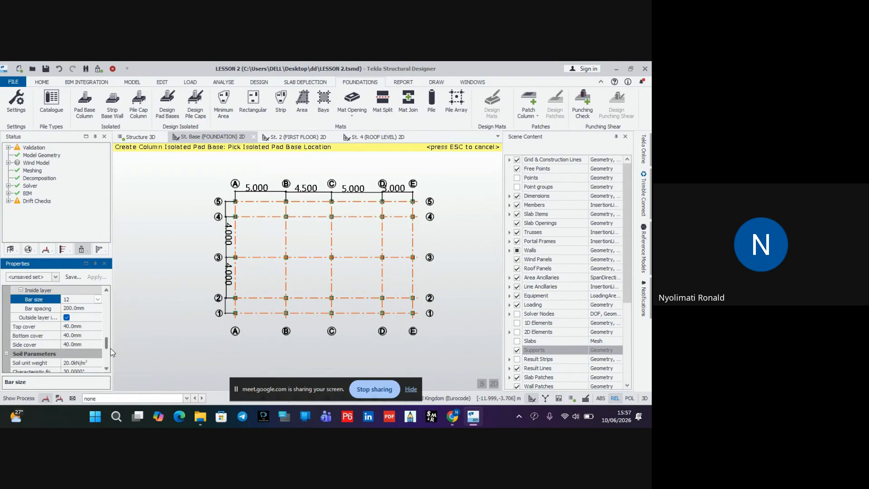
pyautogui.scroll(-1, 110, 351)
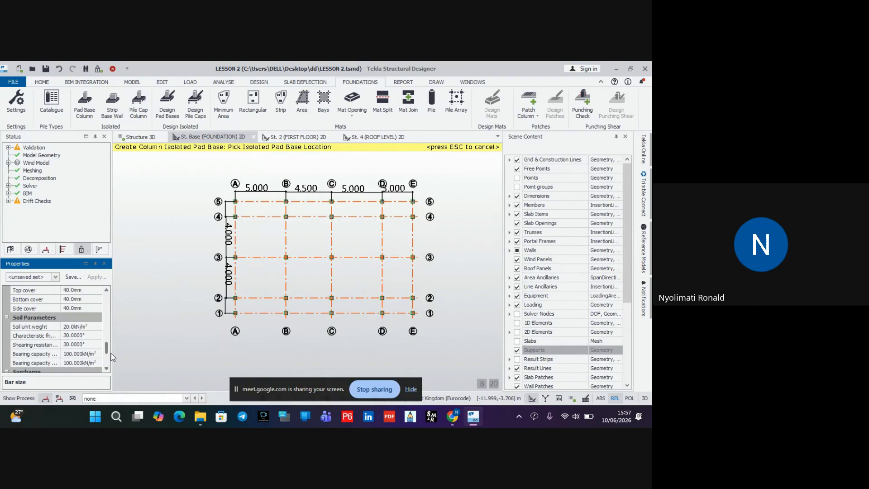
pyautogui.click(90, 327)
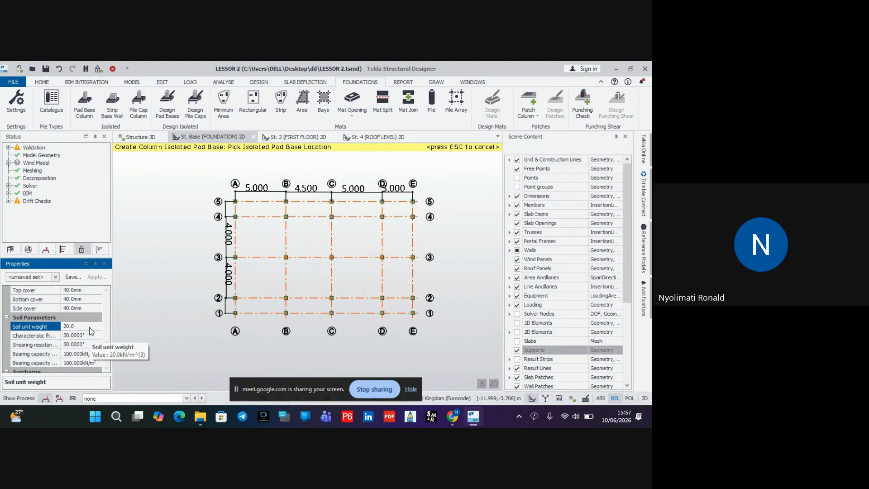
pyautogui.moveTo(90, 327); pyautogui.dragTo(59, 327)
pyautogui.write('1')
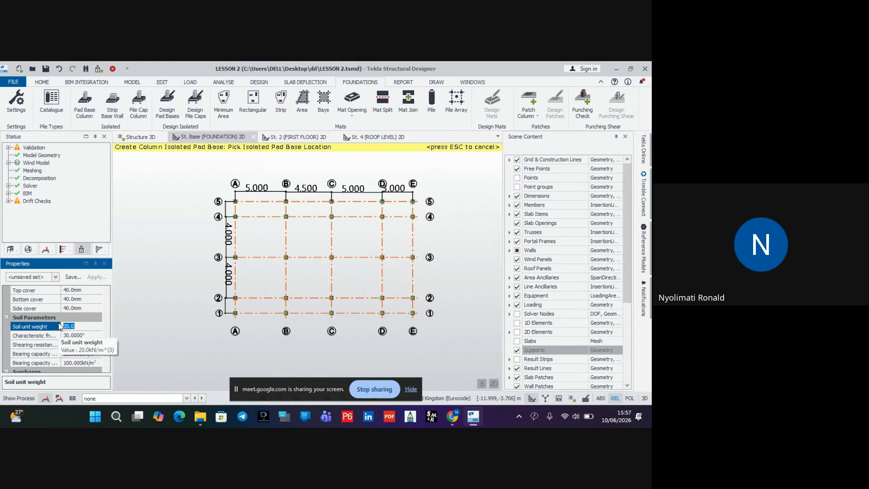
pyautogui.write('0')
pyautogui.press('BackSpace')
pyautogui.write('20')
pyautogui.click(78, 335)
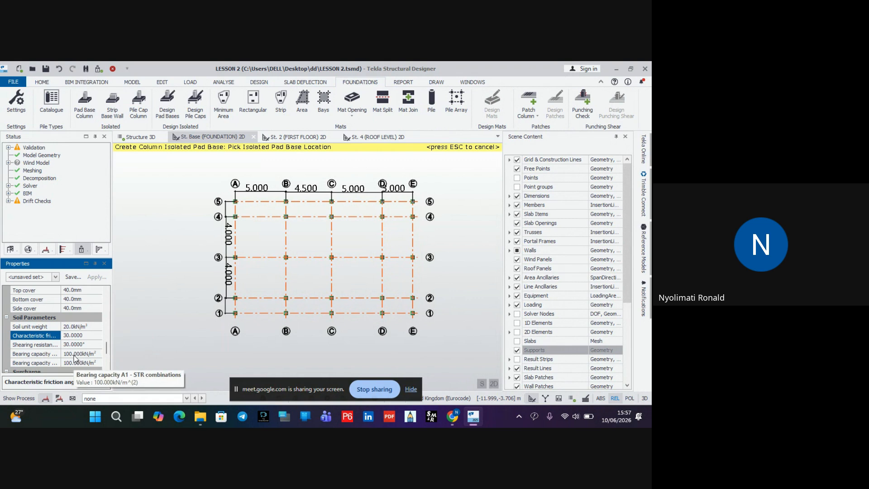
# Step: Set the soil bearing capacity to 200 kN/m² for both the A1 - STR and A2 - GEO combinations
pyautogui.click(73, 355)
pyautogui.moveTo(72, 357); pyautogui.dragTo(55, 356)
pyautogui.write('200')
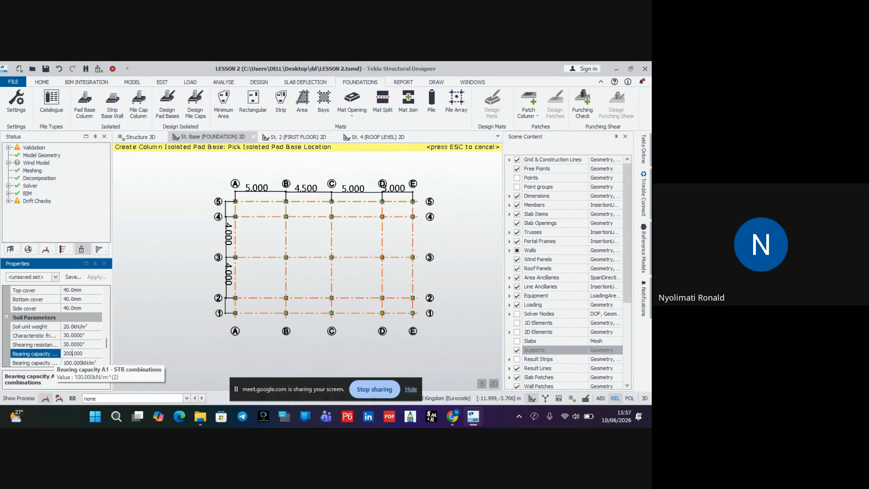
pyautogui.click(71, 363)
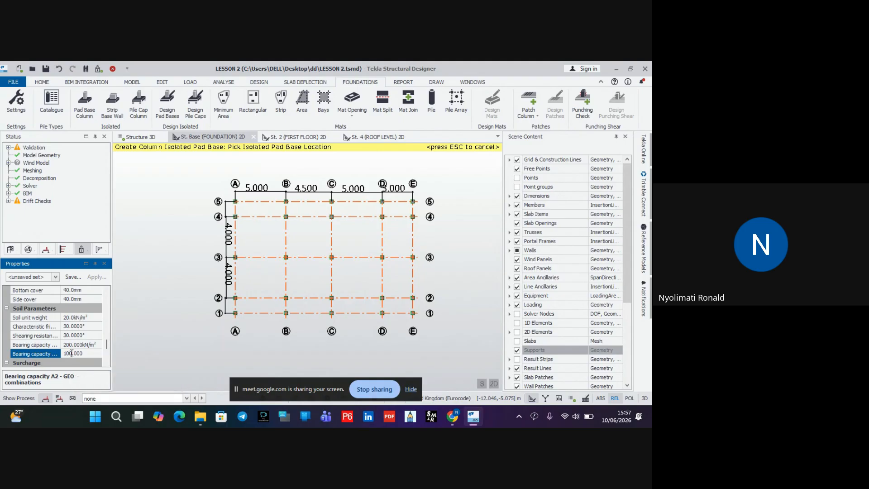
pyautogui.press('BackSpace')
pyautogui.press('BackSpace')
pyautogui.write('200')
# Step: Place isolated pad bases under all columns on the foundation plan and run Design Pad Bases
pyautogui.moveTo(188, 171); pyautogui.dragTo(481, 361)
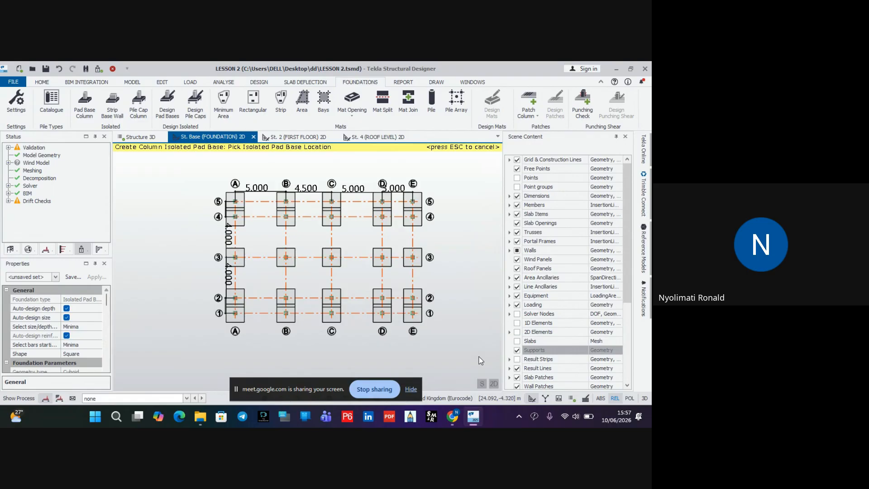
pyautogui.click(171, 105)
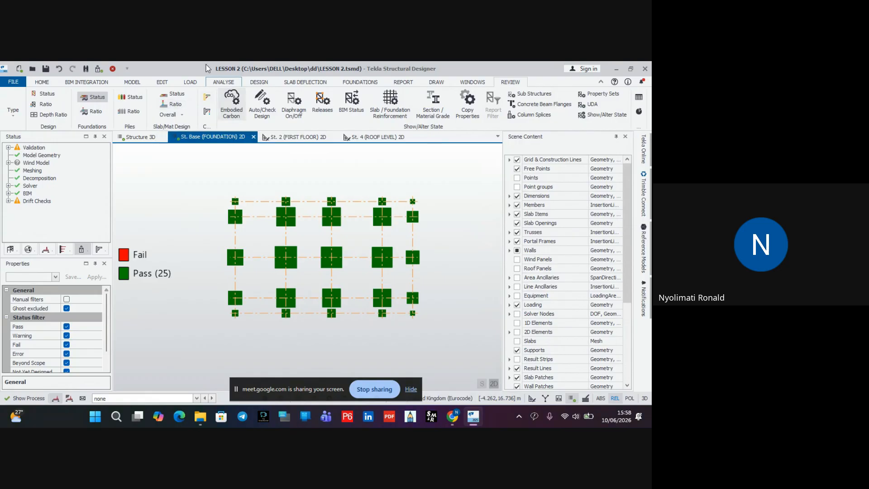
# Step: Examine the size, depth and static utilization of the pad bases across the foundation plan, including PB 8, PB 18, PB 23, PB 14 and PB 1
pyautogui.moveTo(289, 264)
pyautogui.scroll(1, 290, 265)
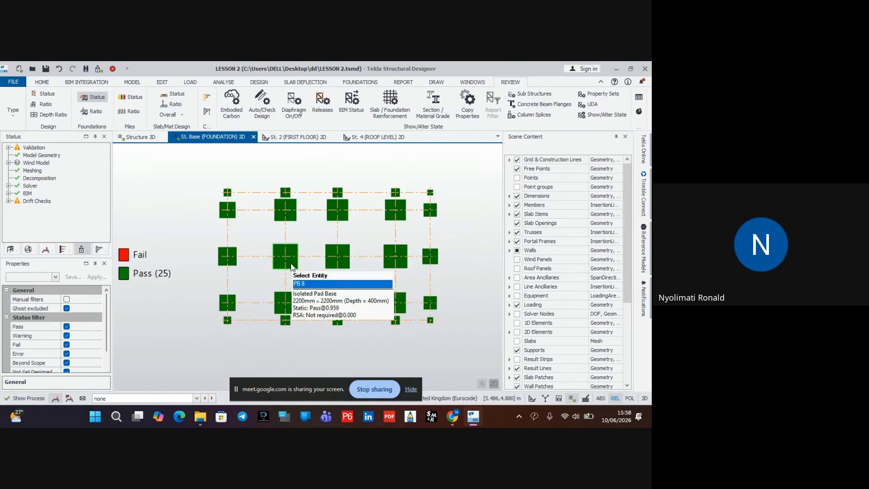
pyautogui.moveTo(335, 268)
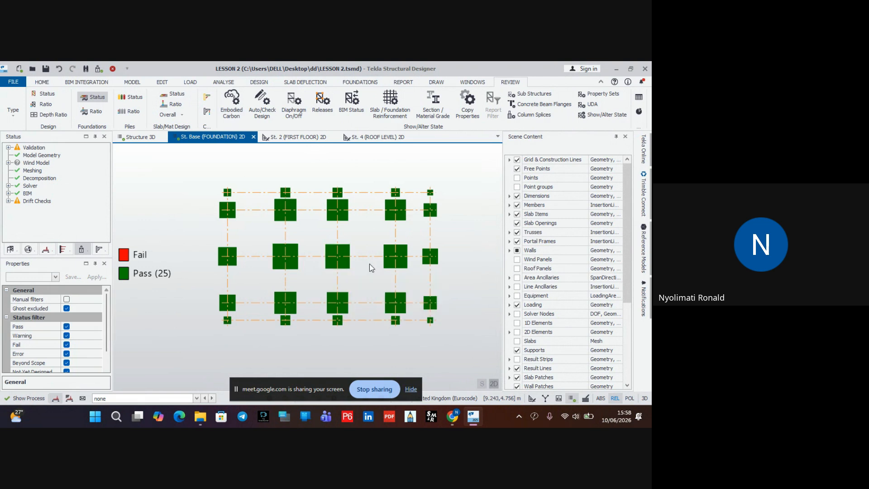
pyautogui.moveTo(386, 267)
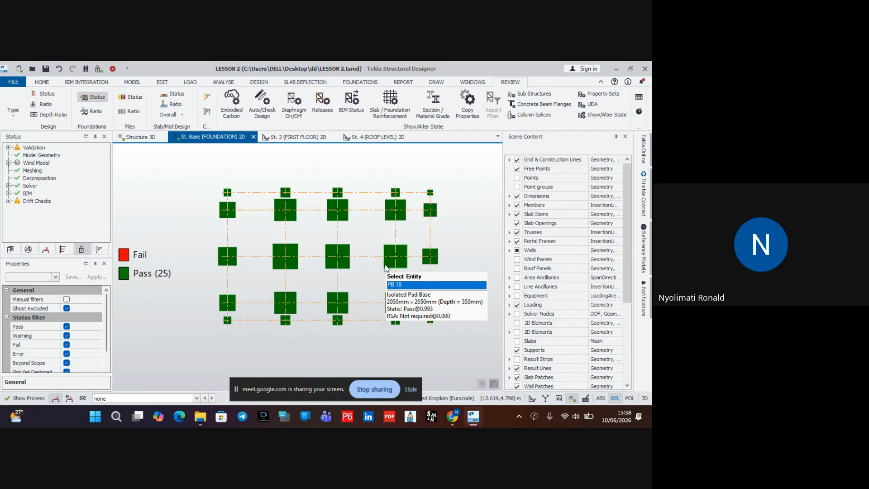
pyautogui.moveTo(429, 266)
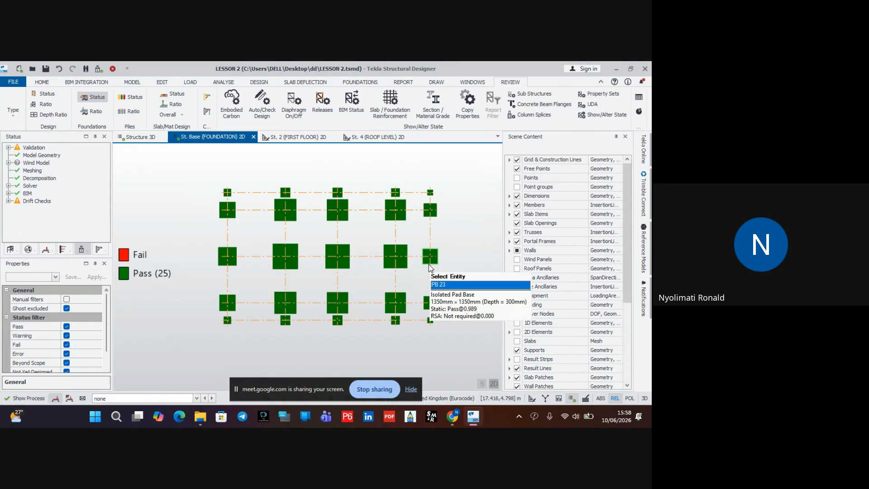
pyautogui.moveTo(423, 221)
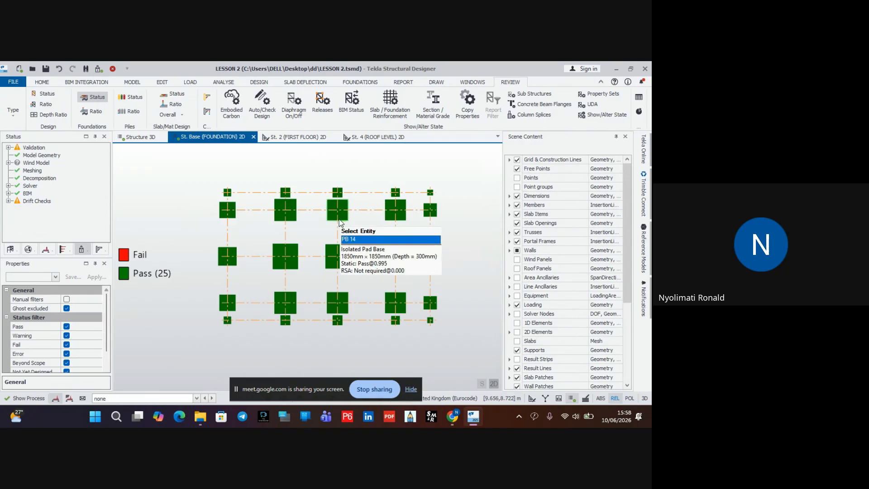
pyautogui.moveTo(288, 217)
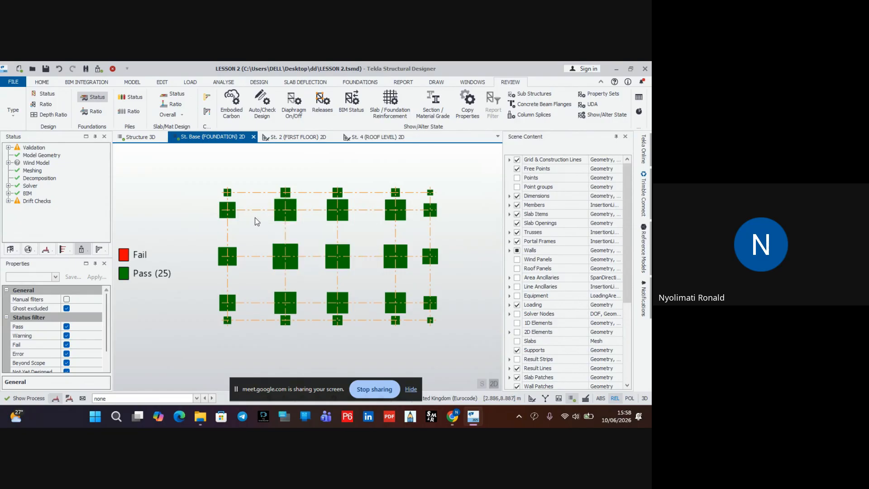
pyautogui.moveTo(236, 219)
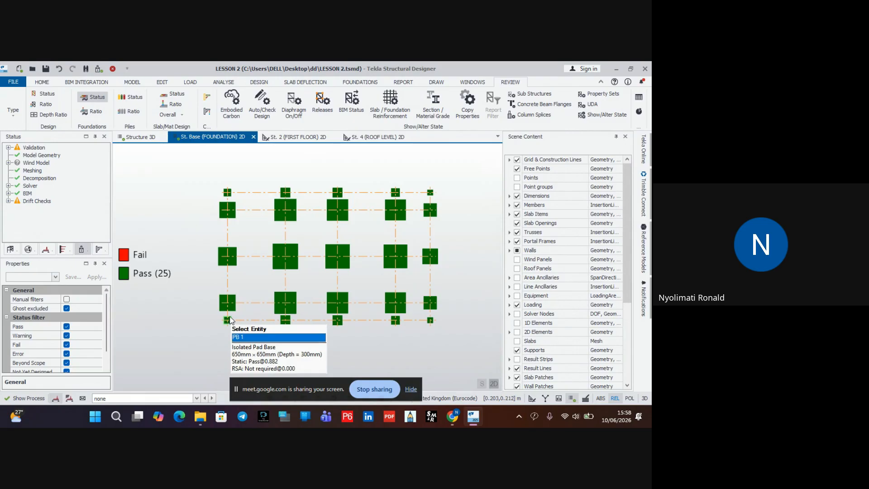
pyautogui.scroll(-3, 296, 265)
pyautogui.scroll(2, 293, 276)
pyautogui.moveTo(284, 315); pyautogui.dragTo(362, 327, button='middle')
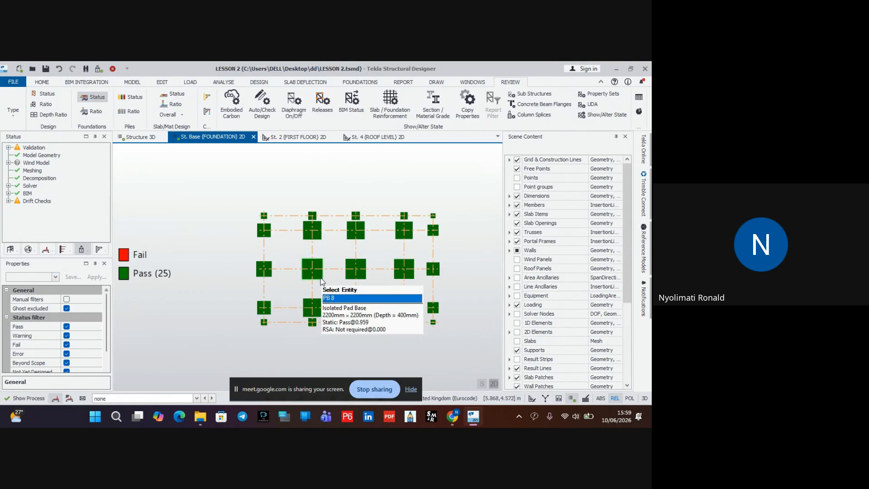
pyautogui.scroll(3, 320, 282)
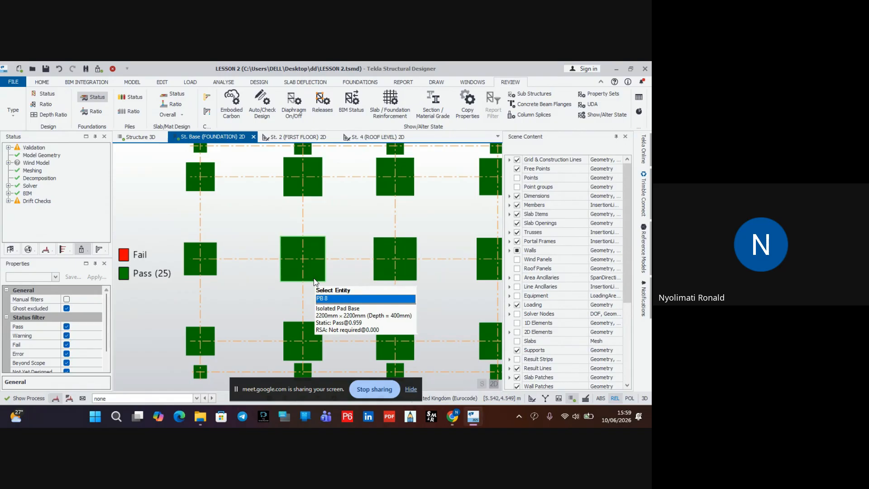
# Step: Open the static Interactive Design of concrete column C8 from the 3D structure view
pyautogui.click(133, 139)
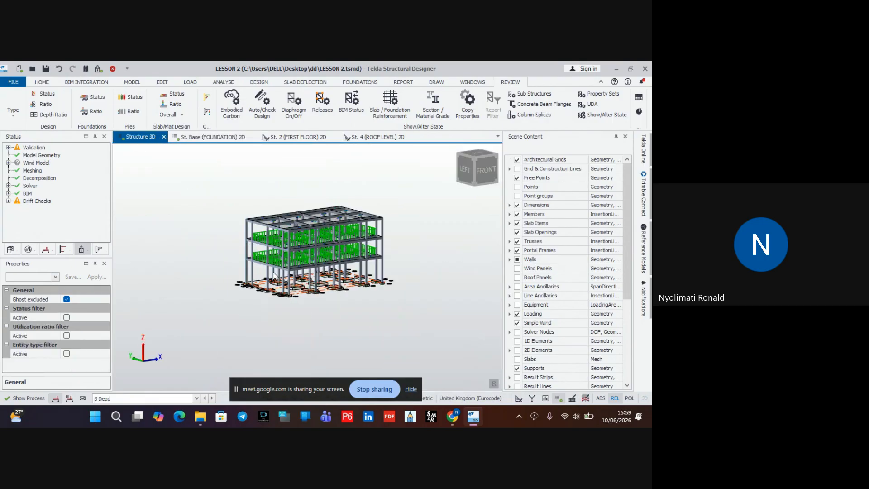
pyautogui.scroll(2, 300, 271)
pyautogui.moveTo(342, 283); pyautogui.dragTo(350, 303, button='right')
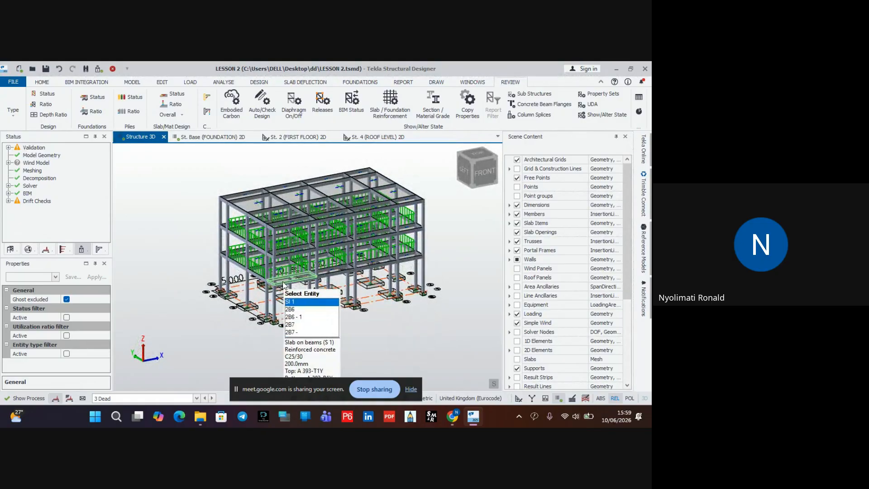
pyautogui.click(291, 292)
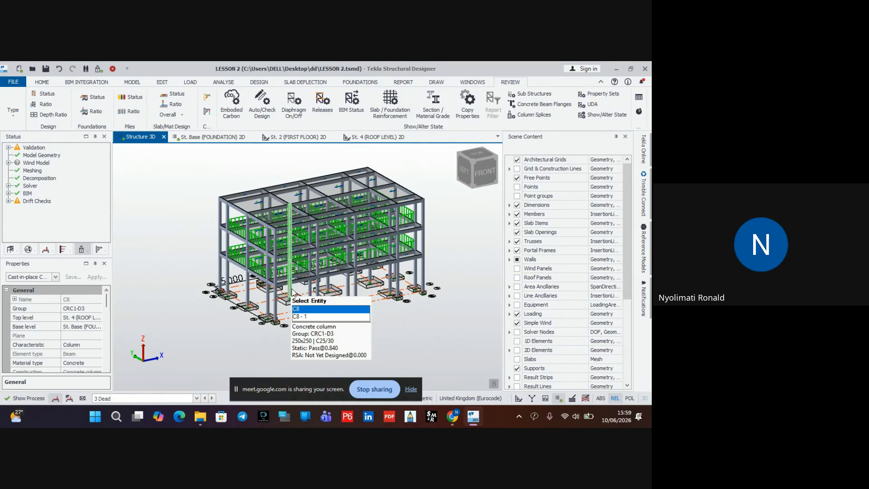
pyautogui.scroll(4, 293, 292)
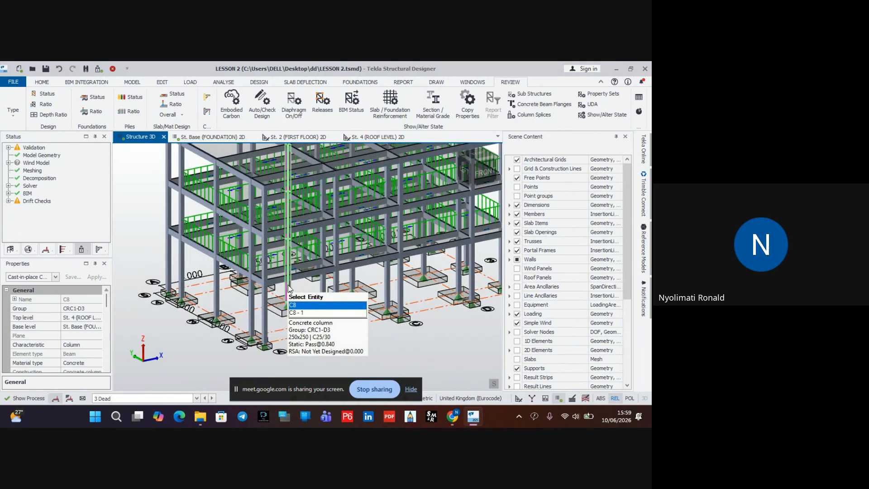
pyautogui.scroll(4, 289, 287)
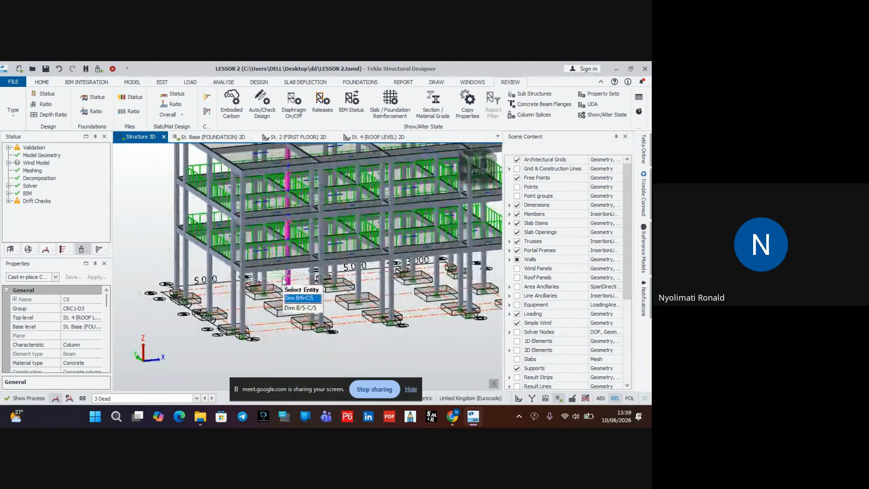
pyautogui.rightClick(288, 287)
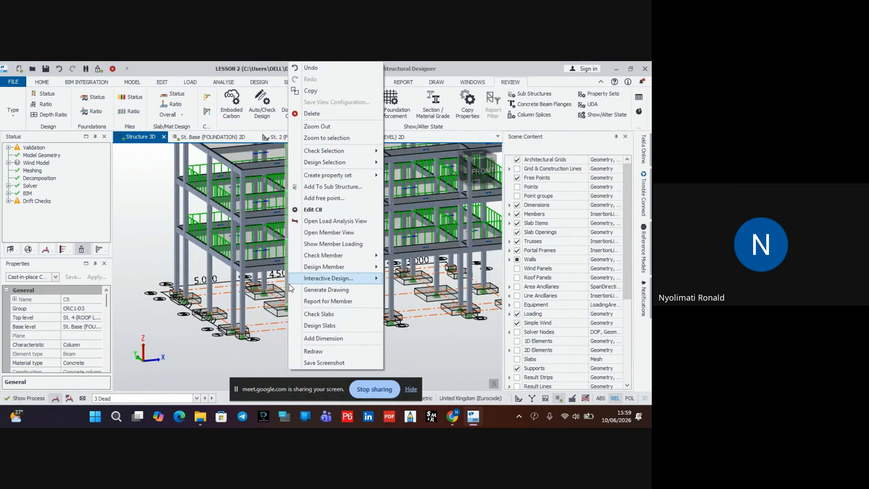
pyautogui.moveTo(324, 278)
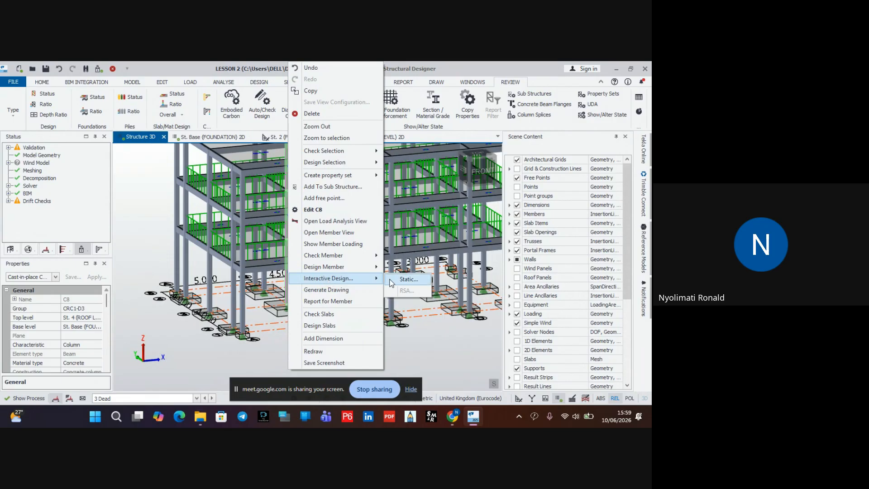
pyautogui.click(408, 280)
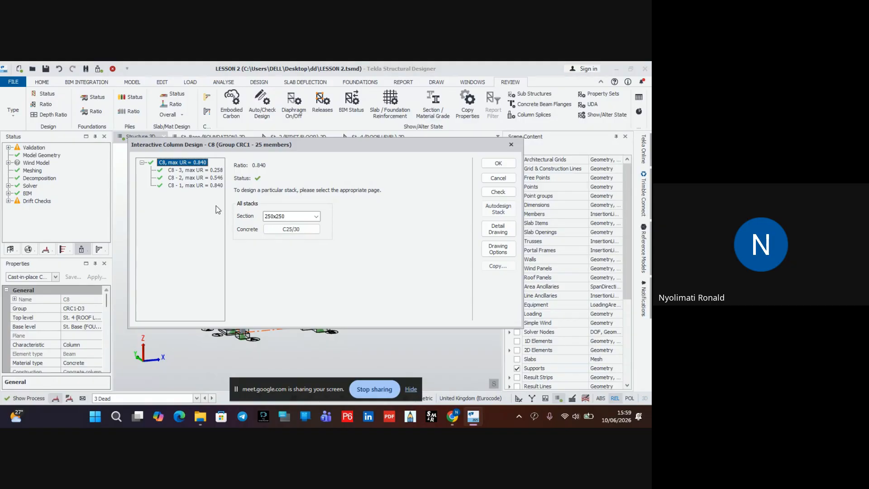
# Step: Review the longitudinal bars of stacks C8 - 3 and C8 - 1 and the latter's interaction diagrams, and close the column design
pyautogui.click(189, 171)
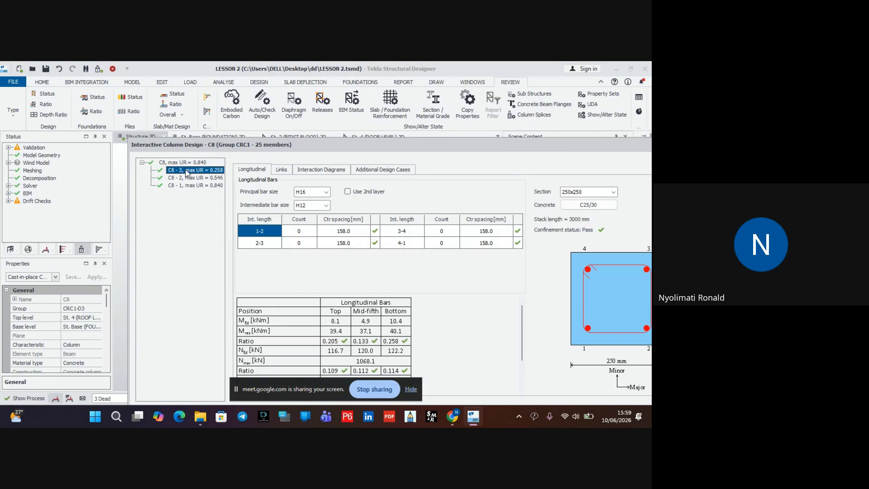
pyautogui.click(189, 186)
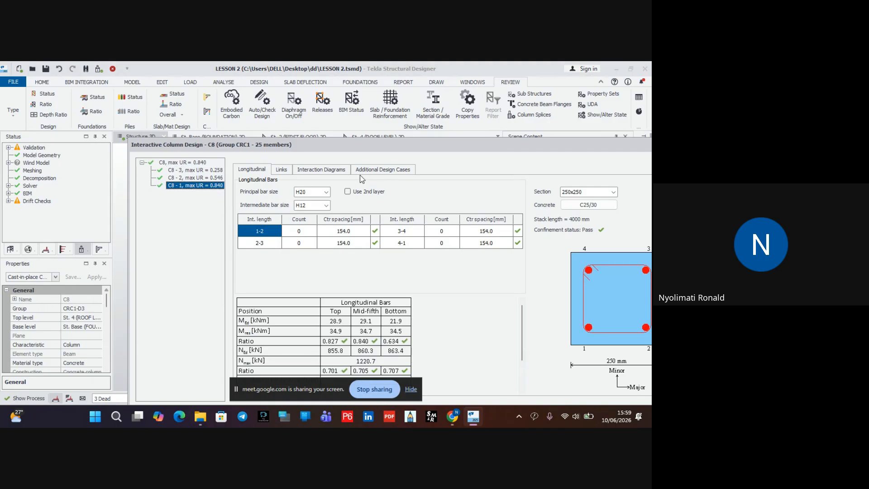
pyautogui.click(316, 172)
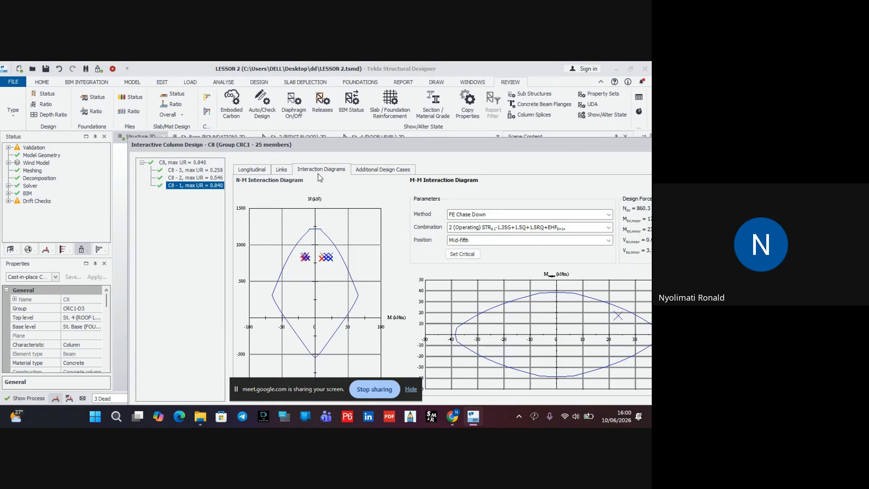
pyautogui.moveTo(476, 146); pyautogui.dragTo(245, 118)
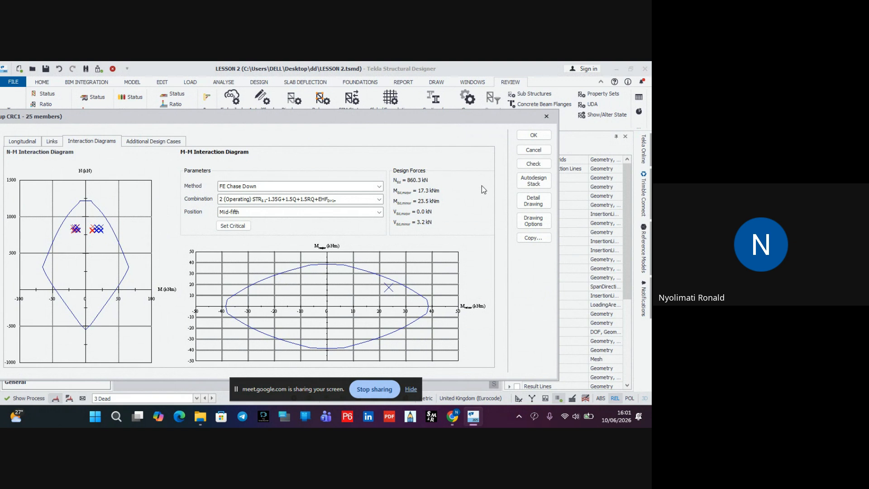
pyautogui.click(545, 117)
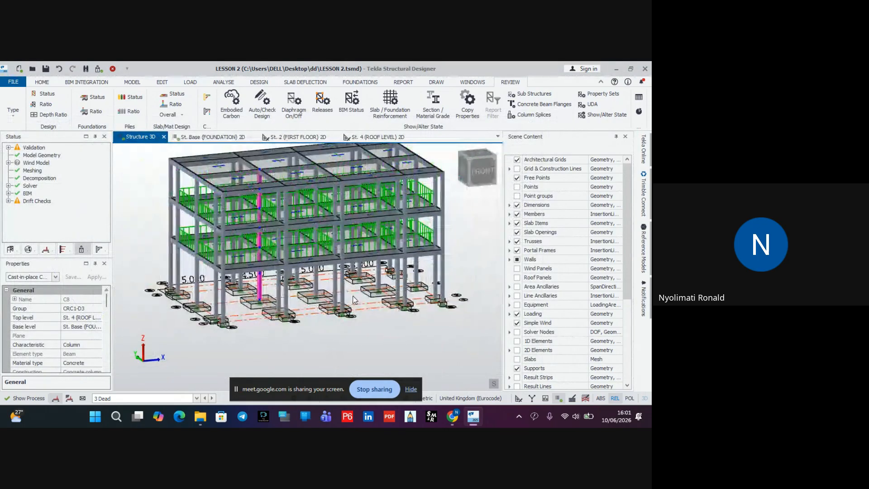
# Step: Open the static Interactive Design of concrete column C13 in the 3D structure view
pyautogui.moveTo(386, 300); pyautogui.dragTo(337, 311, button='right')
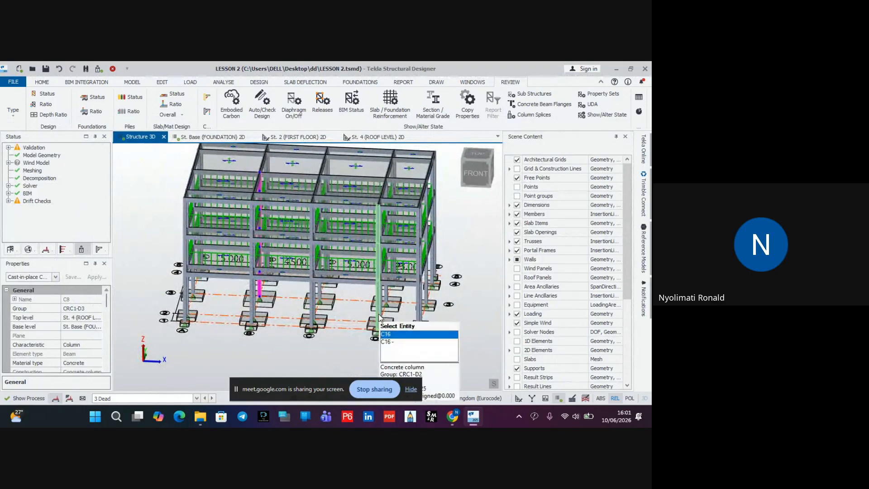
pyautogui.scroll(2, 385, 301)
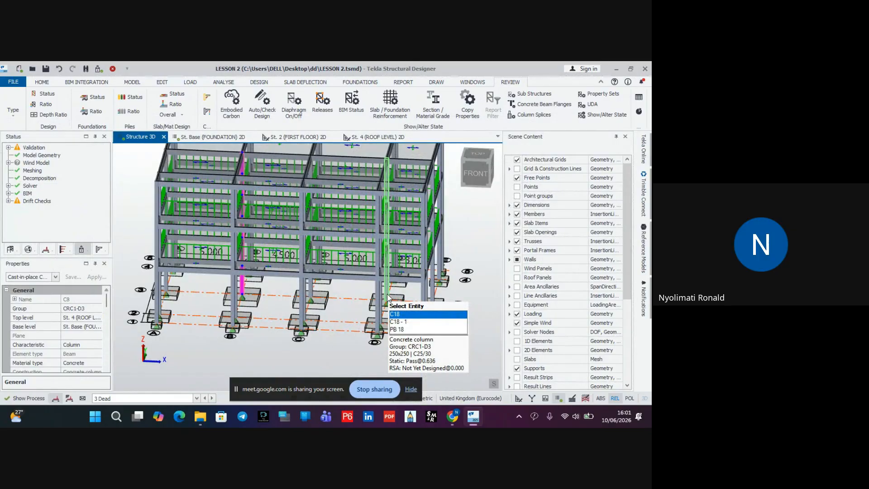
pyautogui.click(387, 294)
pyautogui.rightClick(387, 295)
pyautogui.moveTo(427, 278)
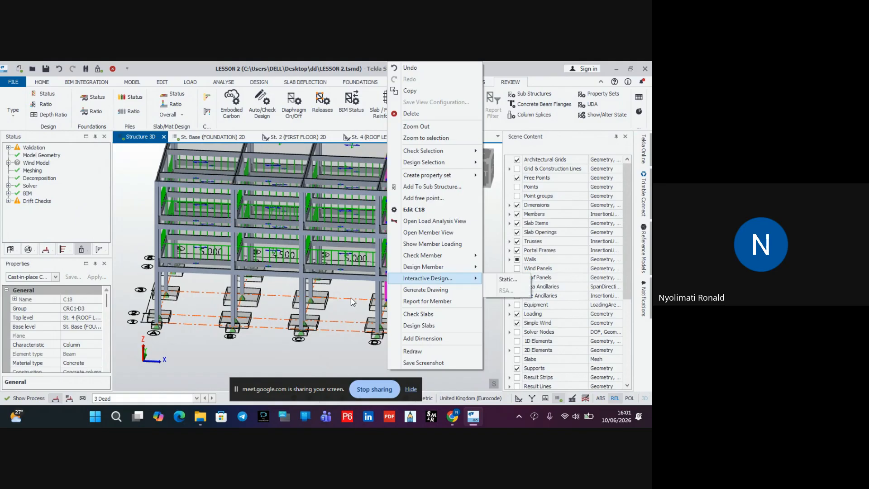
pyautogui.click(308, 289)
pyautogui.rightClick(309, 287)
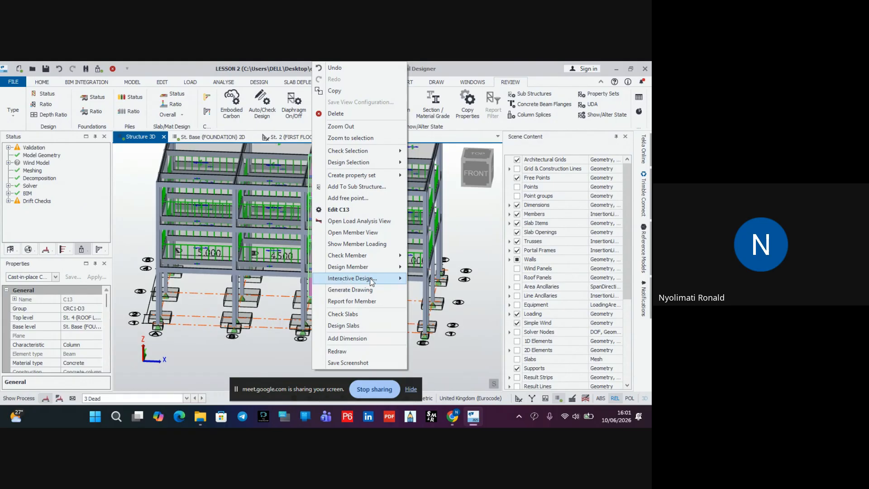
pyautogui.moveTo(368, 278)
pyautogui.click(430, 278)
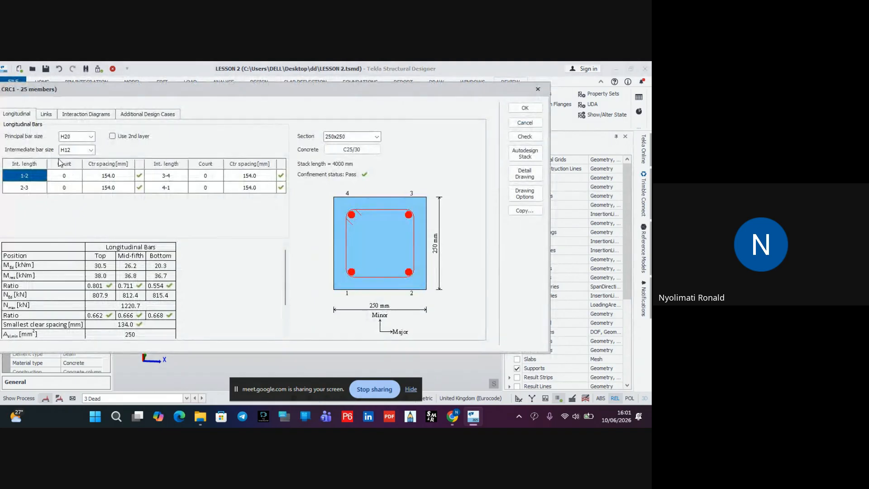
# Step: Try an H16 principal bar size for the longitudinal reinforcement of stack C13 - 1
pyautogui.scroll(4, 65, 139)
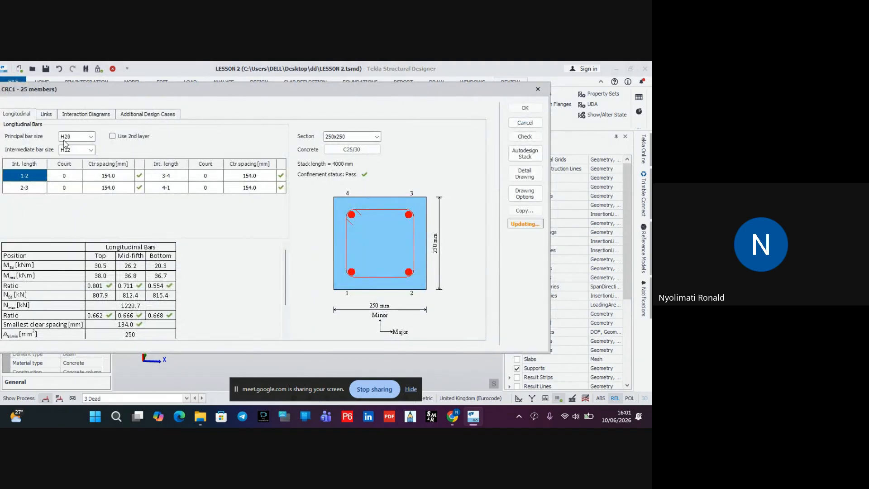
pyautogui.scroll(1, 66, 140)
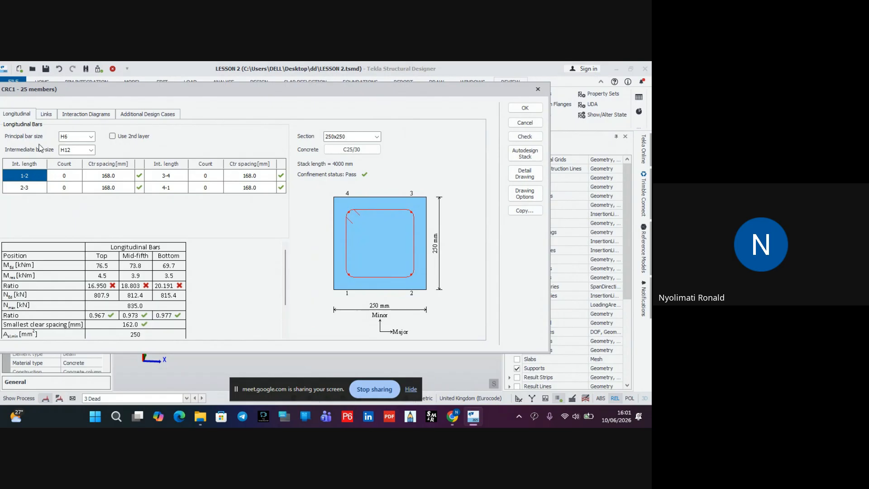
pyautogui.moveTo(92, 92); pyautogui.dragTo(207, 97)
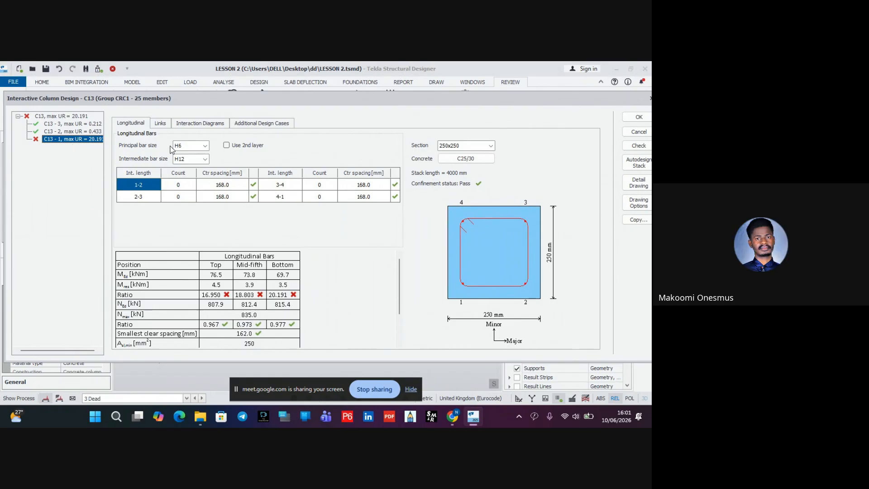
pyautogui.click(205, 146)
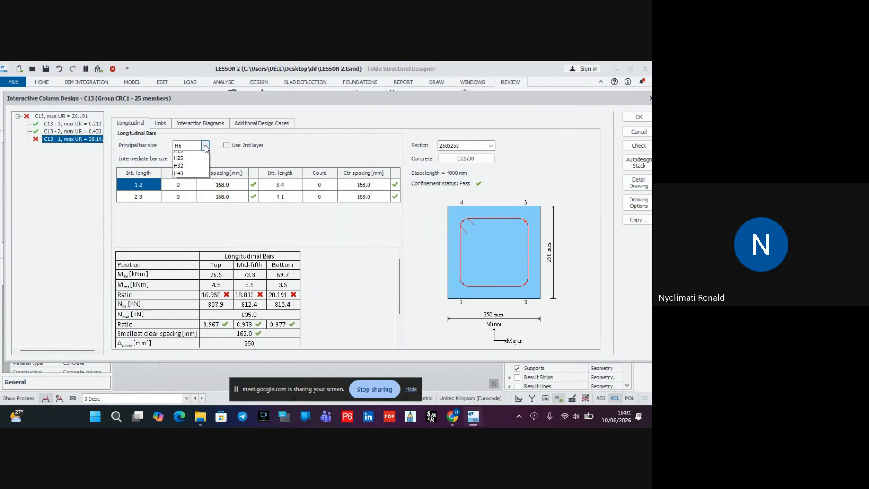
pyautogui.click(190, 186)
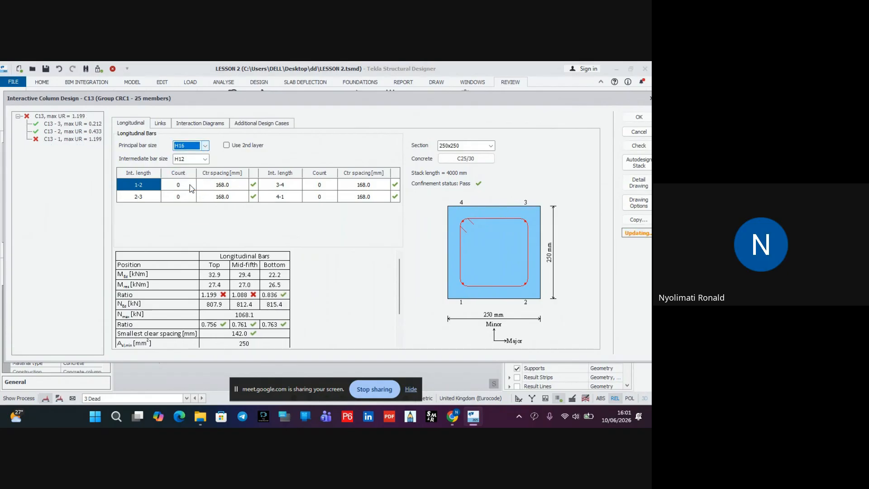
# Step: Set the principal bar size of stack C13 - 1 to H20 and display its interaction diagrams
pyautogui.click(205, 148)
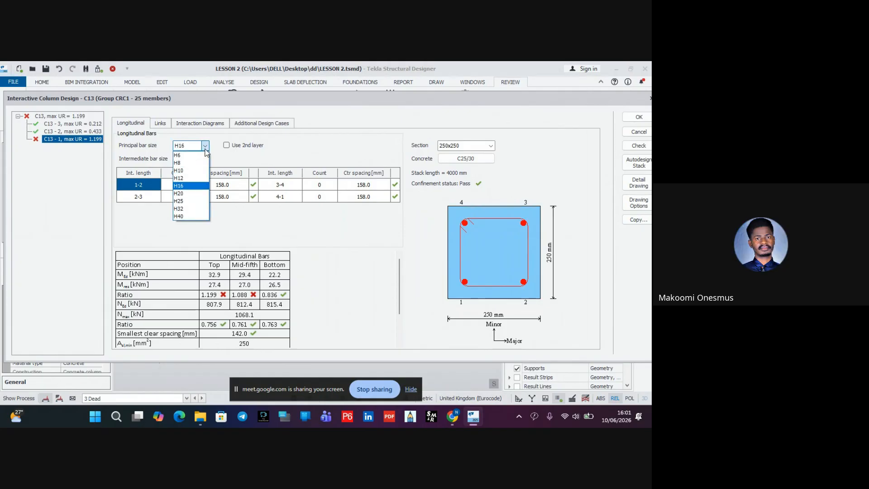
pyautogui.click(190, 194)
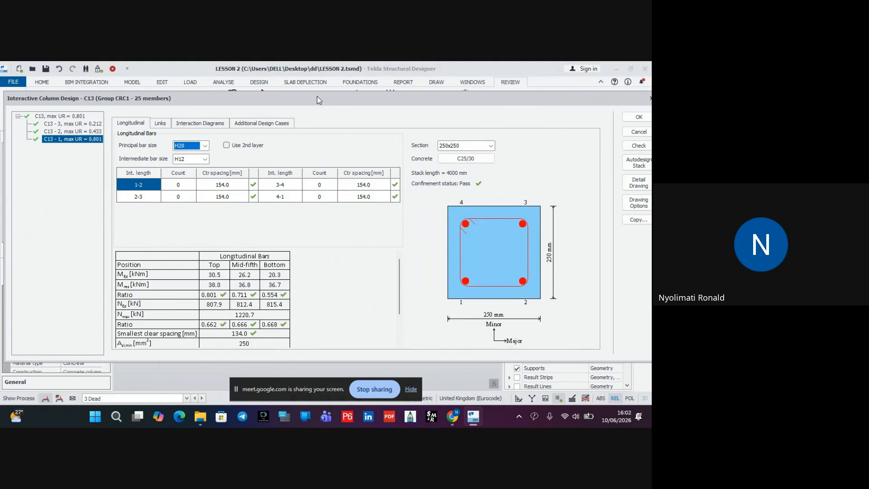
pyautogui.click(199, 123)
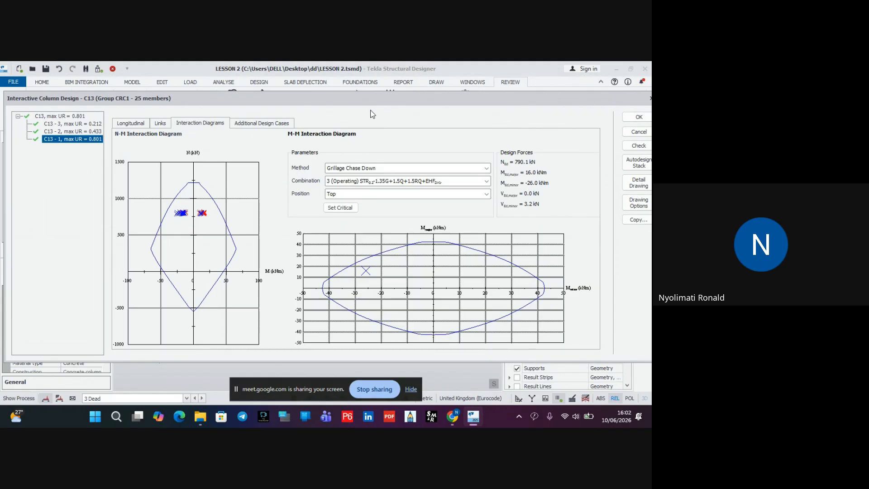
# Step: Close the interactive design of column C13 and clear the column selection in the 3D structure view
pyautogui.moveTo(375, 104); pyautogui.dragTo(260, 93)
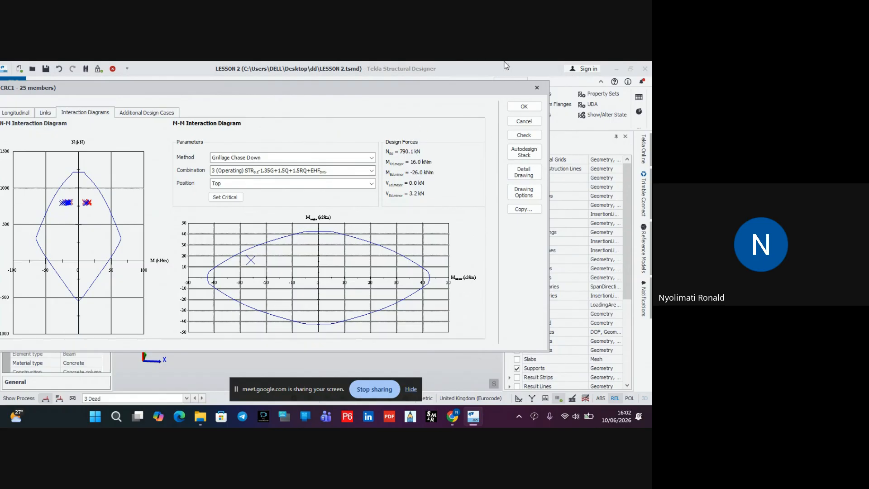
pyautogui.click(537, 87)
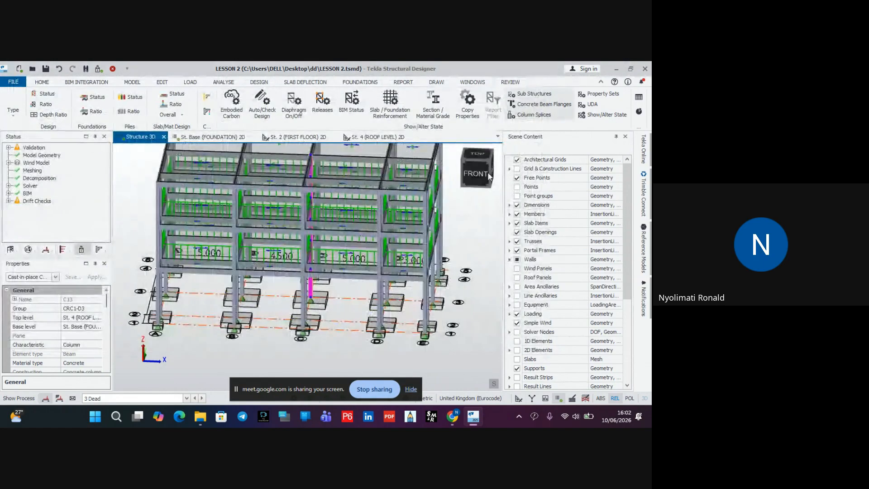
pyautogui.scroll(-2, 254, 323)
pyautogui.moveTo(216, 329); pyautogui.dragTo(445, 322, button='right')
pyautogui.scroll(-3, 358, 312)
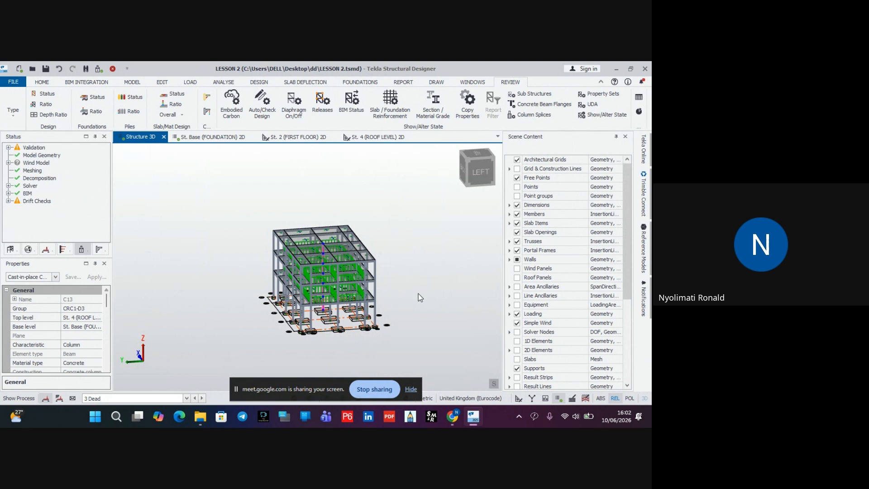
pyautogui.press('Escape')
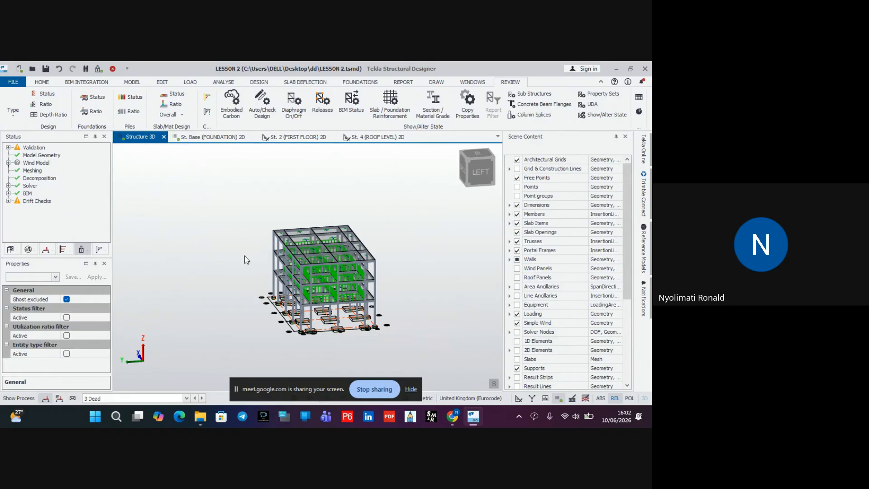
# Step: Examine the 3D structure from its different sides and from directly above
pyautogui.moveTo(259, 243); pyautogui.dragTo(319, 199, button='middle')
pyautogui.moveTo(318, 205); pyautogui.dragTo(172, 221, button='right')
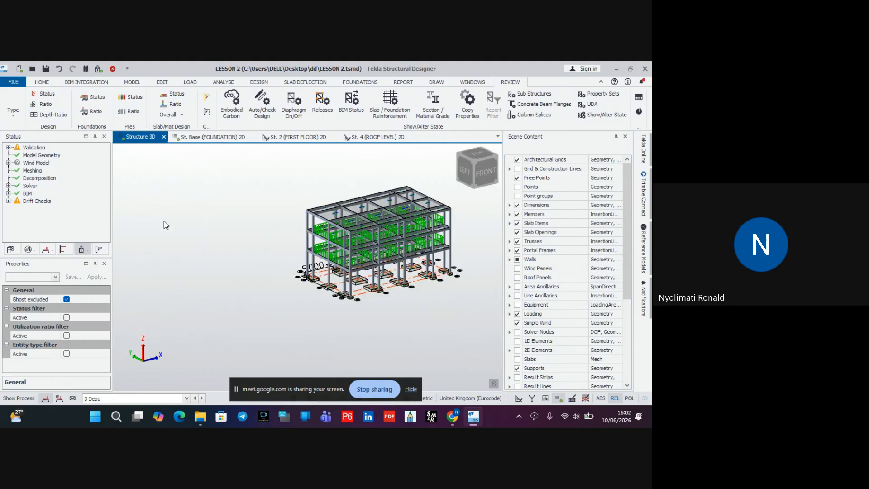
pyautogui.moveTo(235, 216); pyautogui.dragTo(240, 233, button='middle')
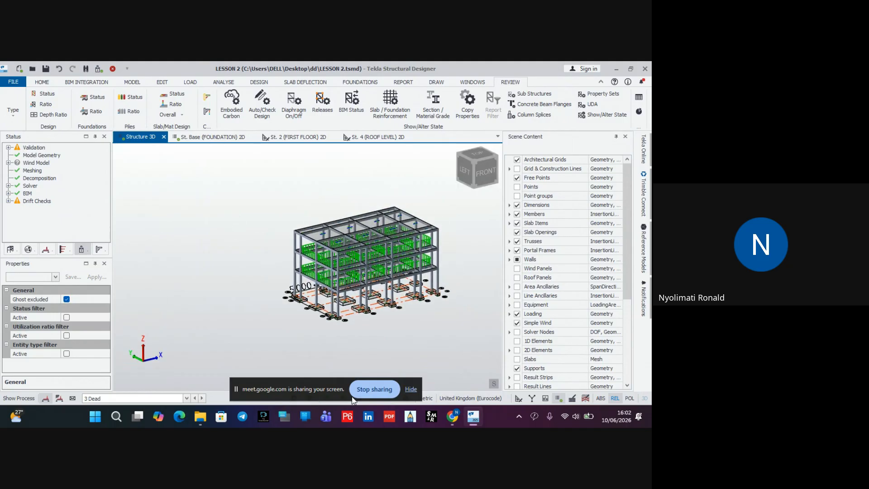
pyautogui.moveTo(450, 298); pyautogui.dragTo(240, 304, button='right')
pyautogui.moveTo(387, 277); pyautogui.dragTo(232, 280, button='right')
pyautogui.moveTo(392, 276); pyautogui.dragTo(264, 282, button='middle')
pyautogui.moveTo(383, 265); pyautogui.dragTo(181, 277, button='right')
pyautogui.scroll(1, 182, 277)
pyautogui.moveTo(180, 277); pyautogui.dragTo(249, 272, button='middle')
pyautogui.scroll(-2, 238, 278)
pyautogui.moveTo(243, 287)
pyautogui.mouseDown(button='right')
pyautogui.moveTo(359, 306)
pyautogui.moveTo(208, 294)
pyautogui.moveTo(239, 301)
pyautogui.moveTo(259, 290)
pyautogui.mouseUp(button='right')
pyautogui.moveTo(215, 272); pyautogui.dragTo(317, 350, button='right')
pyautogui.moveTo(365, 277); pyautogui.dragTo(374, 328, button='right')
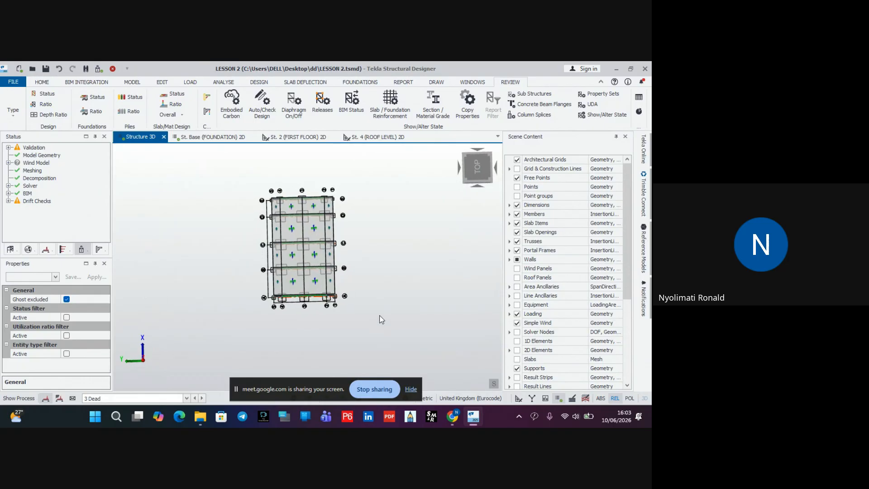
# Step: Inspect the slab panels around gridlines B to D in plan, including the details of slab item SI 42
pyautogui.moveTo(321, 275)
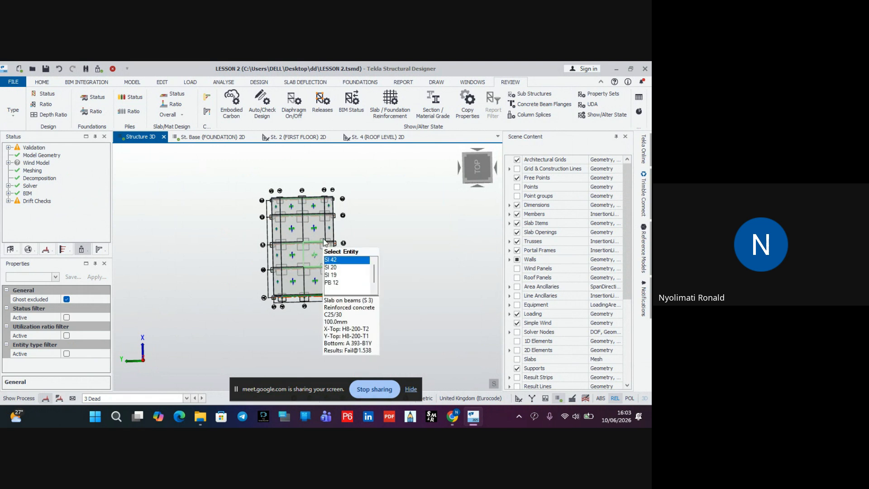
pyautogui.scroll(4, 364, 240)
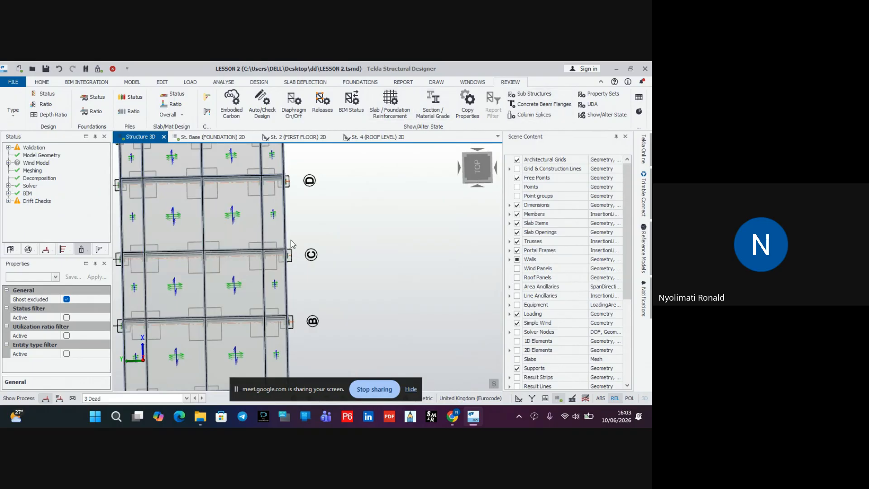
pyautogui.scroll(-4, 286, 239)
pyautogui.scroll(-1, 258, 247)
pyautogui.moveTo(196, 240); pyautogui.dragTo(257, 248, button='middle')
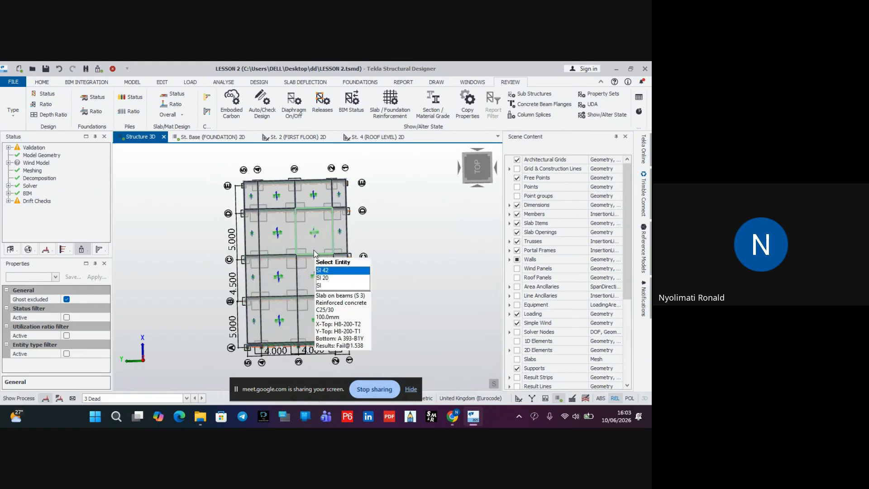
# Step: Examine the building's frame, loaded floors and pad foundations in 3D from the back, front and right
pyautogui.moveTo(379, 269); pyautogui.dragTo(349, 233, button='right')
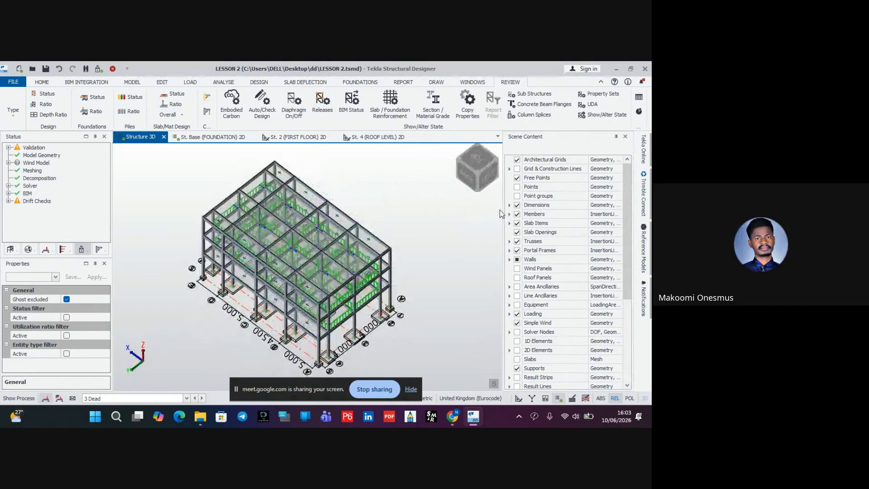
pyautogui.moveTo(135, 323); pyautogui.dragTo(258, 285, button='right')
pyautogui.scroll(-4, 290, 273)
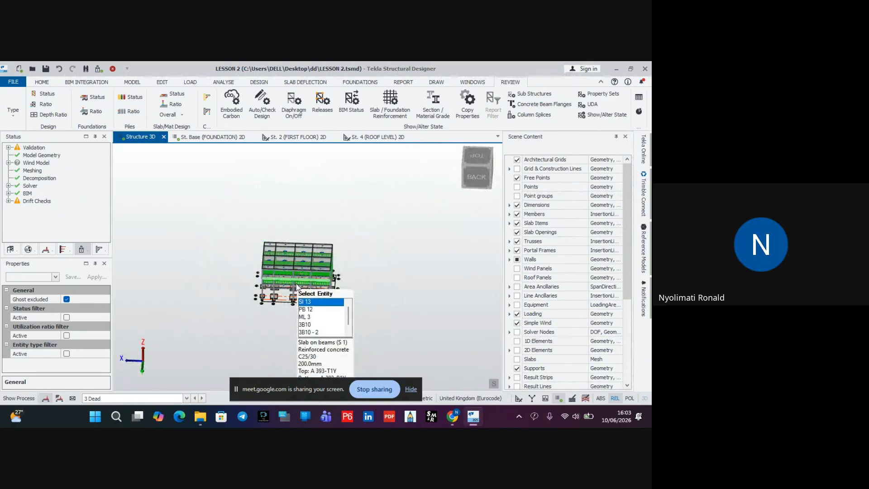
pyautogui.moveTo(334, 310); pyautogui.dragTo(289, 316, button='right')
pyautogui.scroll(3, 297, 309)
pyautogui.scroll(3, 239, 308)
pyautogui.moveTo(235, 305); pyautogui.dragTo(245, 352, button='middle')
pyautogui.moveTo(242, 352); pyautogui.dragTo(278, 329, button='right')
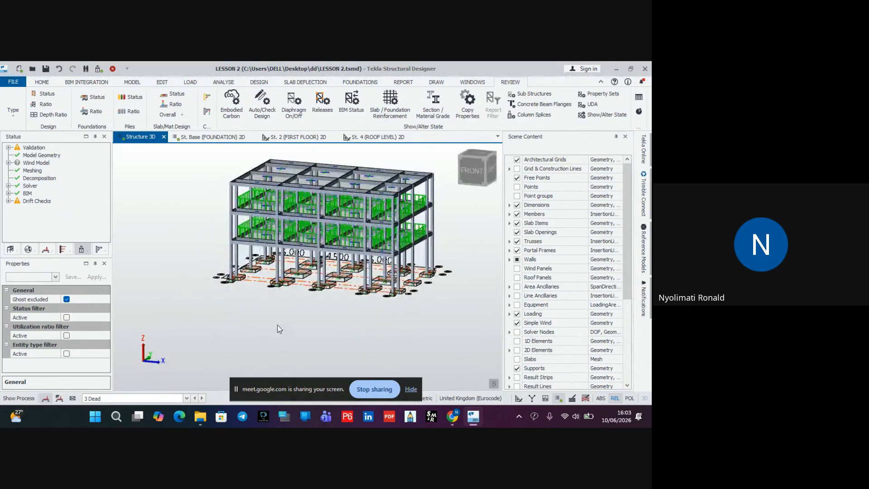
pyautogui.scroll(1, 348, 313)
pyautogui.moveTo(349, 316); pyautogui.dragTo(322, 355, button='middle')
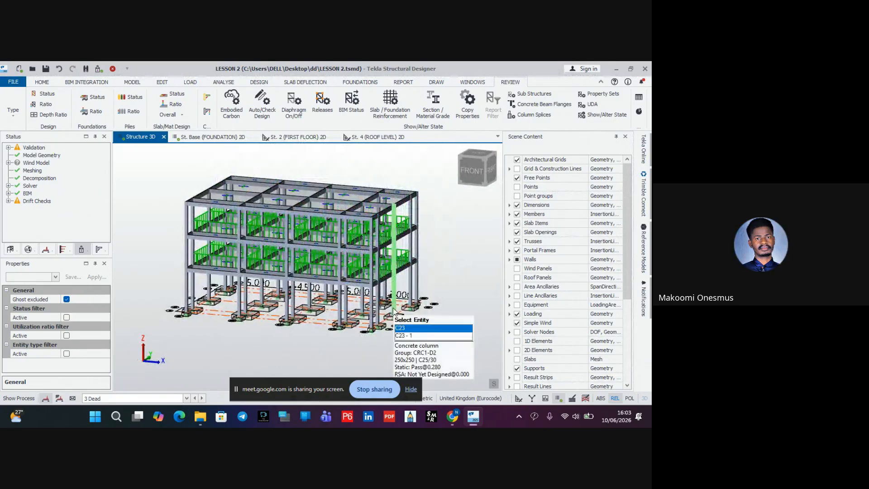
pyautogui.click(411, 390)
pyautogui.moveTo(447, 276); pyautogui.dragTo(446, 295, button='middle')
pyautogui.moveTo(447, 295); pyautogui.dragTo(426, 288, button='right')
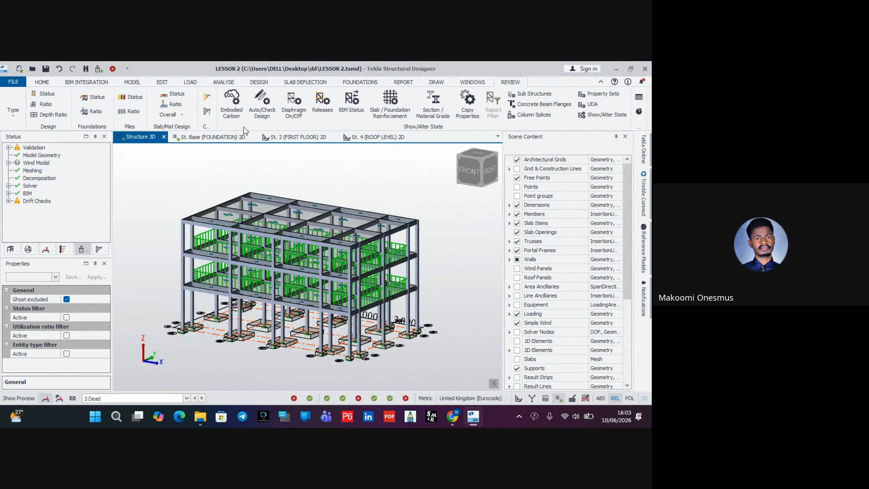
# Step: Open the St. Base (FOUNDATION) 2D view and examine the design status of all the pad bases
pyautogui.click(201, 137)
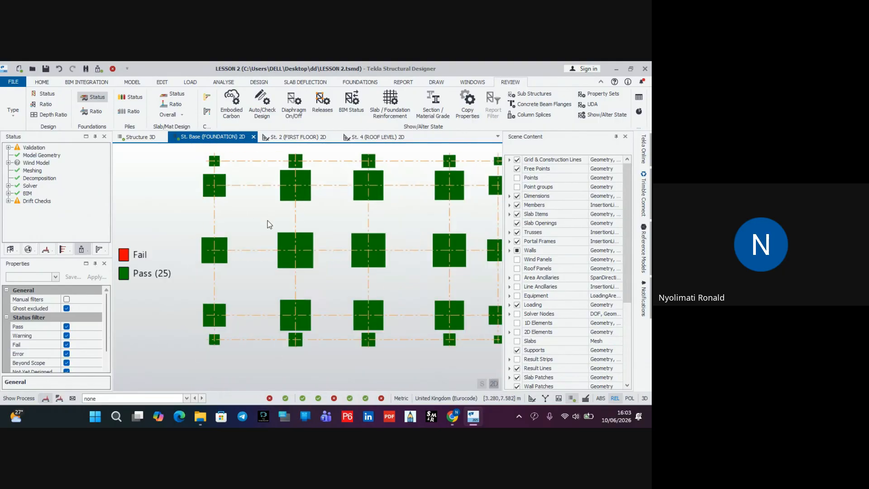
pyautogui.scroll(-2, 298, 226)
pyautogui.scroll(3, 322, 185)
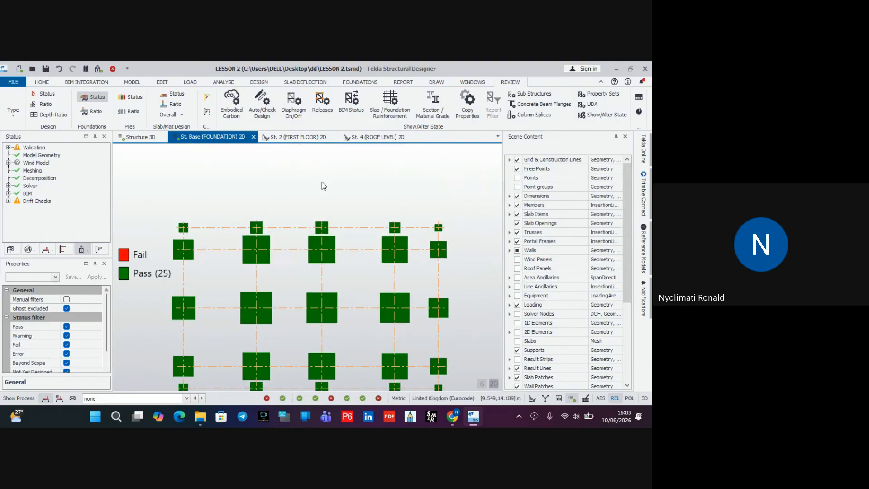
pyautogui.scroll(1, 309, 217)
pyautogui.moveTo(308, 217); pyautogui.dragTo(312, 185, button='middle')
pyautogui.scroll(-1, 322, 178)
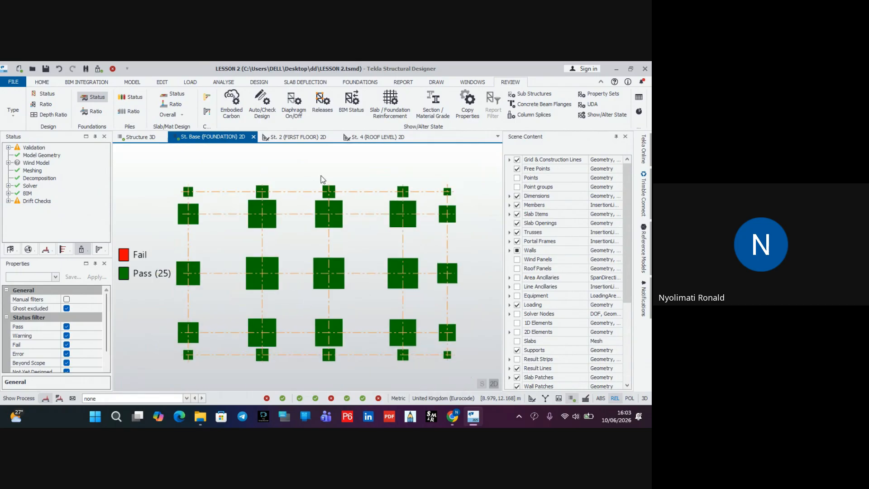
pyautogui.moveTo(259, 194)
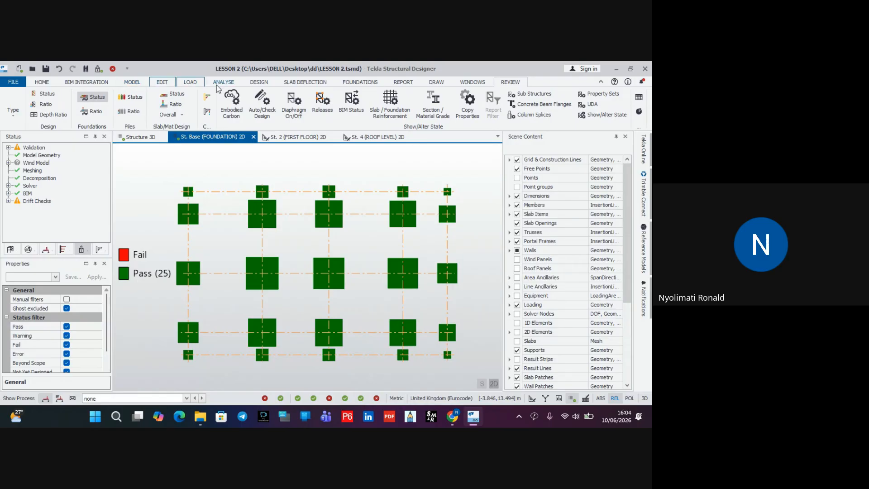
# Step: Run the member design of corner pad base PB 5, review its applied loads summary and close the results
pyautogui.click(434, 83)
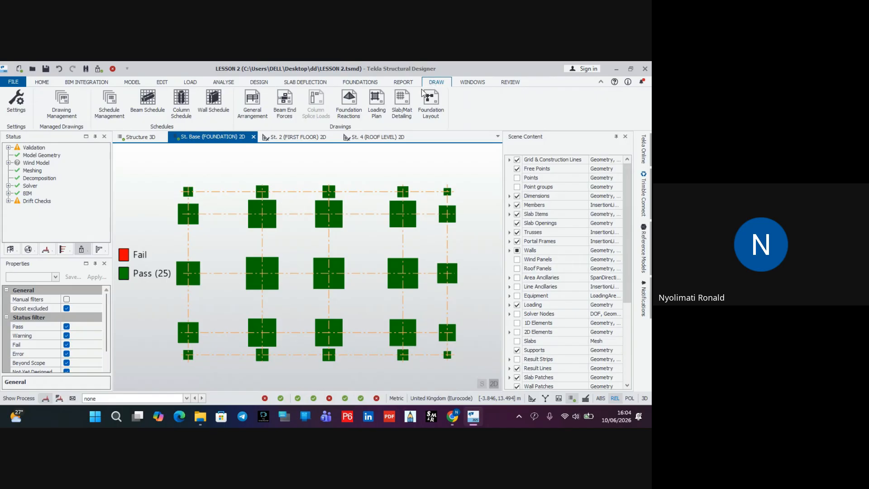
pyautogui.scroll(2, 189, 189)
pyautogui.scroll(2, 188, 186)
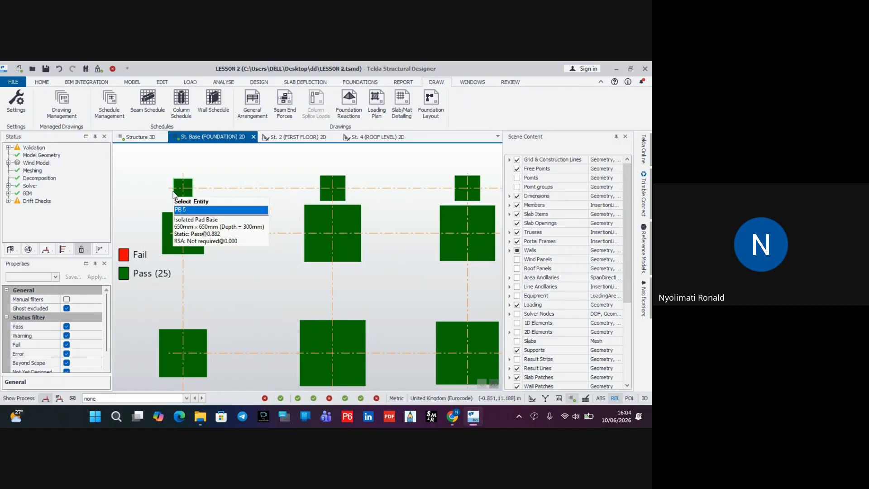
pyautogui.click(187, 196)
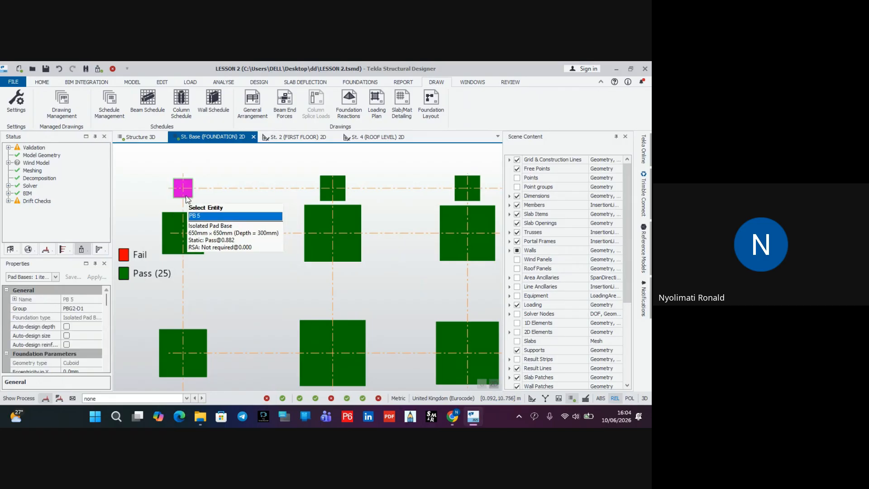
pyautogui.rightClick(189, 199)
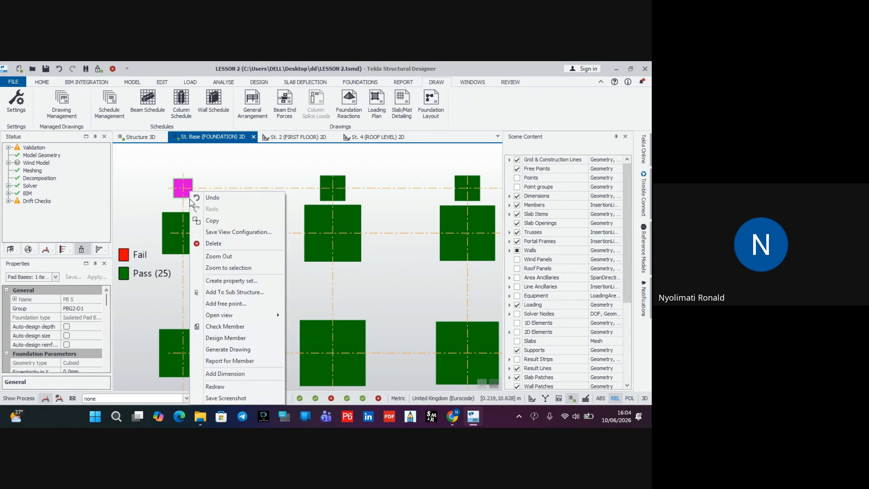
pyautogui.click(237, 341)
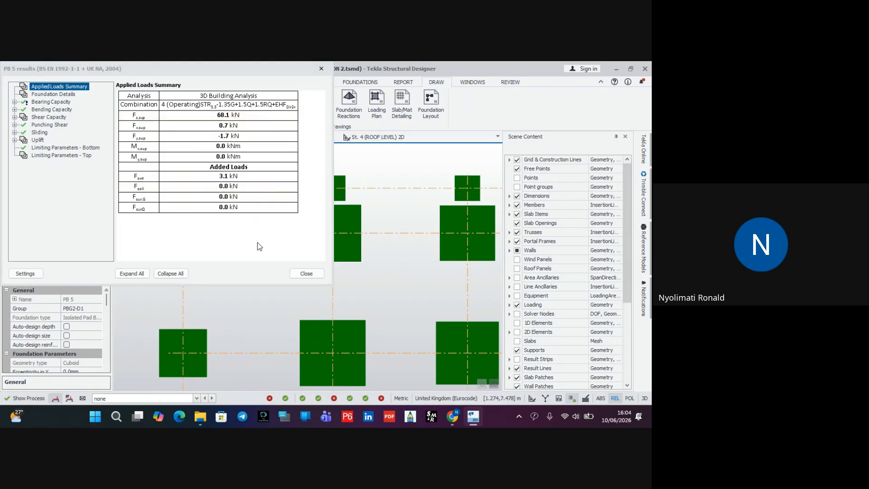
pyautogui.click(304, 273)
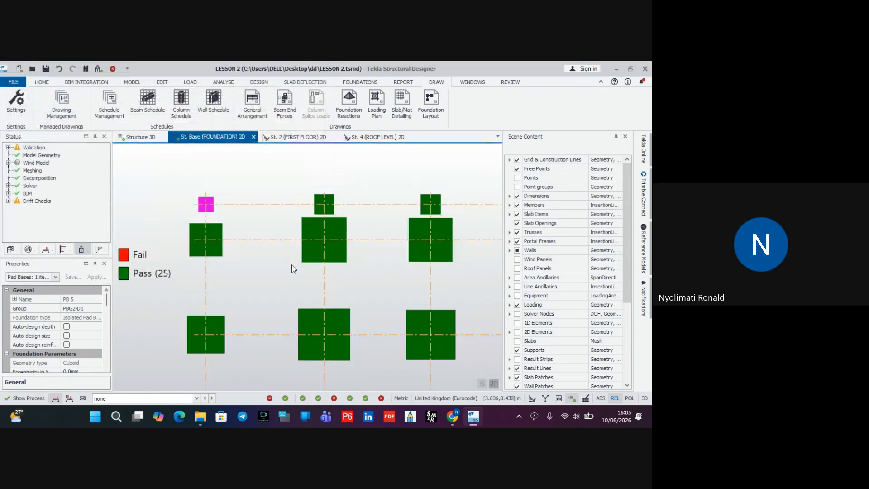
# Step: Run the member design of pad base PB 8, review its applied loads summary and close the results
pyautogui.scroll(5, 340, 343)
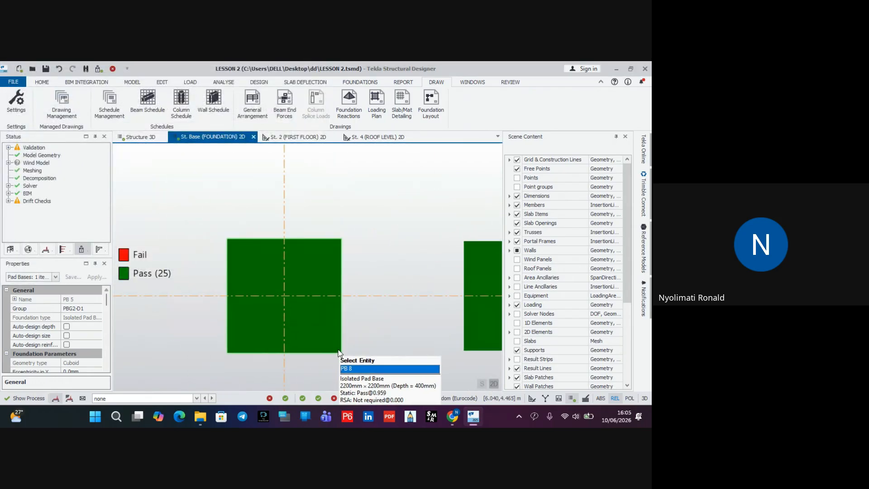
pyautogui.click(341, 351)
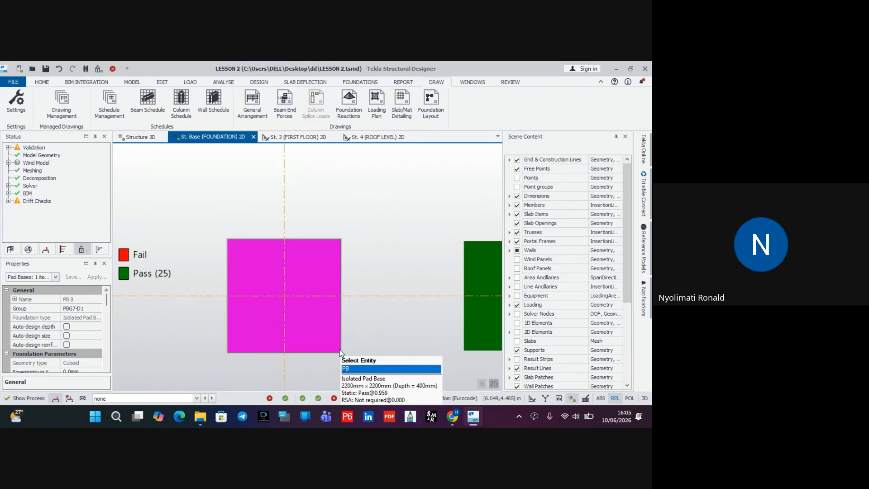
pyautogui.rightClick(340, 353)
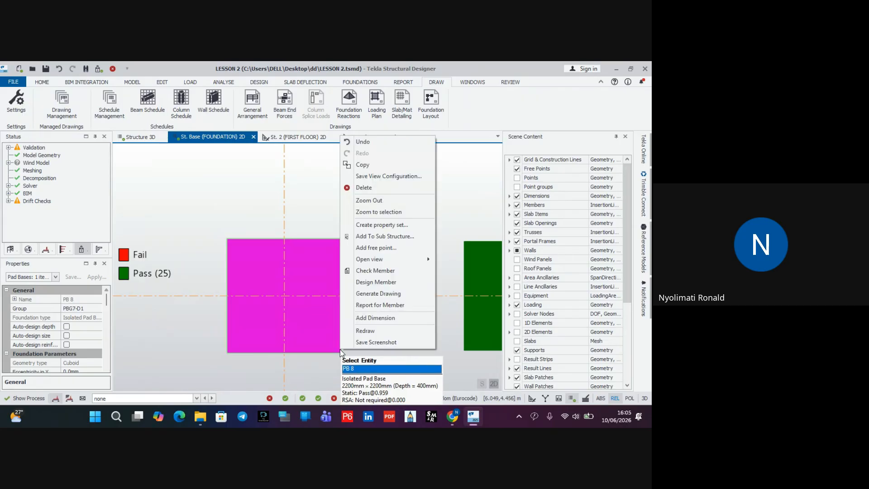
pyautogui.click(385, 281)
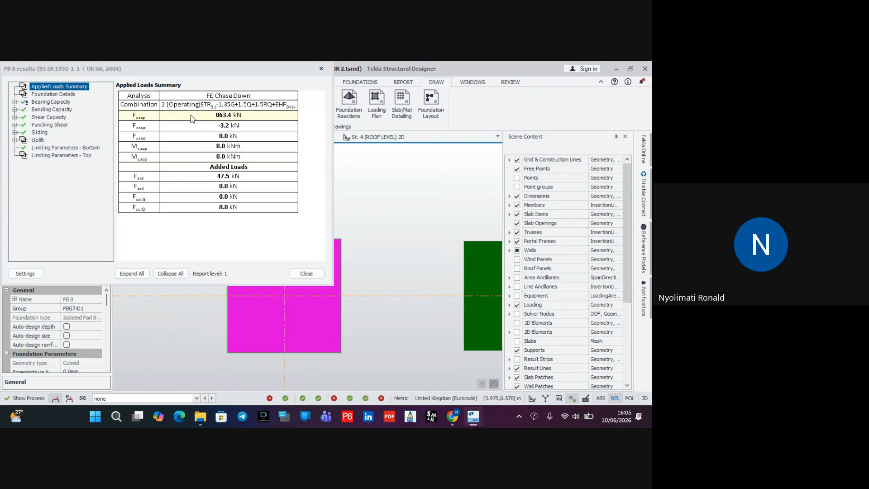
pyautogui.click(322, 68)
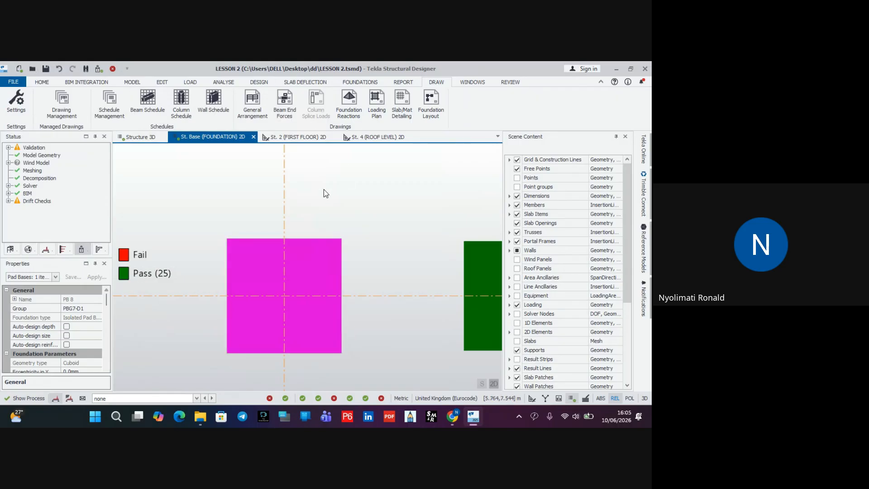
pyautogui.scroll(-5, 325, 200)
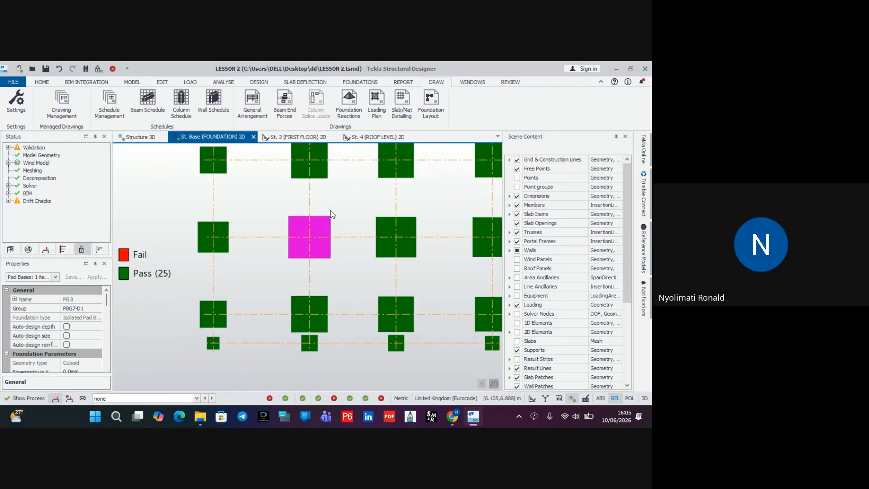
pyautogui.scroll(-2, 272, 209)
pyautogui.moveTo(205, 192); pyautogui.dragTo(185, 189, button='middle')
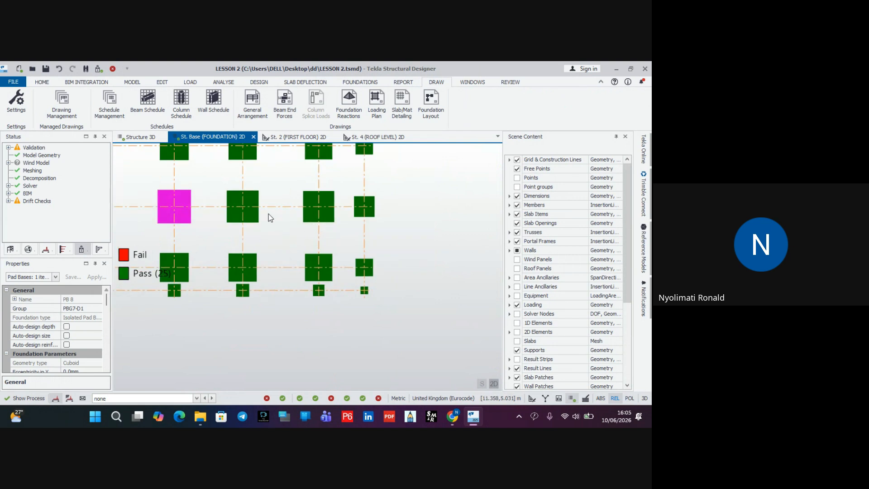
pyautogui.click(258, 220)
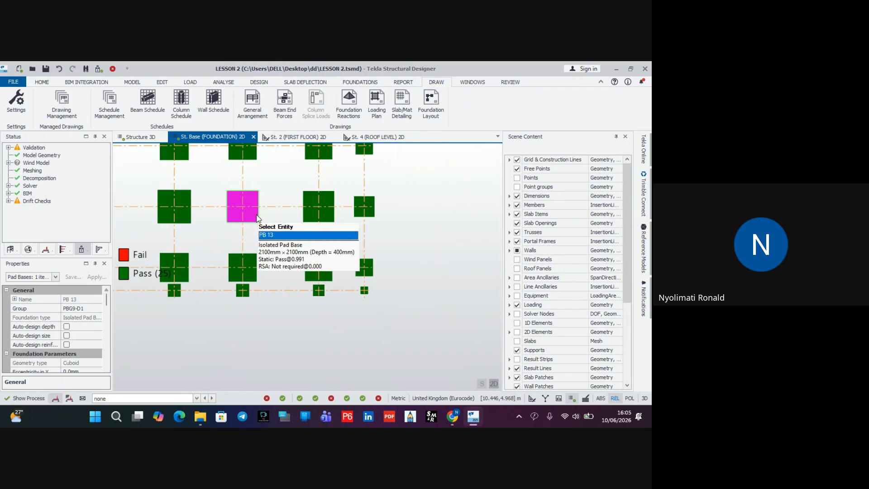
pyautogui.rightClick(257, 218)
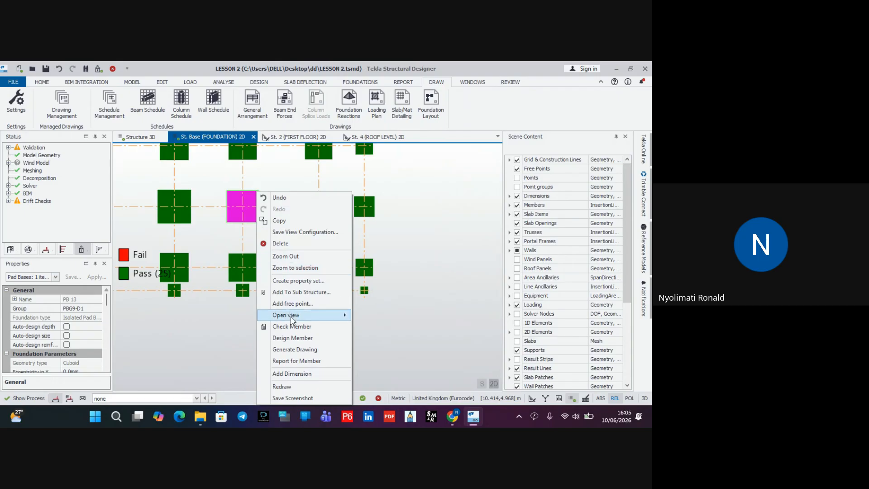
pyautogui.click(305, 350)
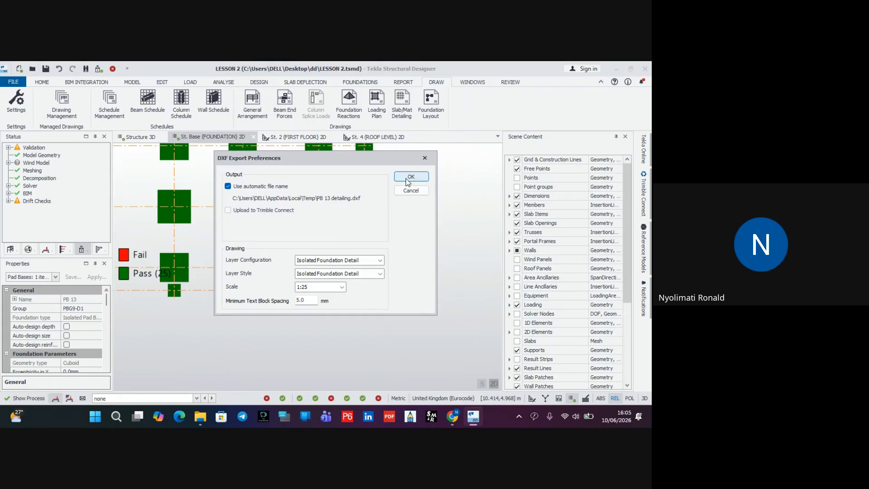
pyautogui.click(425, 158)
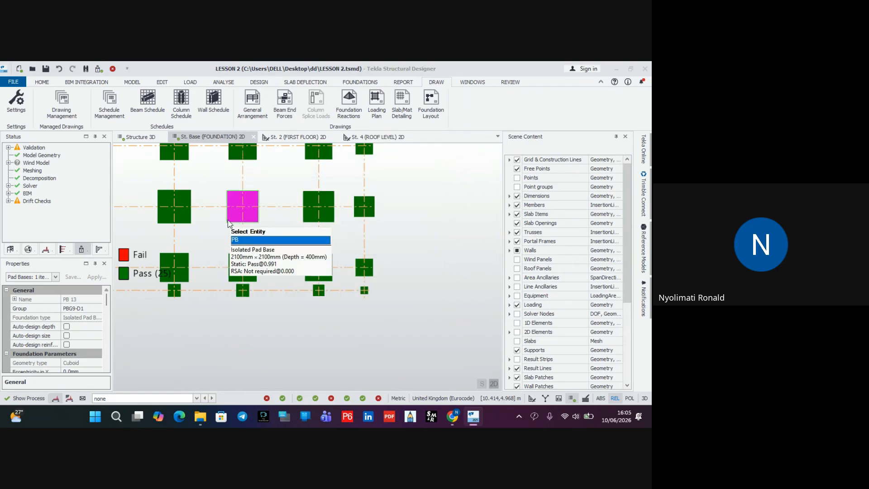
# Step: Select pad base PB 8 in the foundation plan and generate its member report
pyautogui.rightClick(183, 223)
pyautogui.rightClick(189, 217)
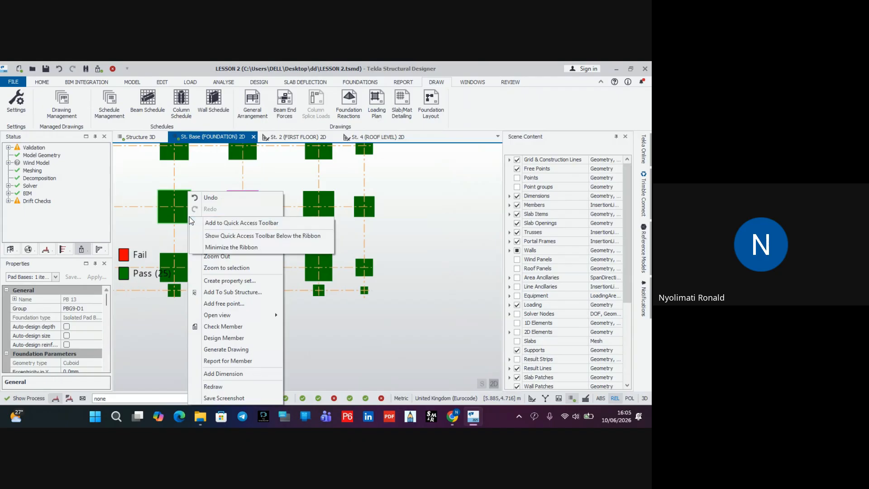
pyautogui.click(180, 210)
pyautogui.click(180, 213)
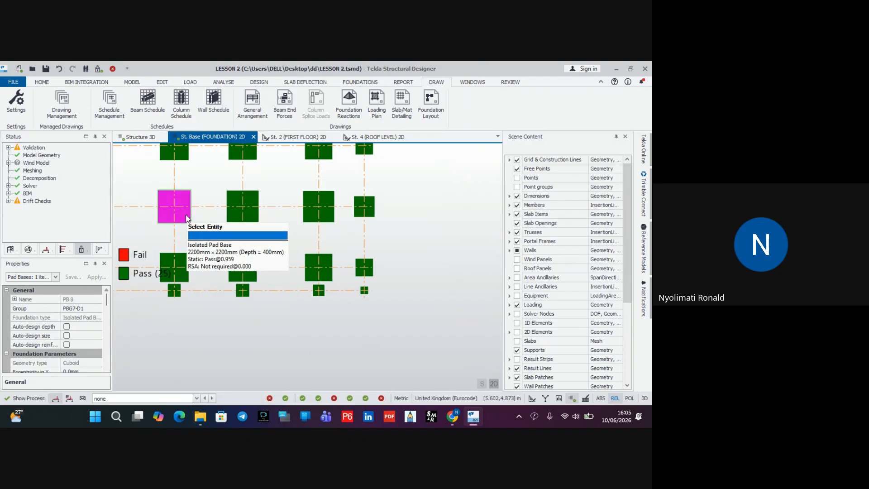
pyautogui.scroll(1, 189, 217)
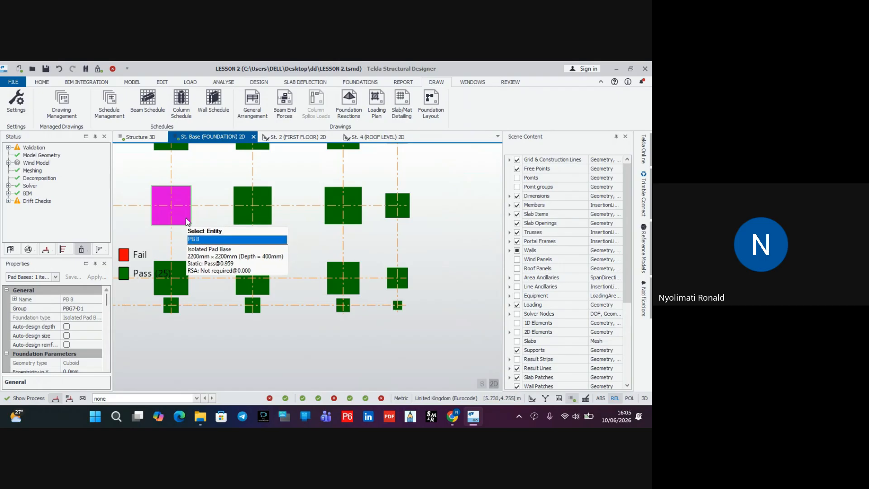
pyautogui.rightClick(193, 225)
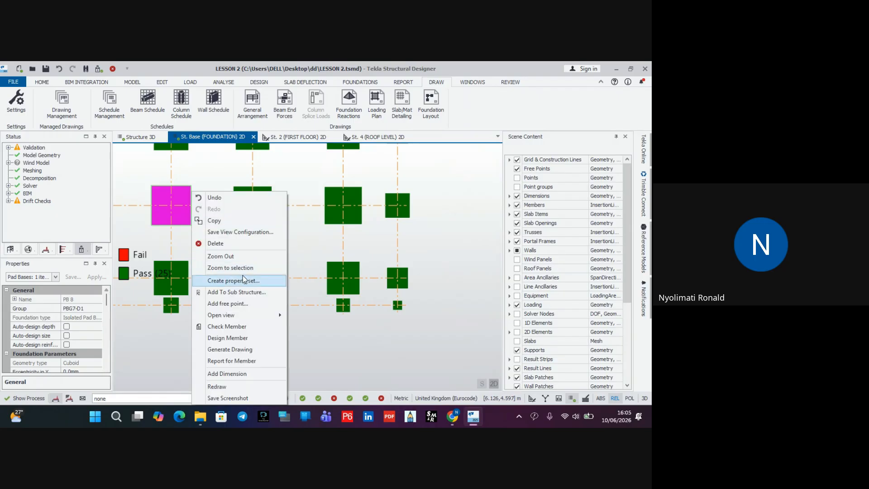
pyautogui.moveTo(242, 314)
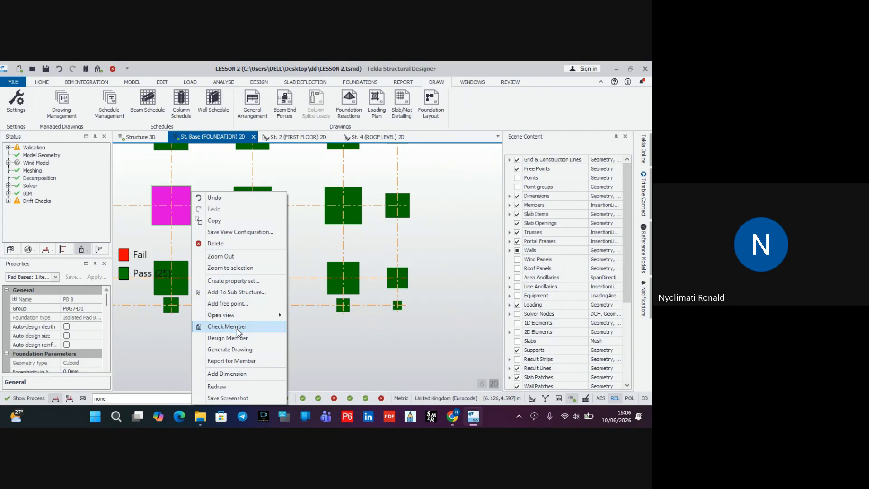
pyautogui.click(237, 361)
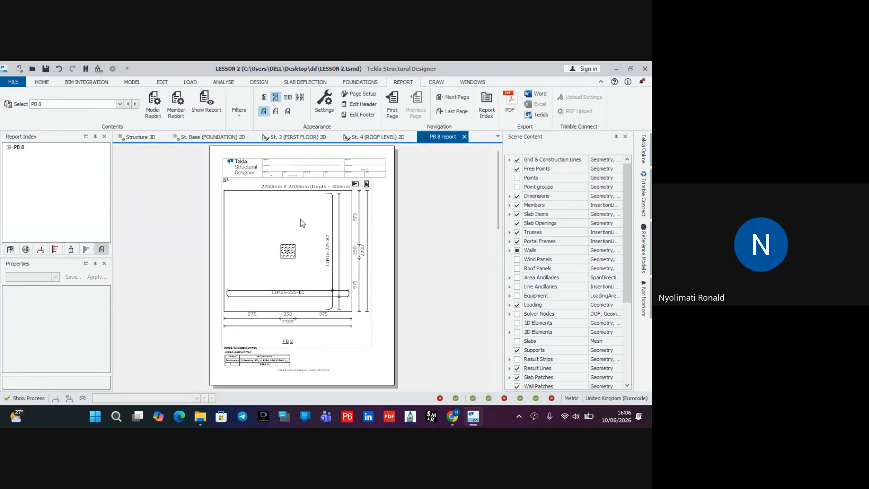
# Step: Examine the pad base plan detail in the PB 8 report, including its size, reinforcement labels and dimensions
pyautogui.scroll(5, 282, 207)
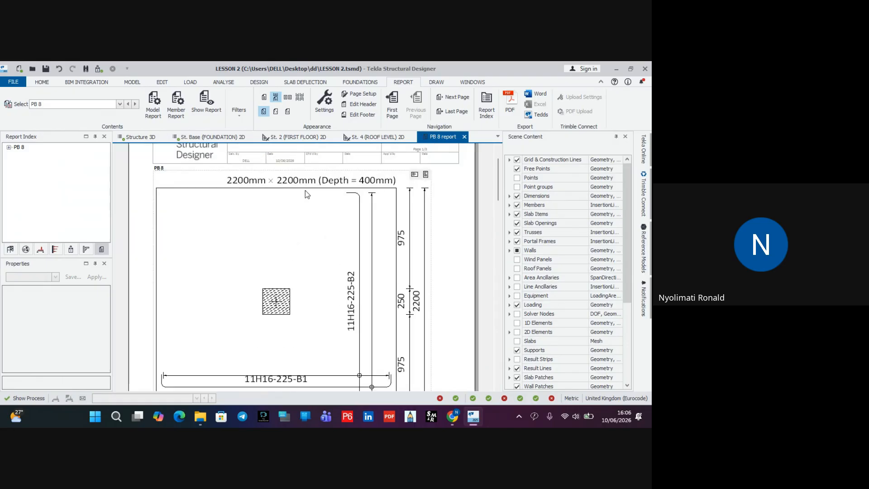
pyautogui.scroll(3, 312, 197)
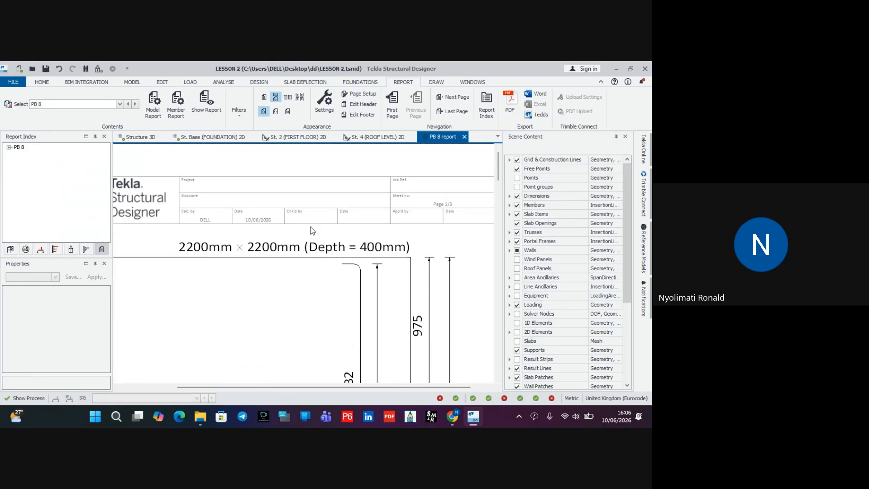
pyautogui.scroll(-7, 327, 236)
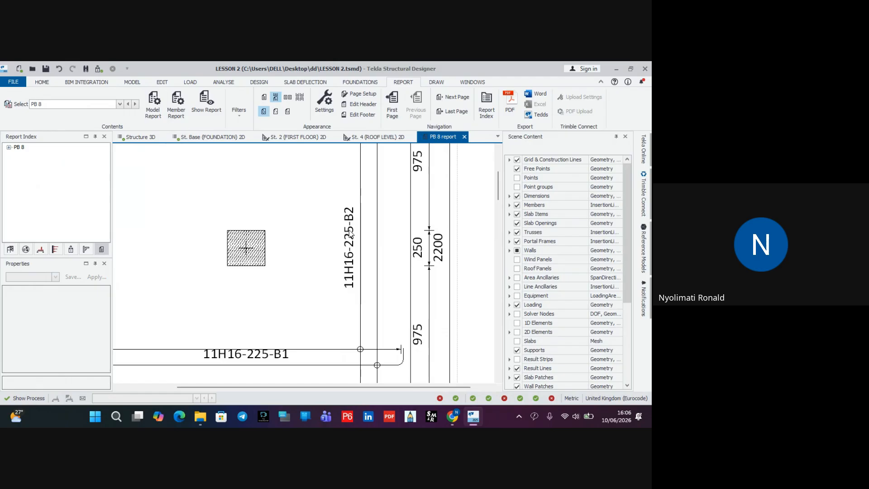
pyautogui.scroll(-1, 351, 224)
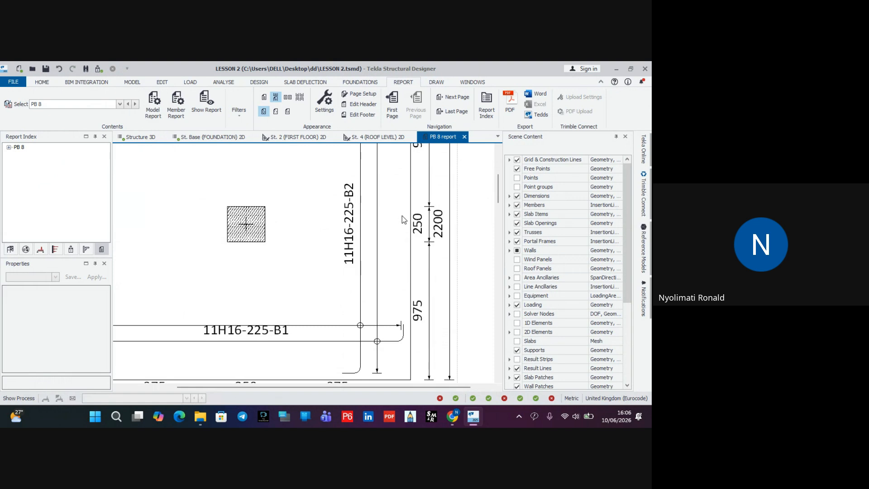
pyautogui.scroll(1, 403, 216)
pyautogui.scroll(3, 433, 268)
pyautogui.scroll(1, 433, 268)
pyautogui.scroll(-2, 429, 283)
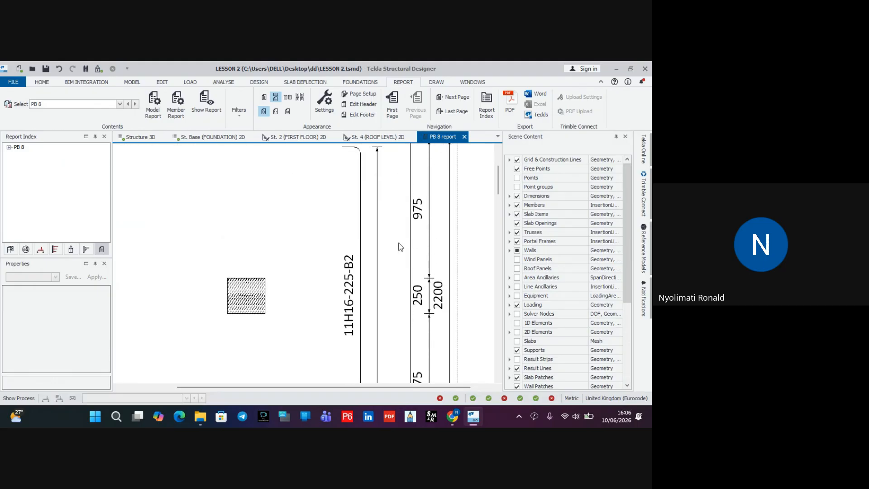
pyautogui.scroll(-3, 333, 270)
pyautogui.scroll(-2, 337, 280)
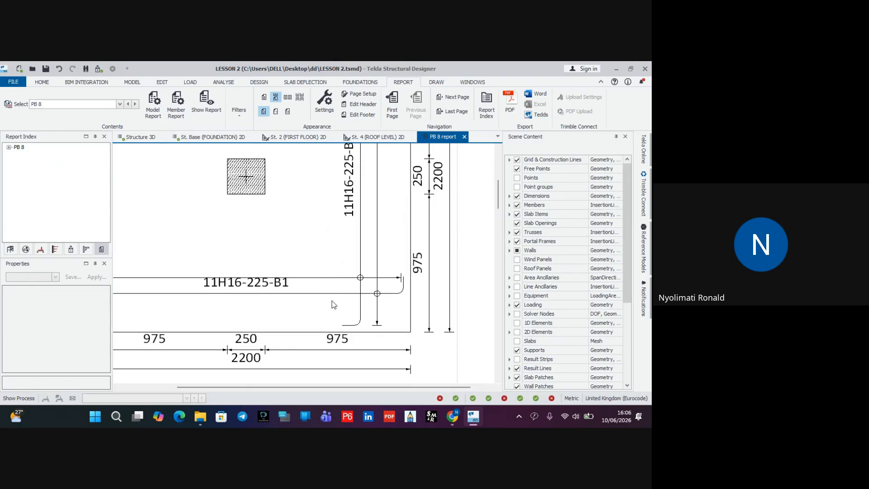
# Step: Read the applied loads summary, added loads and foundation details in the PB 8 report
pyautogui.keyDown('ctrl'); pyautogui.scroll(-3, 332, 301); pyautogui.keyUp('ctrl')
pyautogui.scroll(-1, 315, 334)
pyautogui.scroll(-1, 290, 338)
pyautogui.moveTo(204, 345)
pyautogui.scroll(-3, 208, 335)
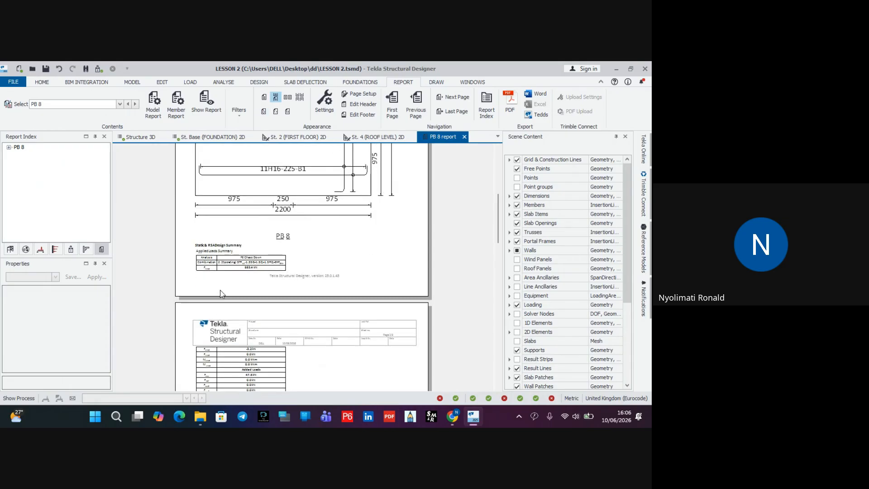
pyautogui.keyDown('ctrl'); pyautogui.scroll(3, 217, 271); pyautogui.keyUp('ctrl')
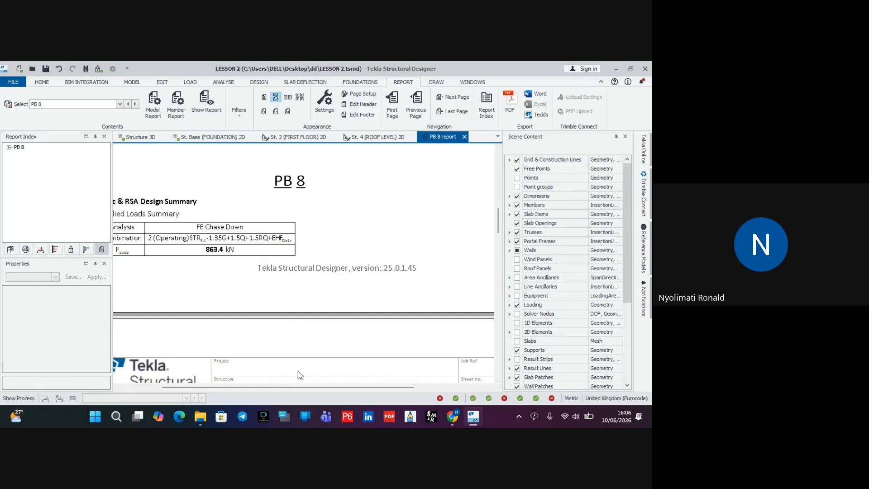
pyautogui.moveTo(308, 388); pyautogui.dragTo(271, 387)
pyautogui.moveTo(210, 228)
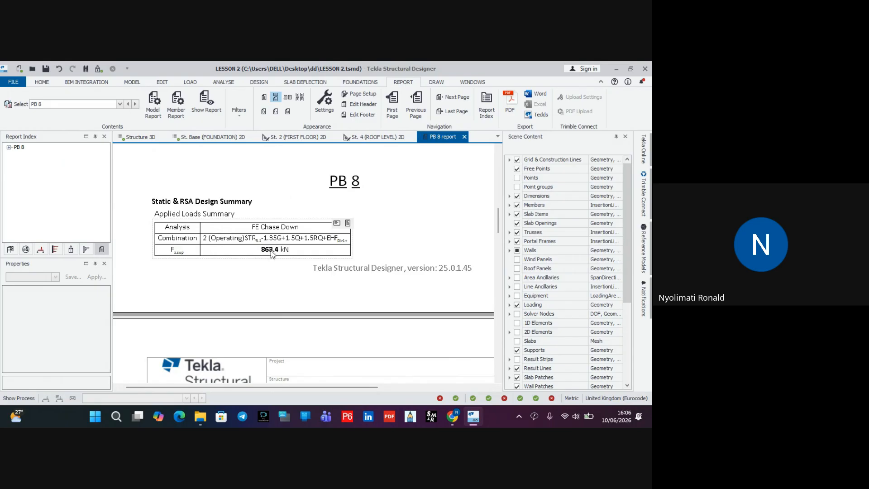
pyautogui.scroll(-1, 271, 251)
pyautogui.scroll(-2, 273, 235)
pyautogui.scroll(-5, 273, 240)
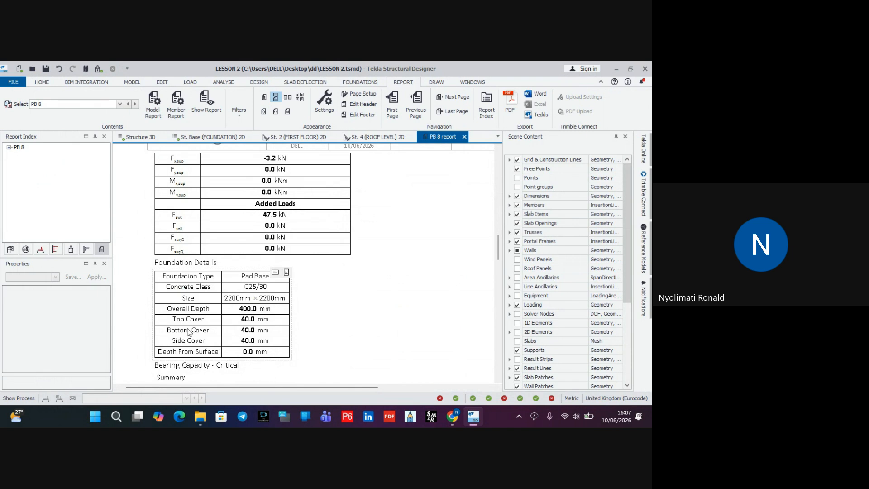
# Step: Review the bearing, bending, shear and punching shear capacity checks in the PB 8 report
pyautogui.scroll(-3, 219, 346)
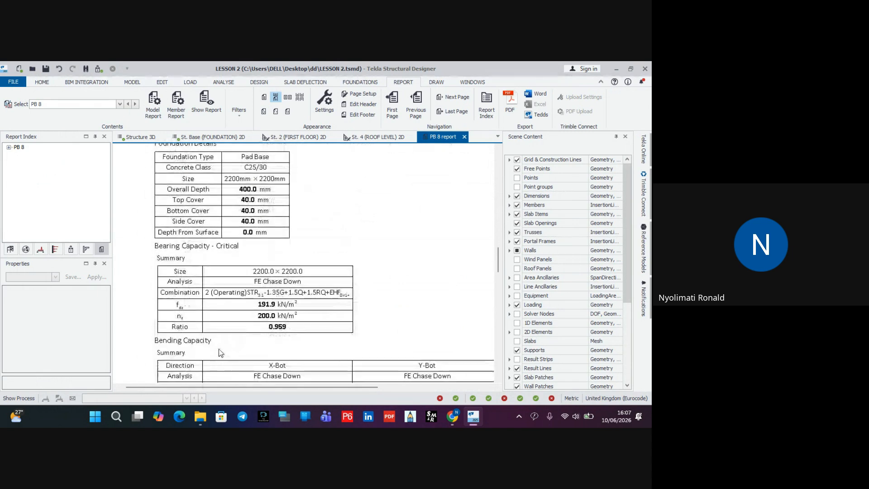
pyautogui.scroll(-3, 174, 275)
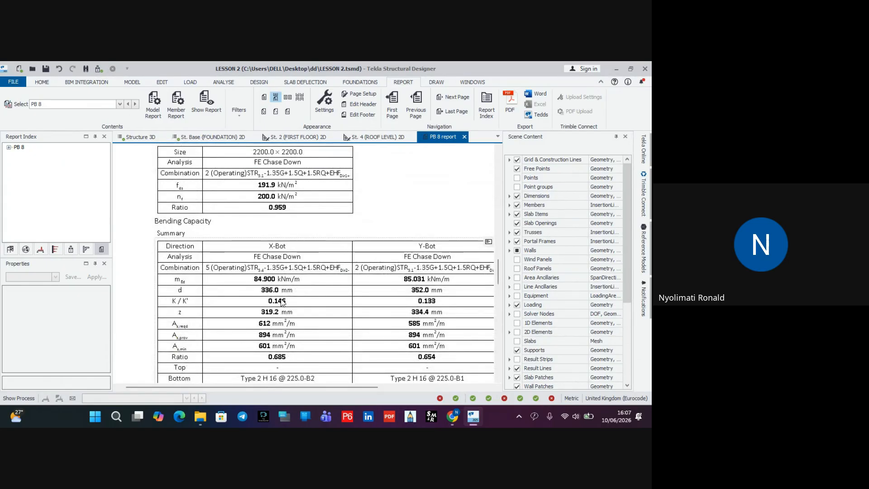
pyautogui.scroll(-7, 271, 308)
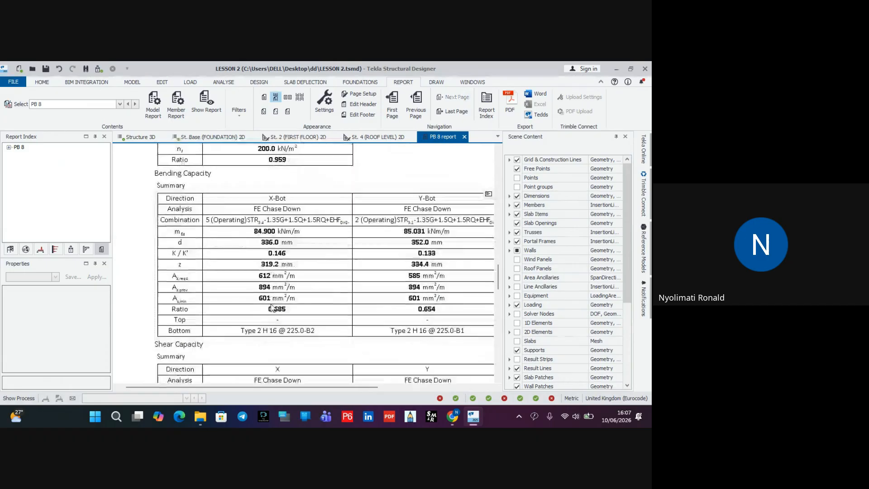
pyautogui.scroll(-8, 277, 313)
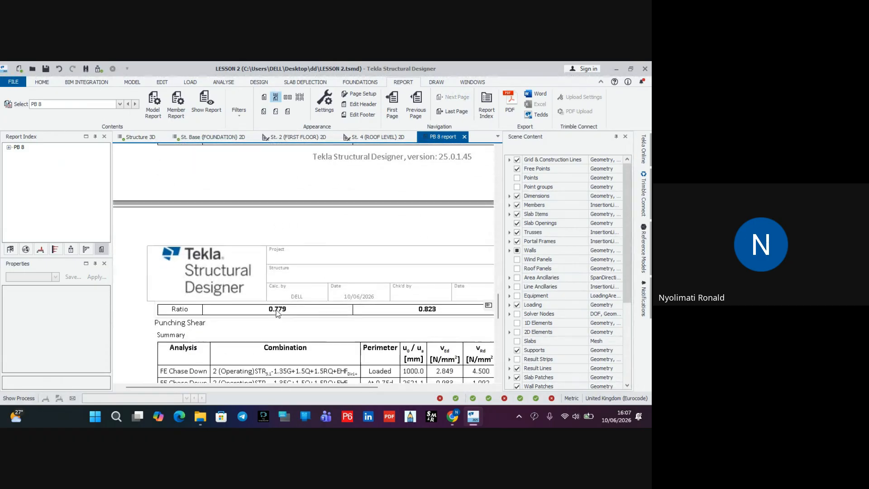
pyautogui.scroll(-5, 278, 310)
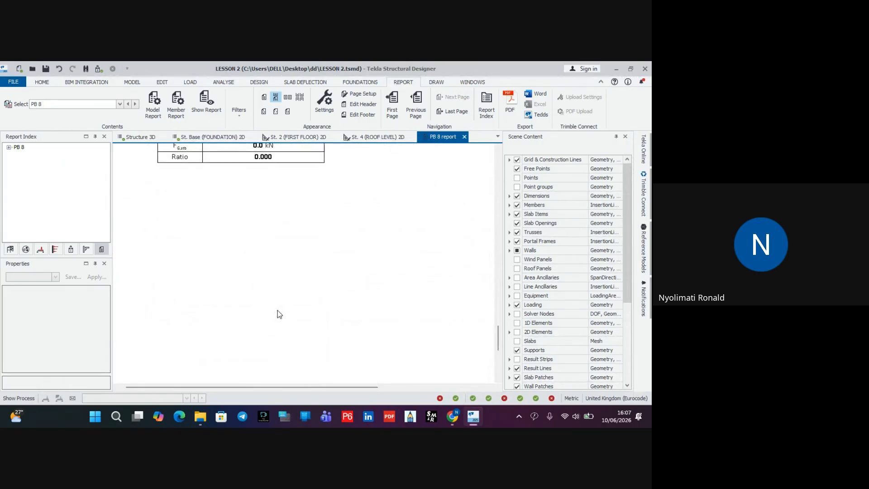
pyautogui.scroll(2, 277, 303)
pyautogui.scroll(5, 279, 300)
pyautogui.scroll(8, 279, 292)
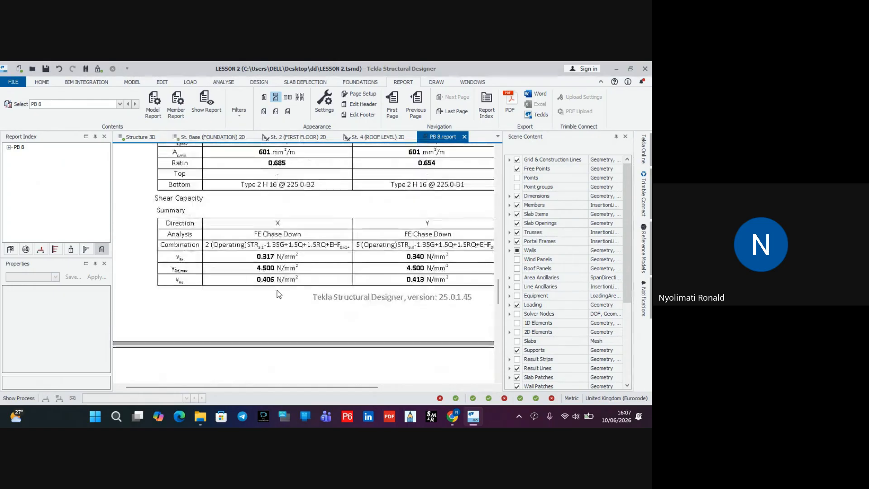
pyautogui.scroll(6, 288, 281)
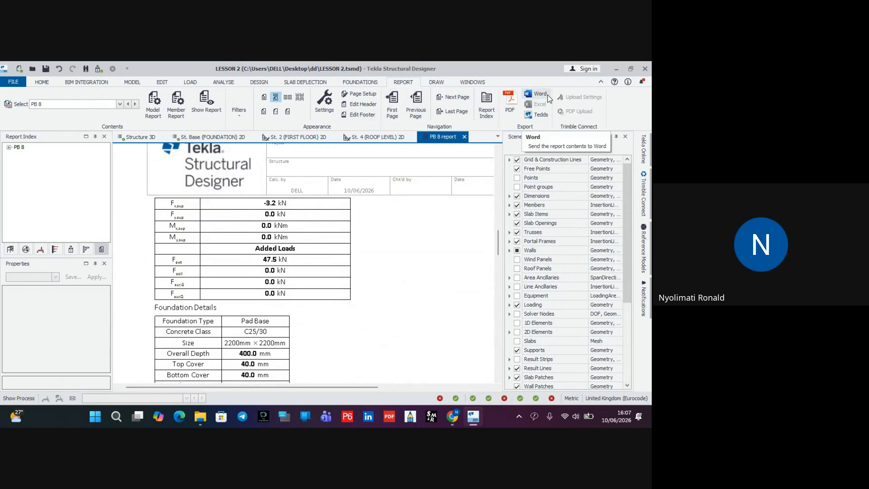
# Step: Export the PB 8 report to a Word document and look through its detail drawing and design tables
pyautogui.click(536, 116)
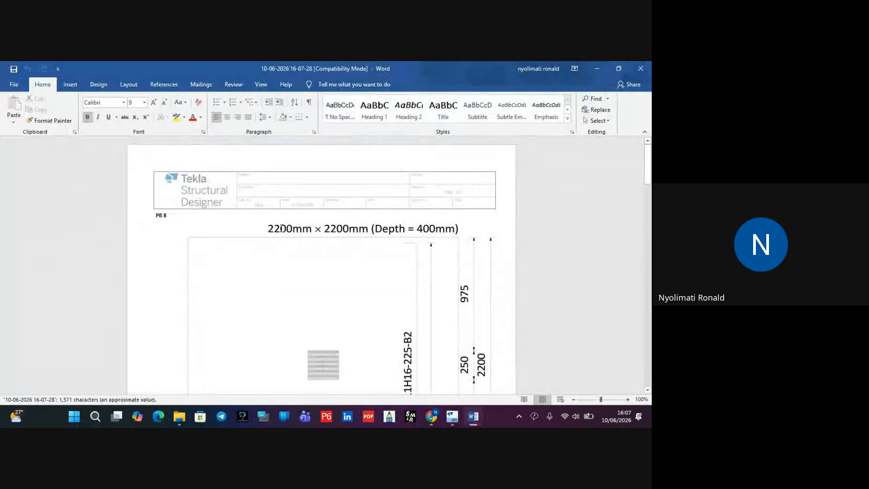
pyautogui.scroll(-15, 282, 230)
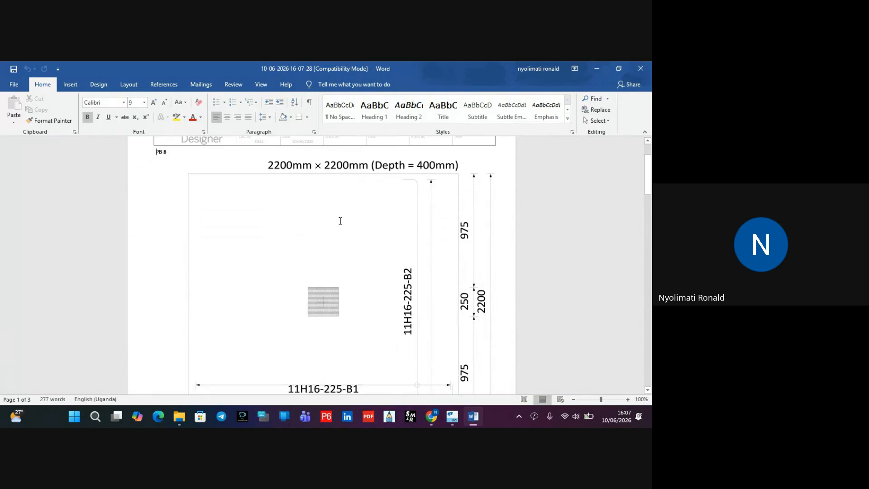
pyautogui.scroll(-20, 336, 230)
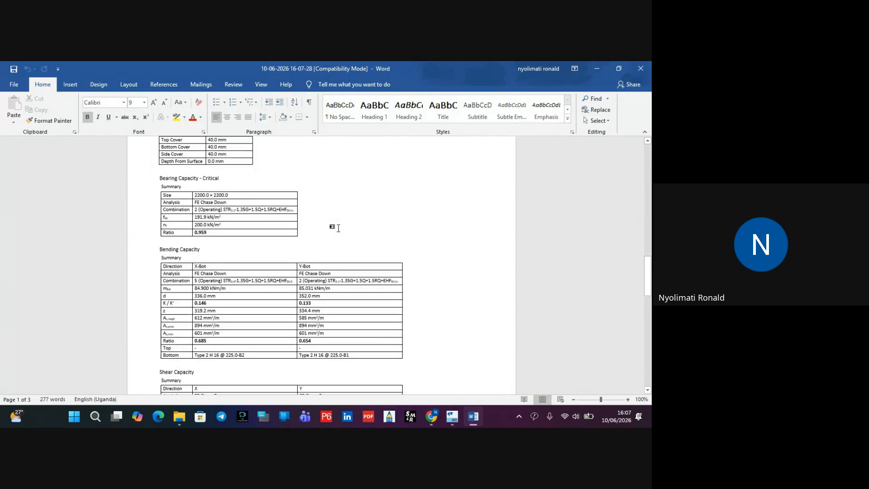
pyautogui.scroll(20, 337, 229)
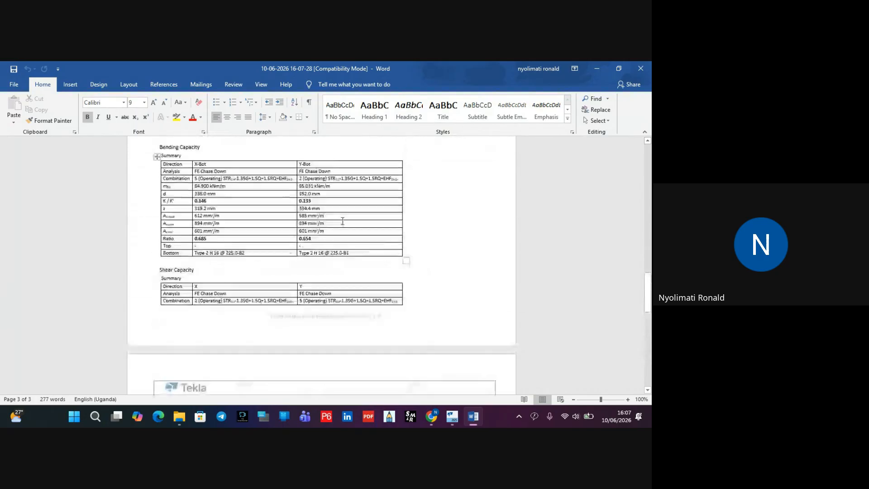
pyautogui.scroll(12, 340, 223)
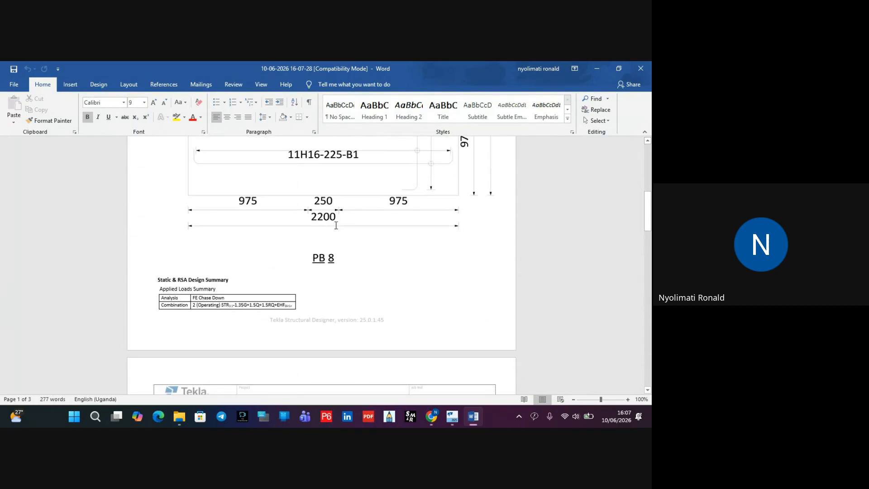
pyautogui.click(338, 225)
pyautogui.scroll(3, 331, 216)
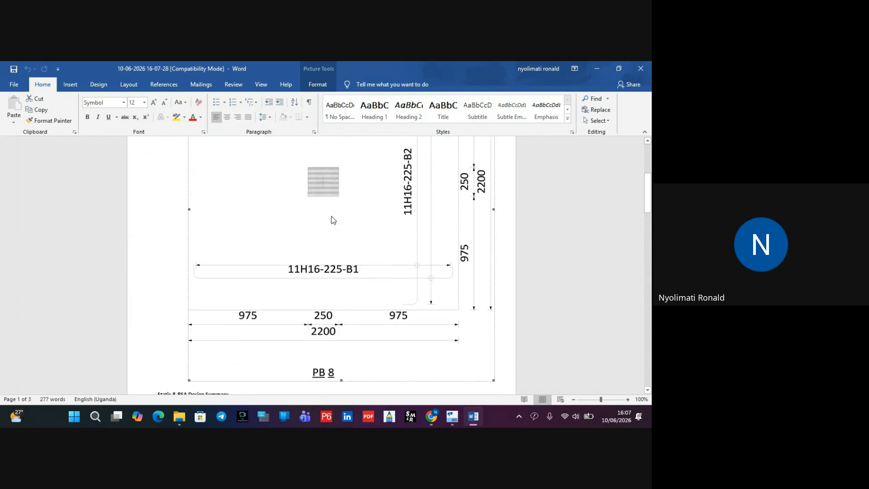
# Step: Shrink the PB 8 pad base detail picture in the Word document to about half its width, keeping its proportions
pyautogui.scroll(-3, 331, 216)
pyautogui.scroll(-2, 335, 230)
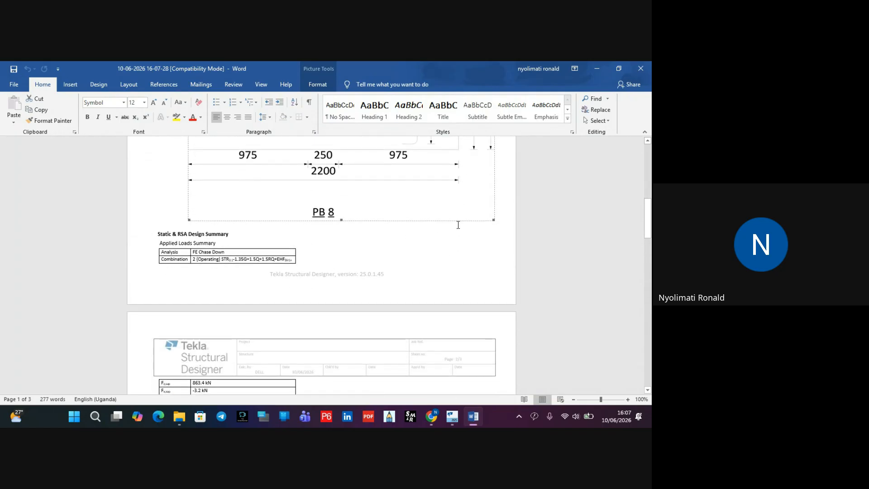
pyautogui.moveTo(493, 219); pyautogui.dragTo(380, 198)
pyautogui.scroll(3, 382, 201)
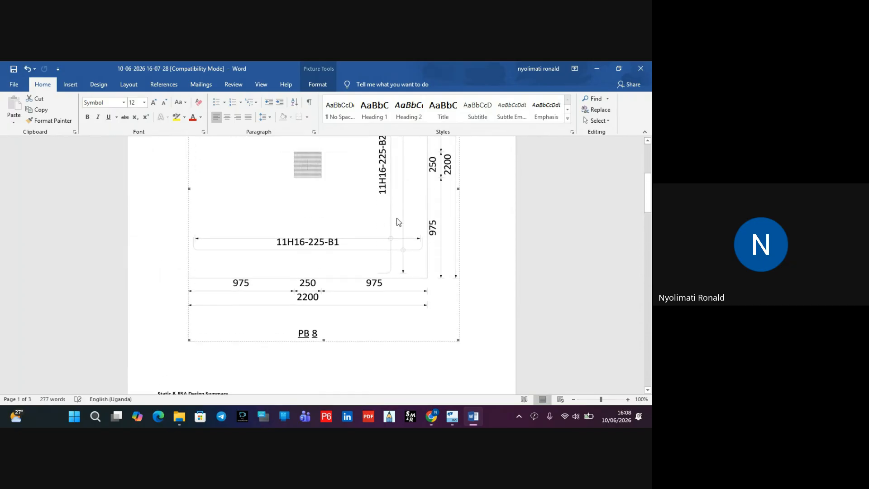
pyautogui.click(458, 339)
pyautogui.click(423, 299)
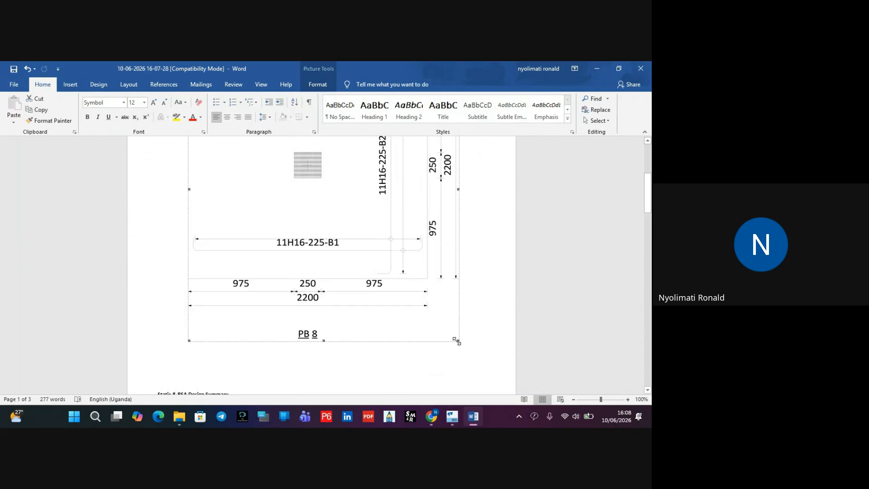
pyautogui.moveTo(446, 335); pyautogui.dragTo(323, 219)
pyautogui.scroll(4, 322, 219)
pyautogui.scroll(2, 321, 221)
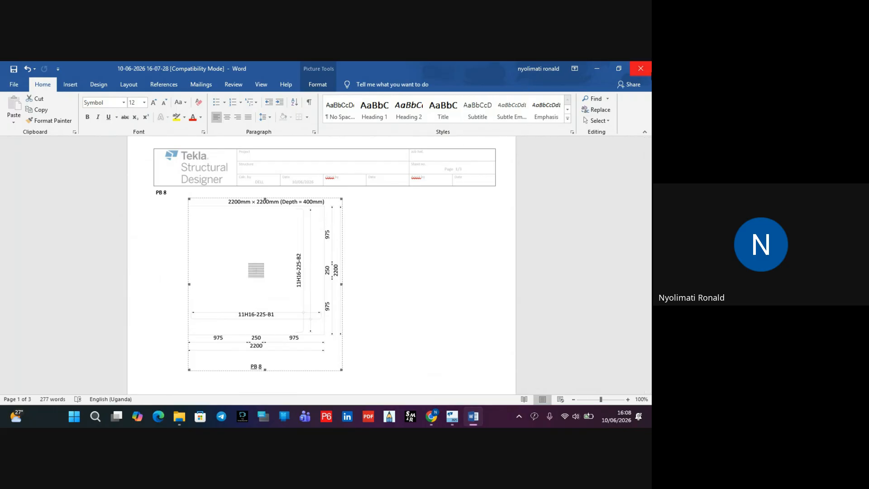
# Step: Close the exported Word document without saving and return to the 3D structure view in Tekla Structural Designer
pyautogui.click(643, 68)
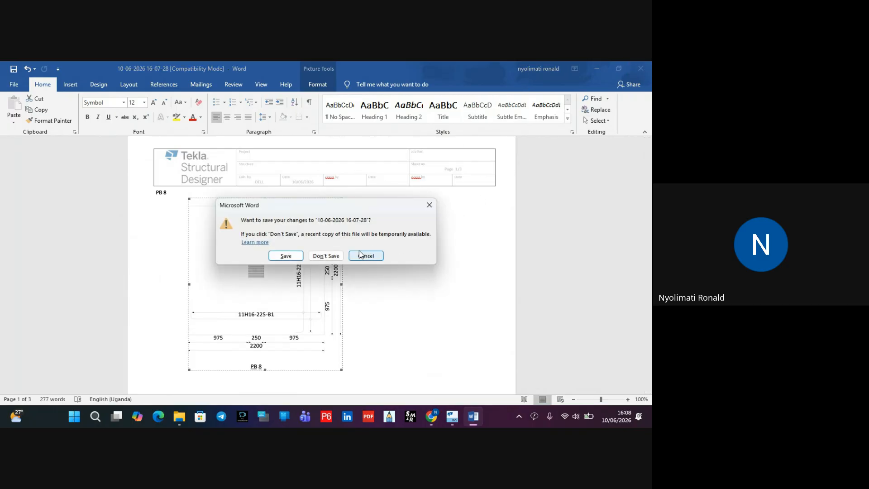
pyautogui.click(331, 256)
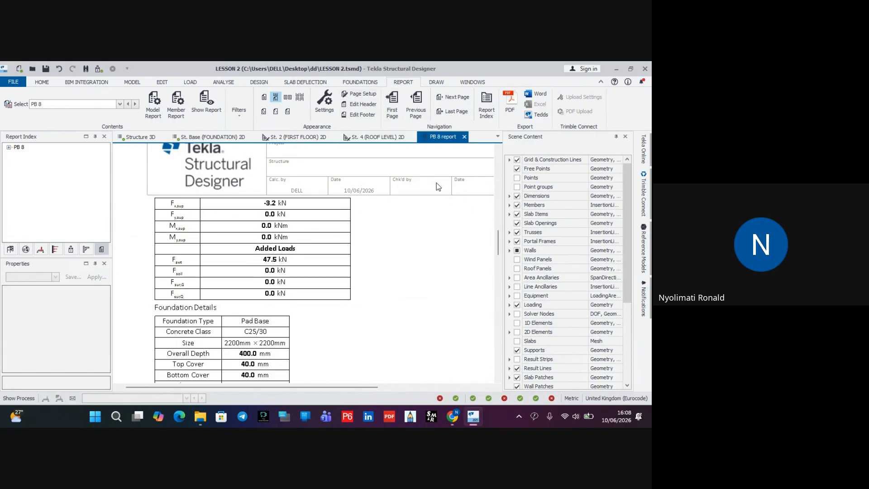
pyautogui.scroll(3, 416, 181)
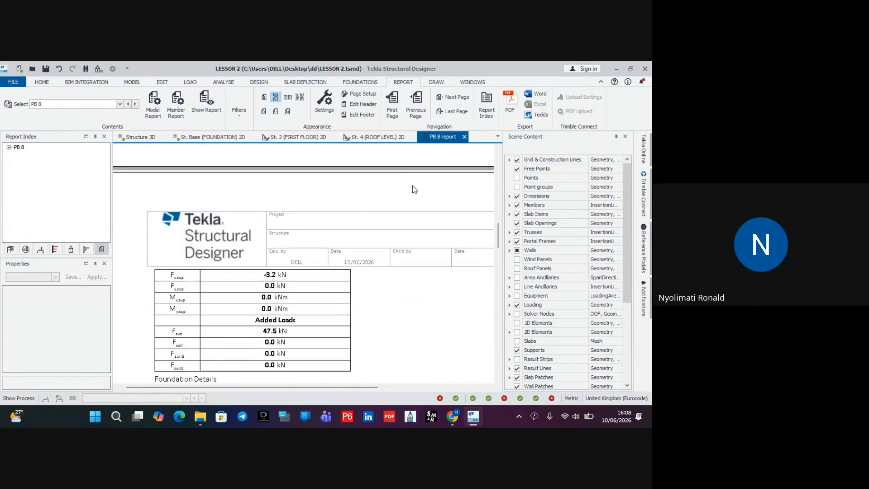
pyautogui.click(132, 136)
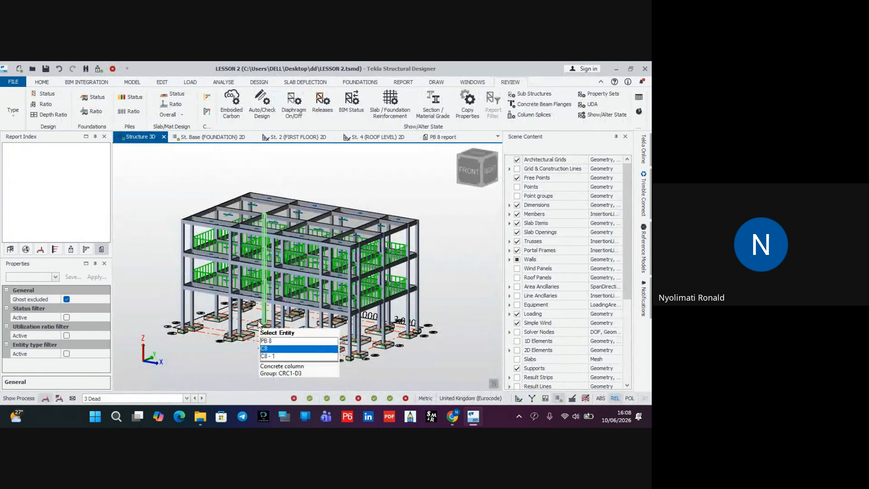
# Step: Add a managed drawing of the Isolated Foundation Detail variant
pyautogui.click(435, 82)
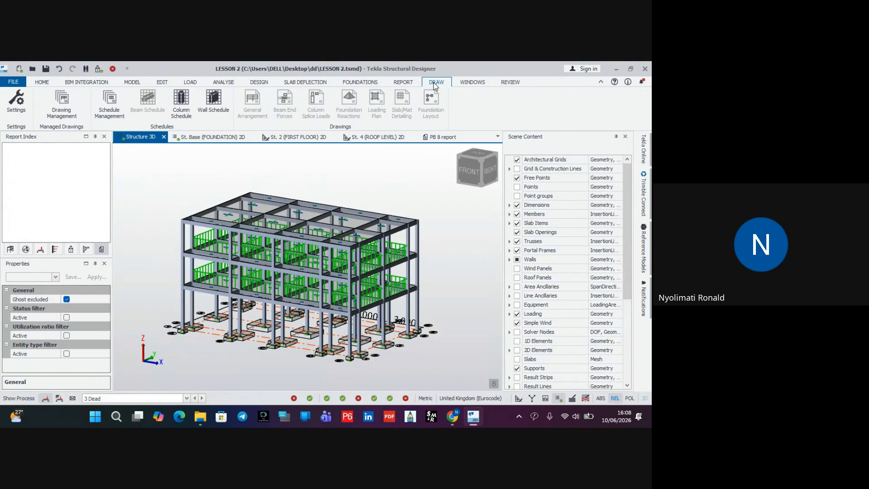
pyautogui.moveTo(206, 195); pyautogui.dragTo(222, 218, button='right')
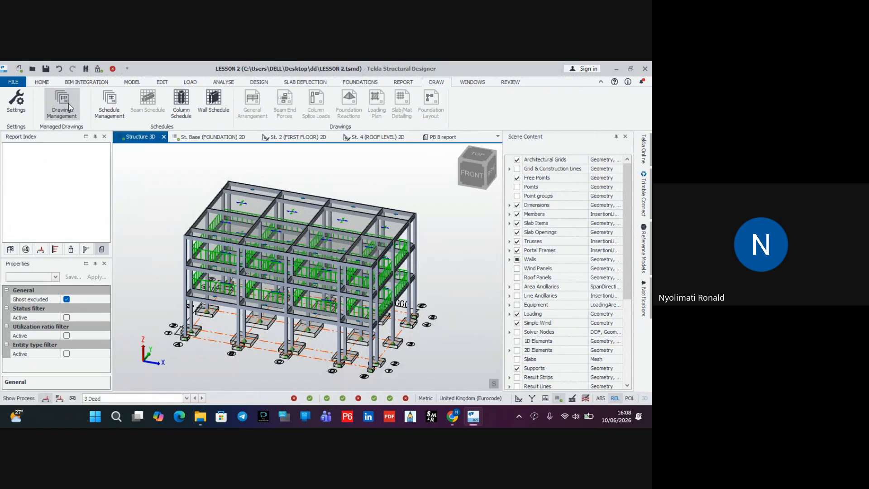
pyautogui.click(69, 105)
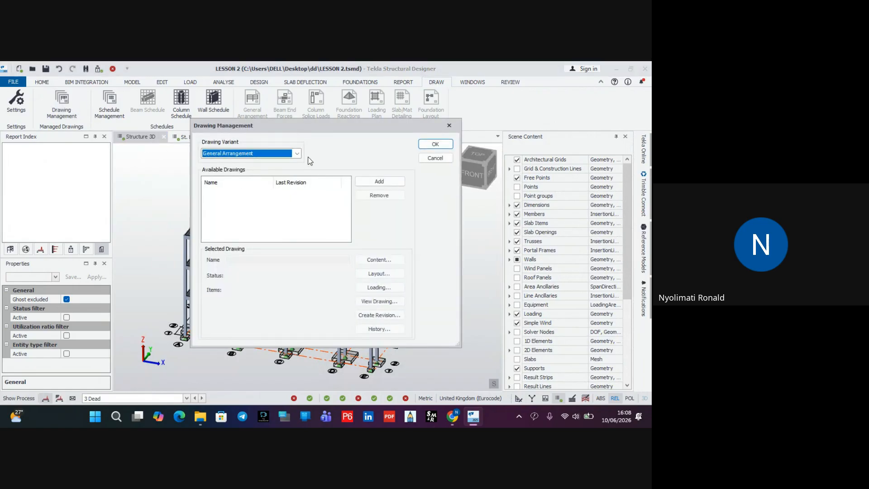
pyautogui.click(298, 154)
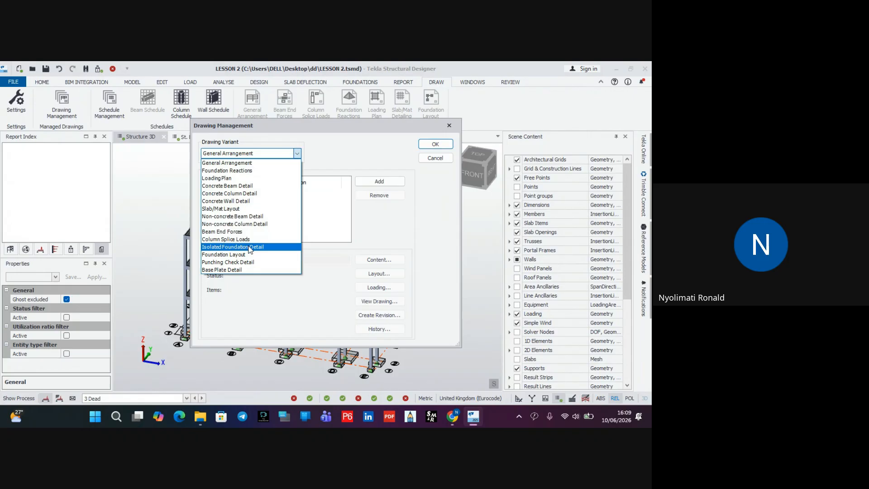
pyautogui.click(239, 247)
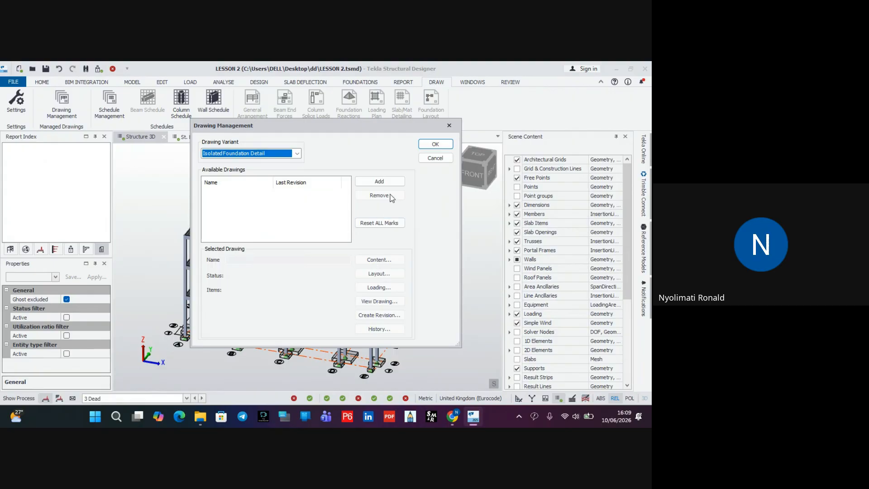
pyautogui.click(380, 181)
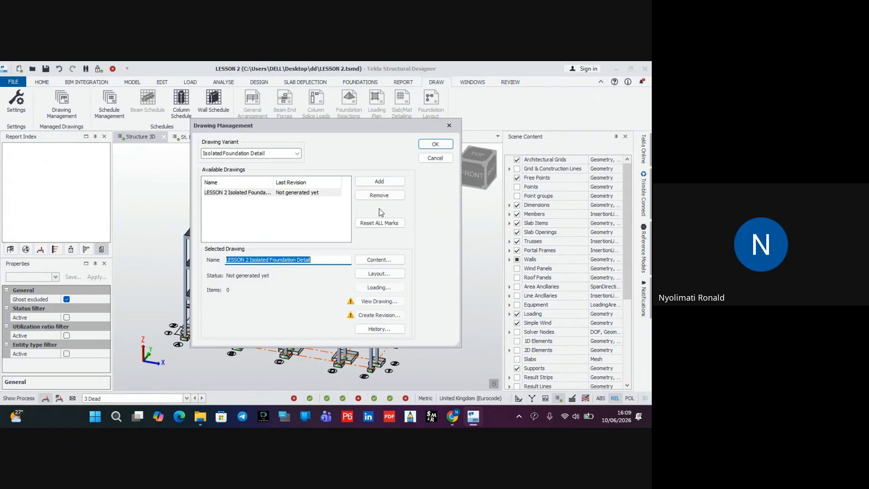
# Step: Assign all pad bases of the St. Base (FOUNDATION) level to the isolated foundation detail drawing
pyautogui.click(379, 260)
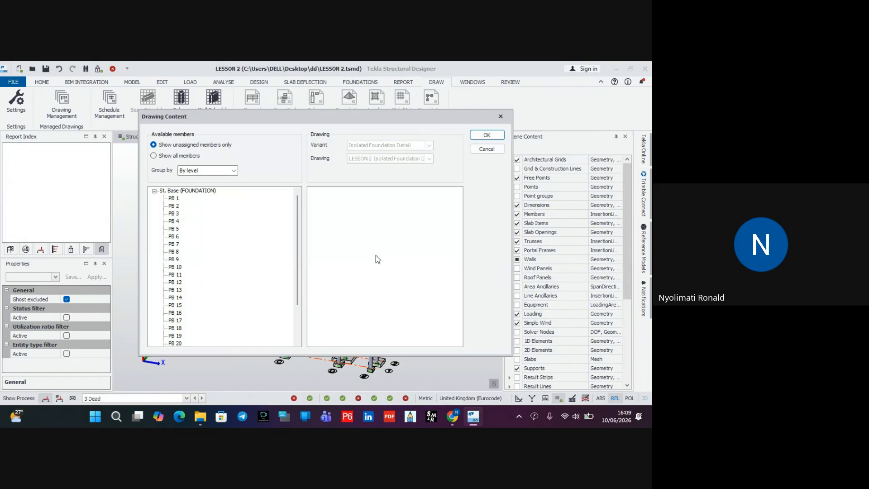
pyautogui.click(483, 136)
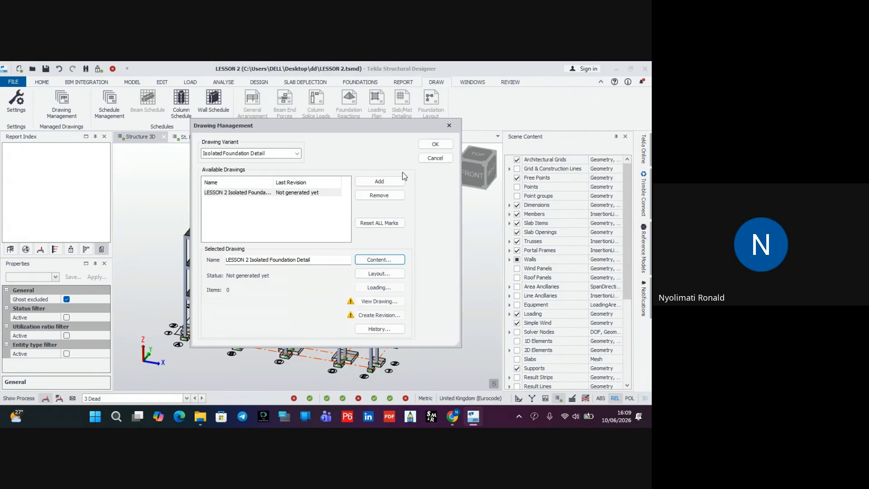
pyautogui.click(298, 154)
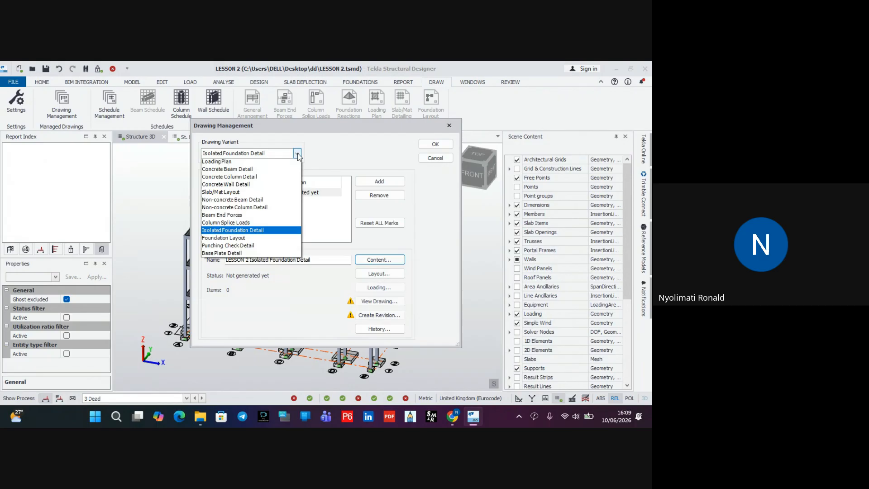
pyautogui.click(345, 143)
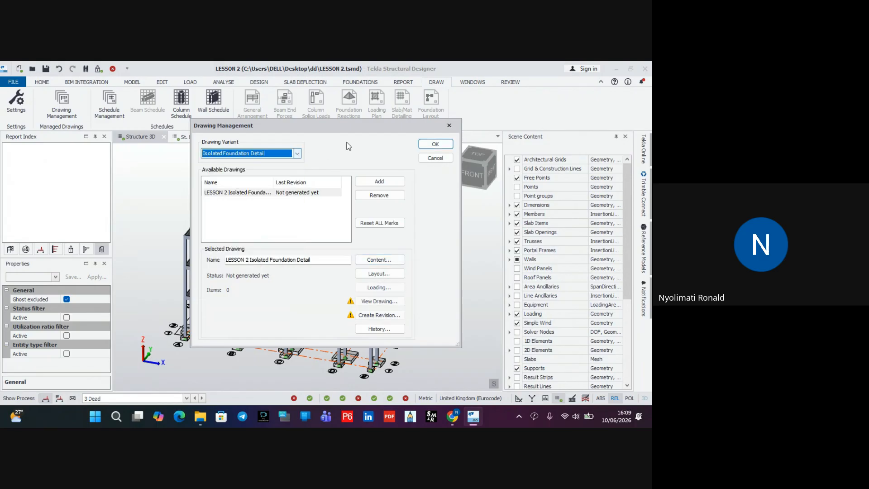
pyautogui.click(336, 195)
pyautogui.click(379, 260)
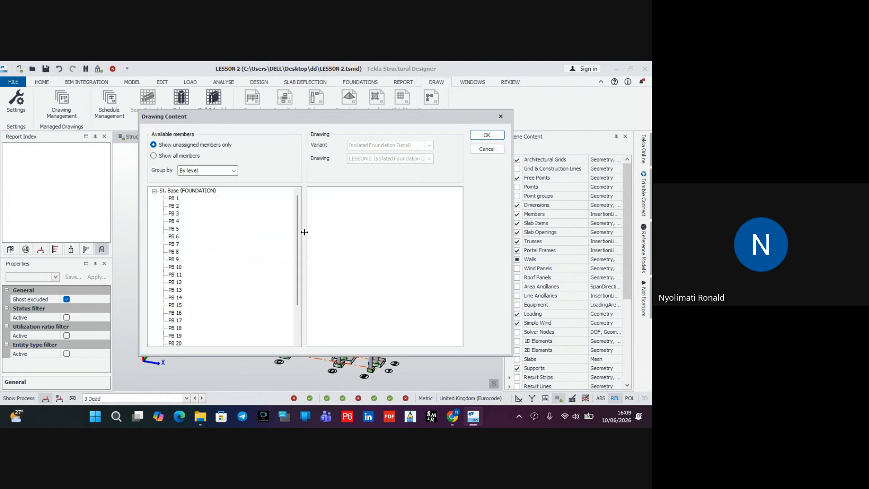
pyautogui.moveTo(162, 194); pyautogui.dragTo(355, 222)
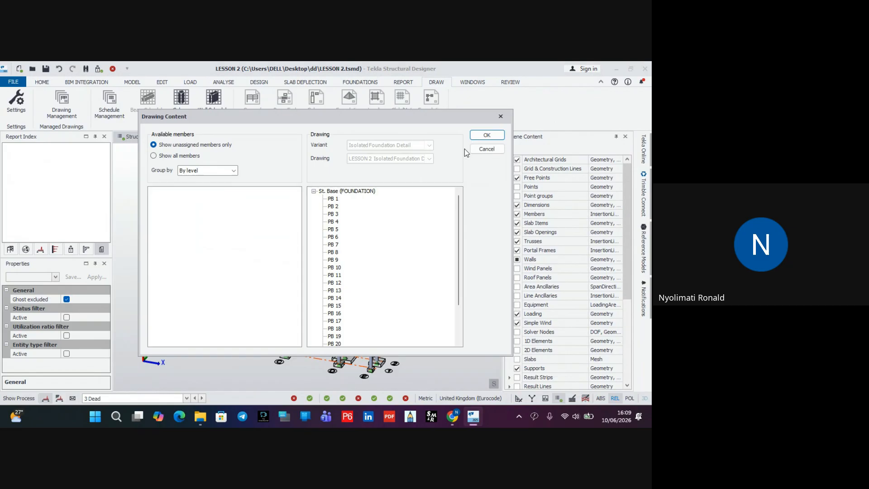
pyautogui.click(487, 135)
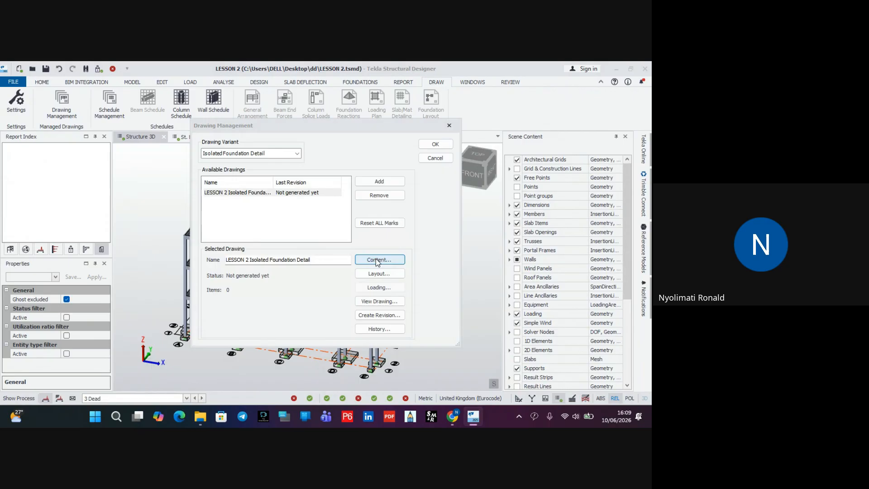
# Step: Try to generate and view the isolated foundation detail drawing as a DXF at 1:25 scale with the automatic file name
pyautogui.click(376, 259)
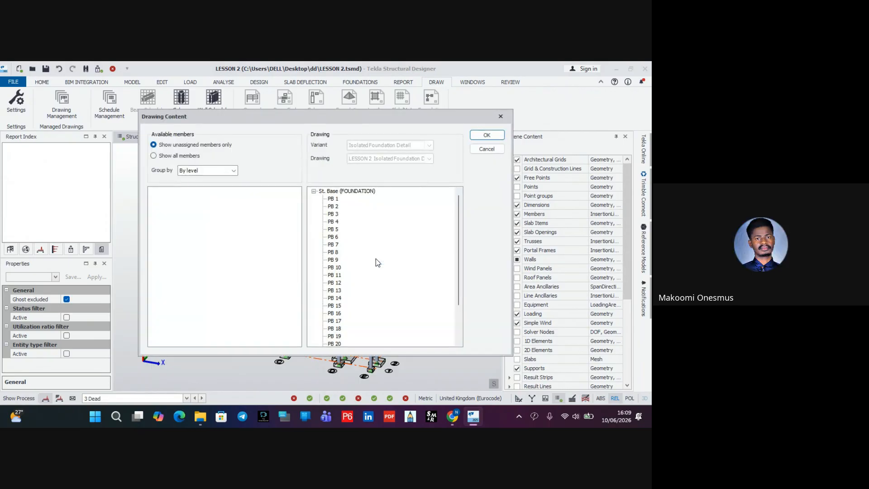
pyautogui.click(486, 135)
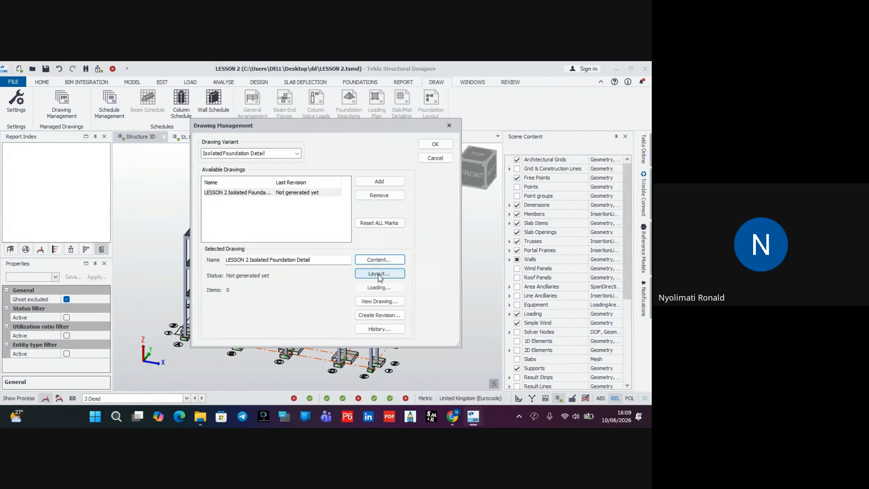
pyautogui.click(380, 301)
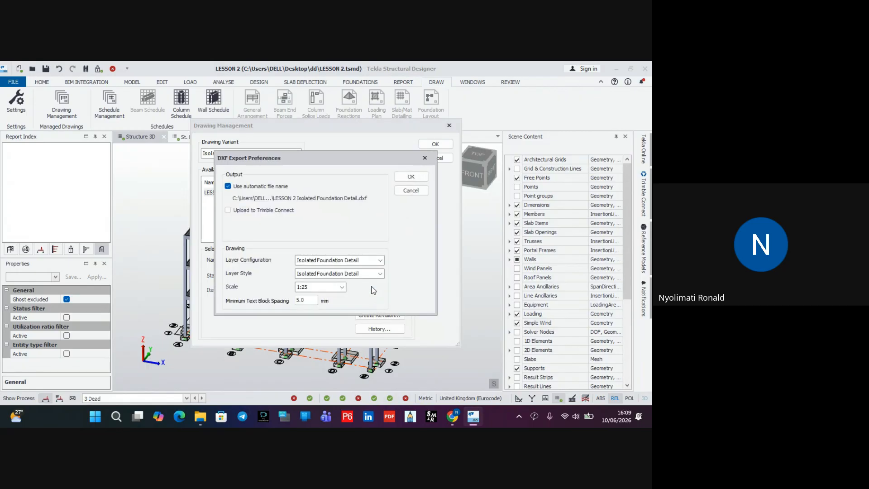
pyautogui.click(411, 176)
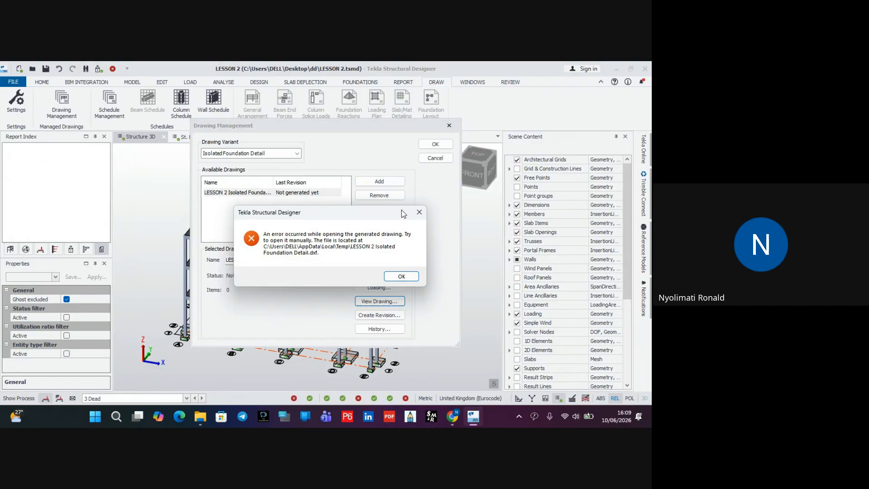
pyautogui.click(409, 277)
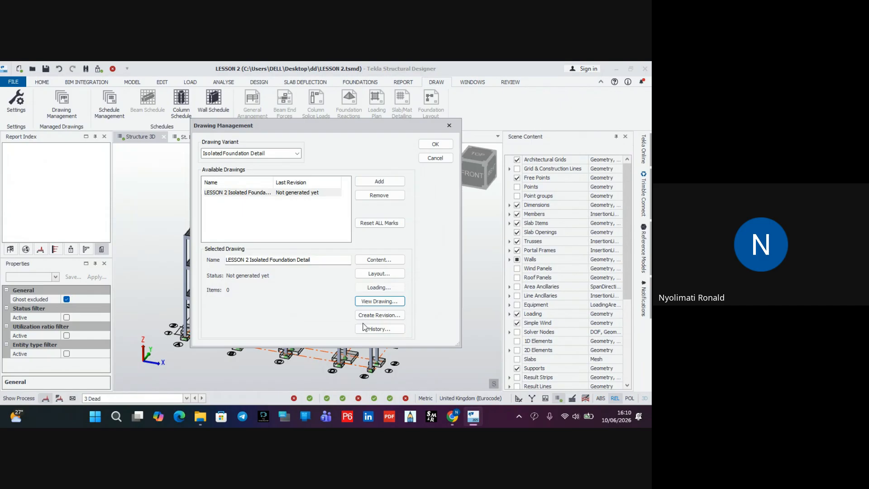
# Step: Check the foundation drawing's revision settings and its assigned pad bases without creating a revision, and close the drawing management dialog
pyautogui.click(365, 316)
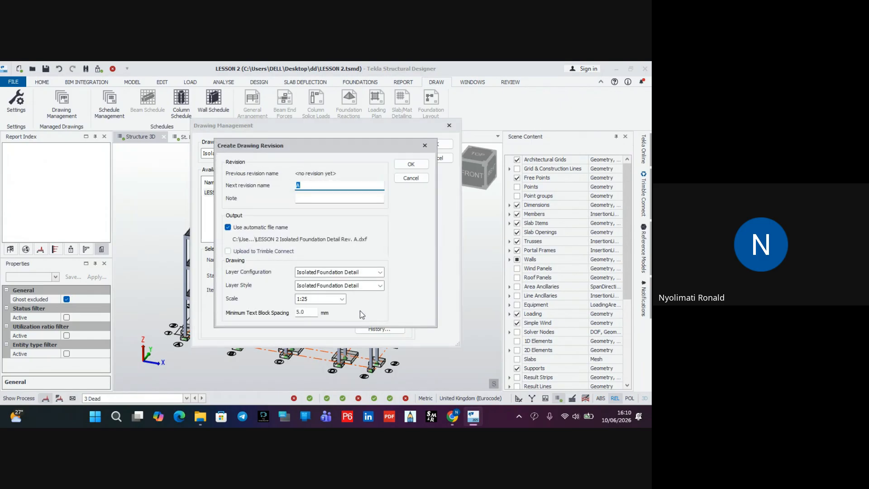
pyautogui.click(425, 145)
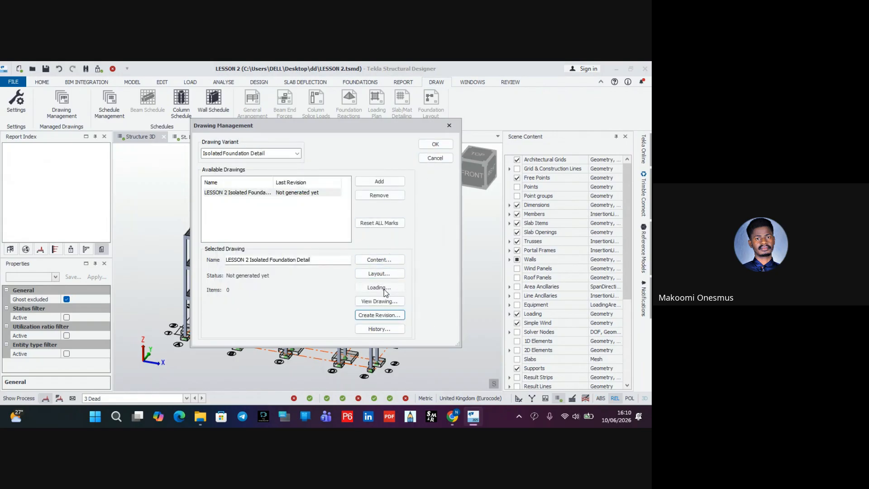
pyautogui.click(374, 261)
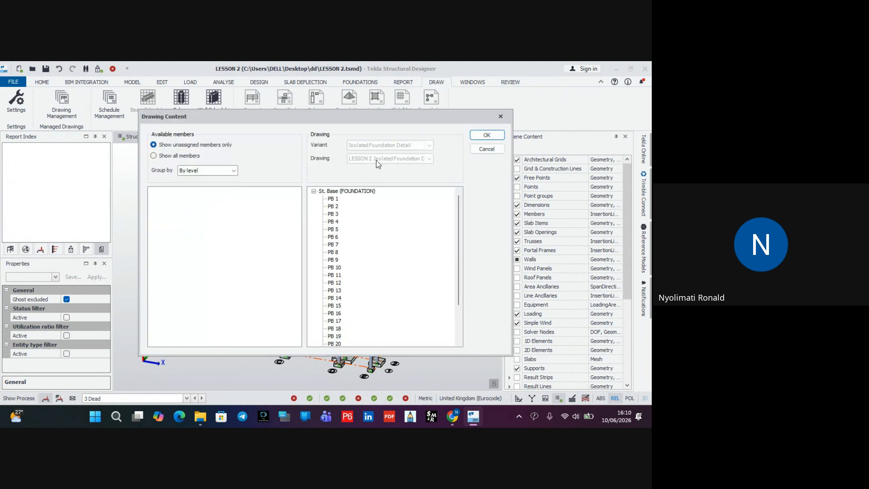
pyautogui.click(483, 136)
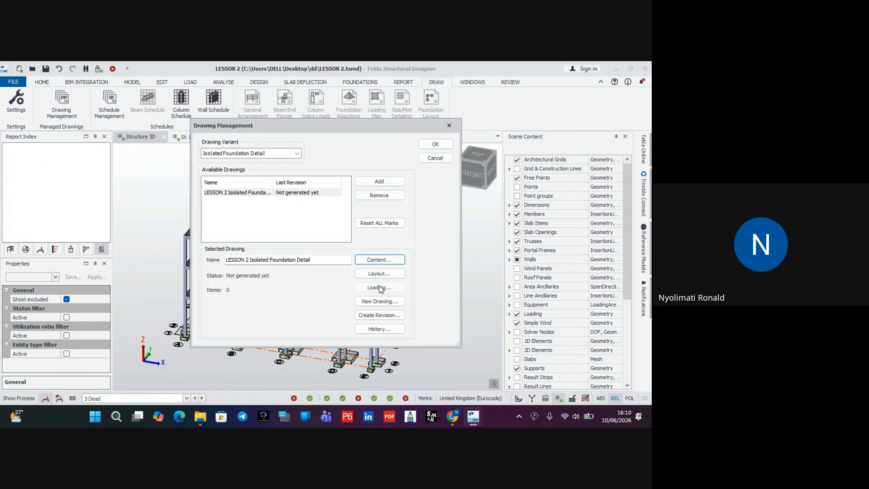
pyautogui.click(450, 126)
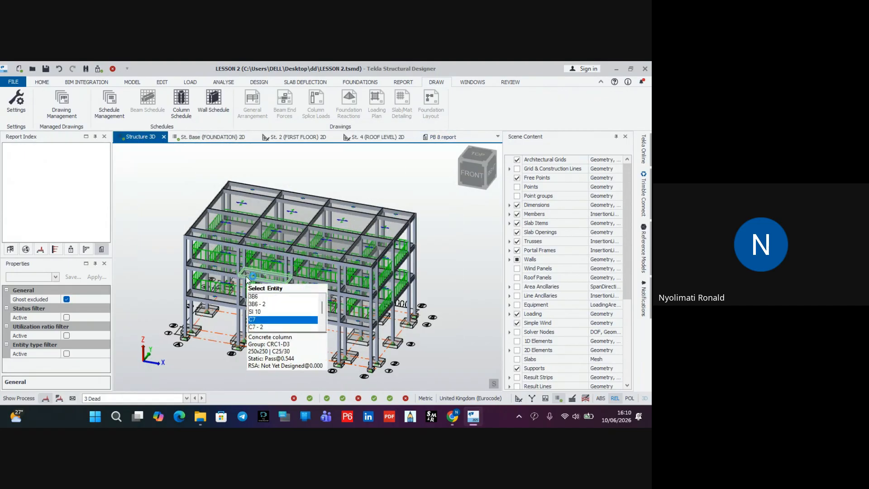
pyautogui.scroll(-5, 256, 280)
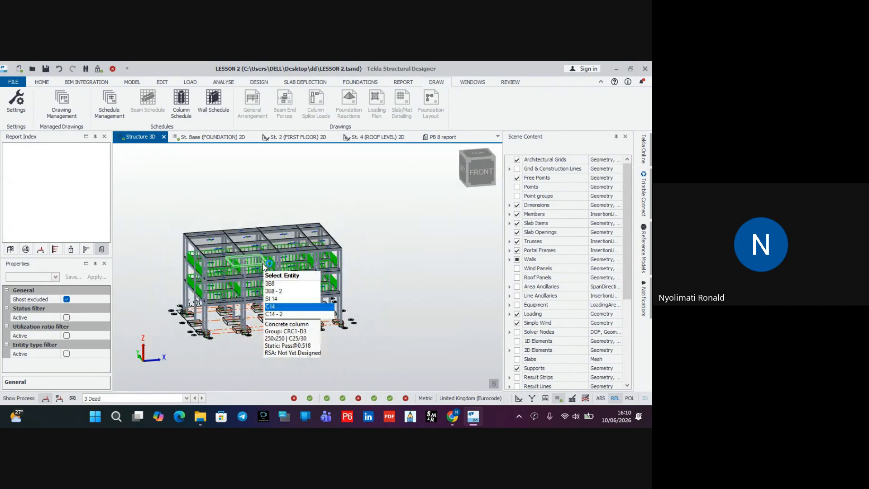
pyautogui.moveTo(199, 258); pyautogui.dragTo(343, 270, button='middle')
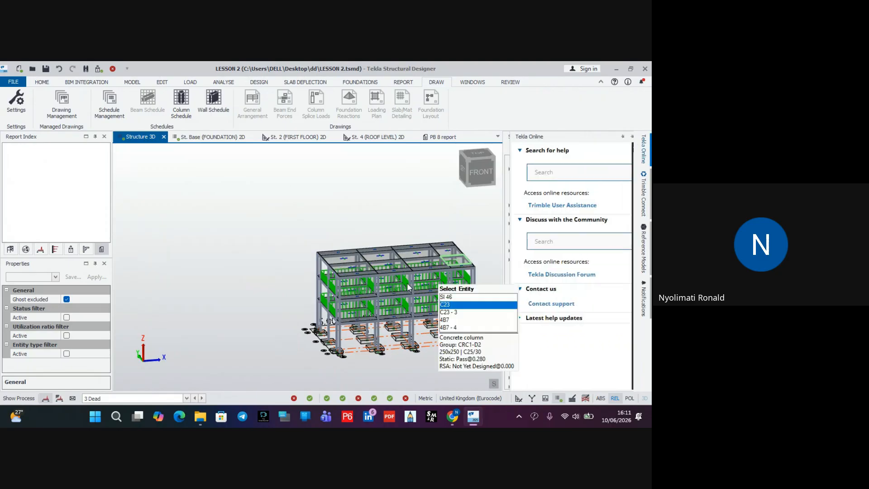
pyautogui.moveTo(372, 194); pyautogui.dragTo(318, 156, button='middle')
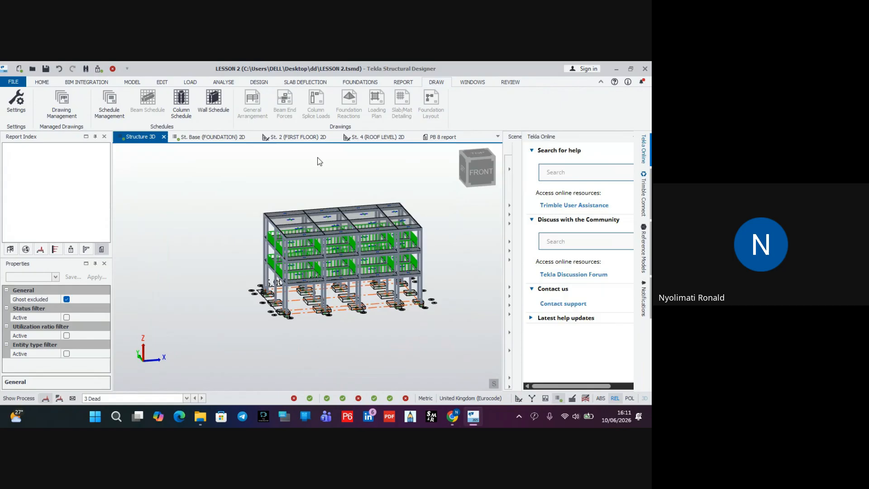
pyautogui.scroll(3, 375, 300)
pyautogui.scroll(-4, 346, 284)
pyautogui.moveTo(409, 262); pyautogui.dragTo(172, 277, button='right')
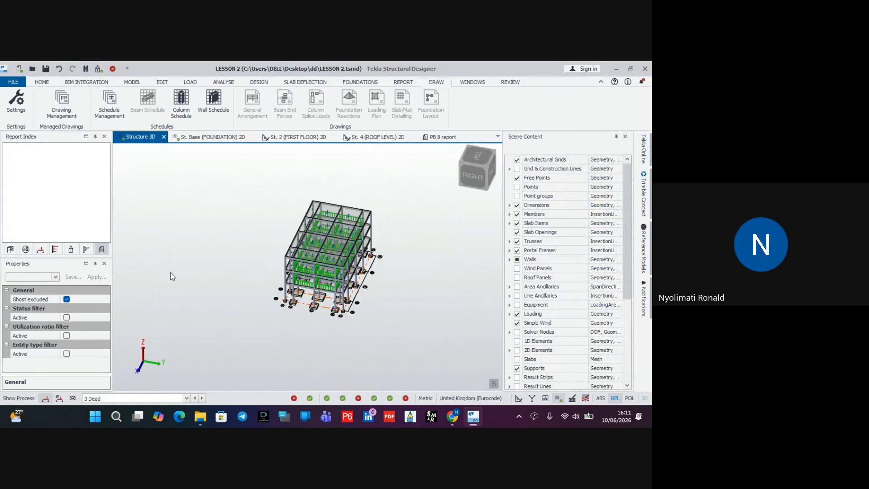
pyautogui.click(189, 101)
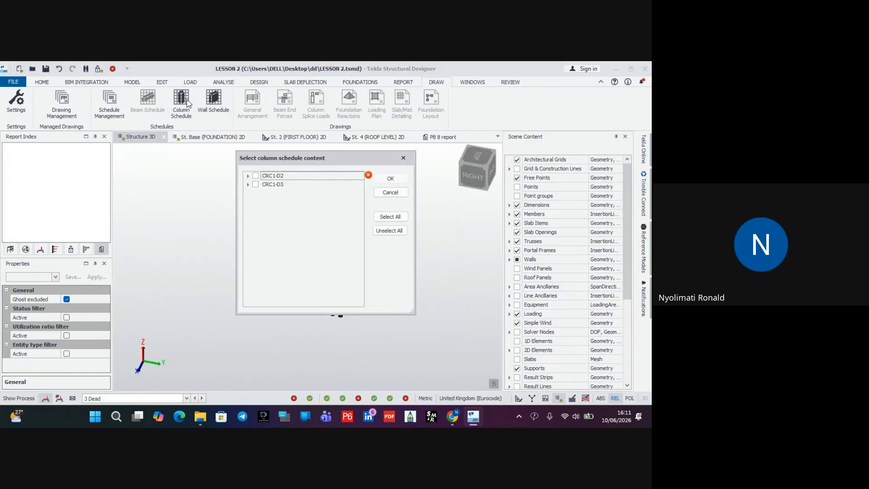
pyautogui.click(407, 159)
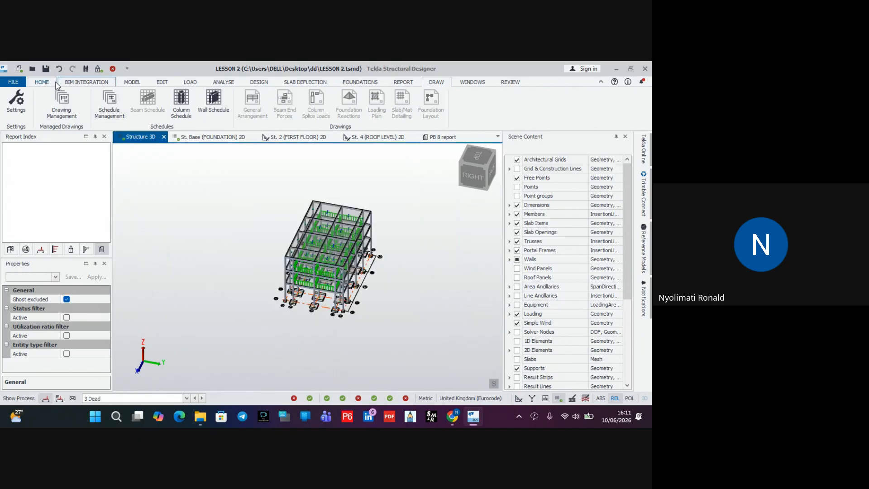
pyautogui.click(44, 85)
pyautogui.click(86, 82)
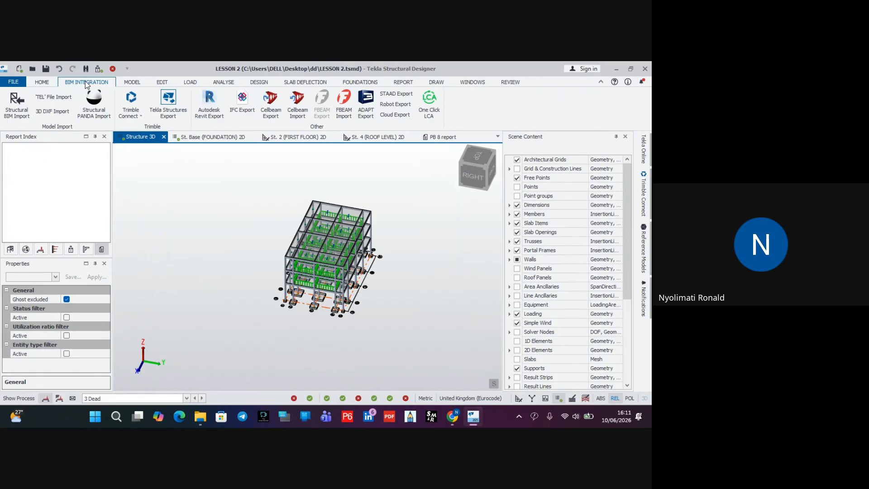
pyautogui.click(460, 82)
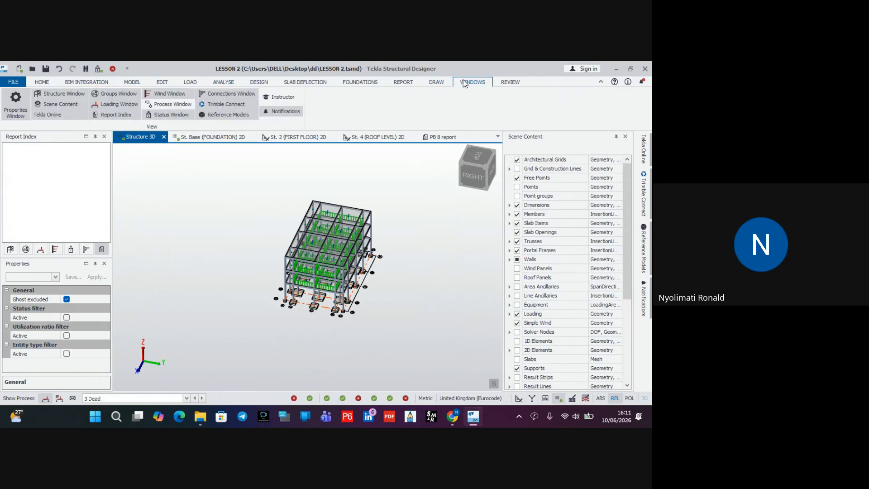
pyautogui.click(437, 82)
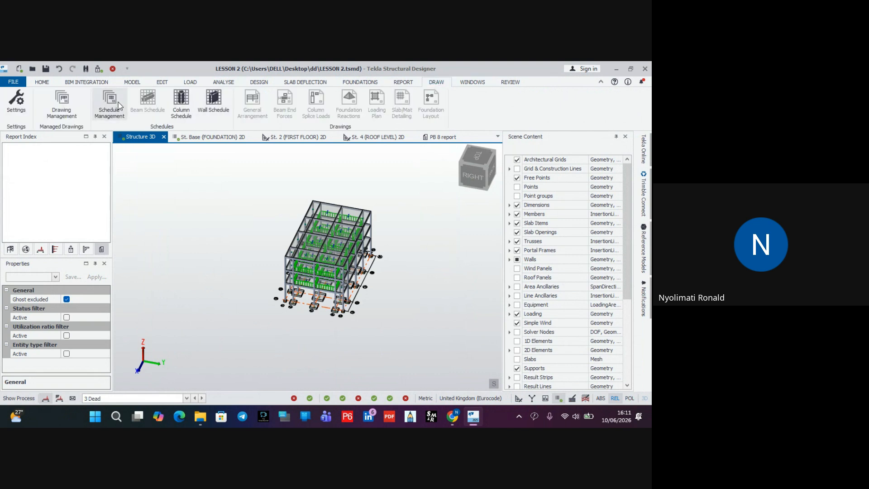
# Step: Add a managed drawing of the Concrete Beam Detail variant
pyautogui.click(69, 107)
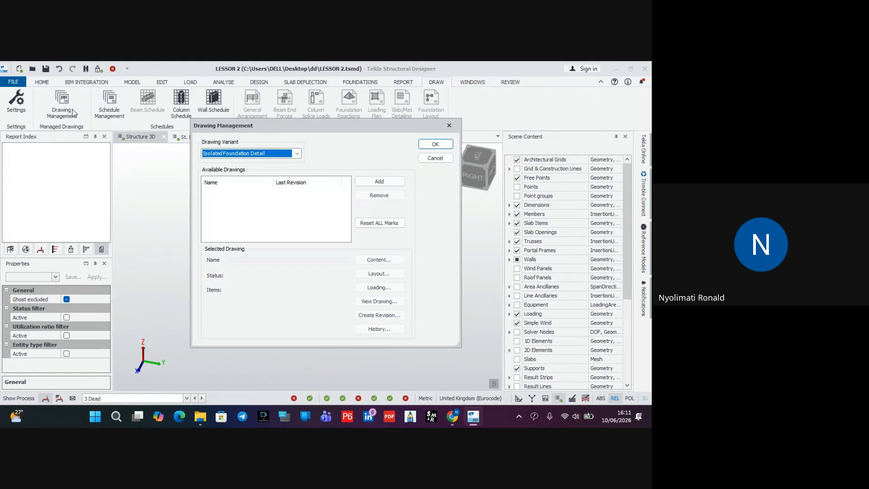
pyautogui.click(255, 156)
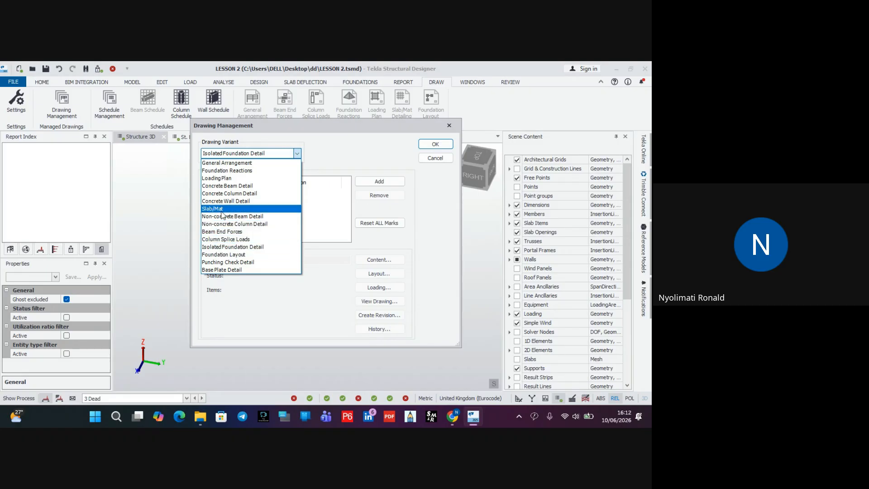
pyautogui.click(227, 185)
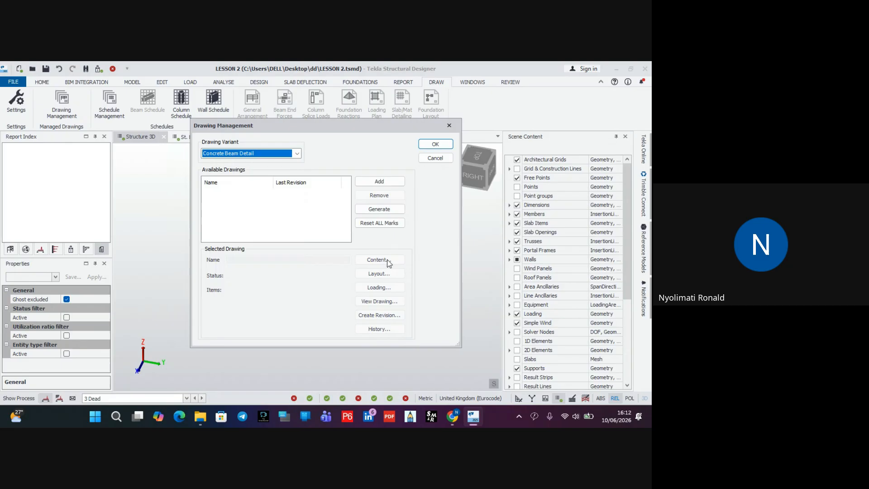
pyautogui.click(378, 182)
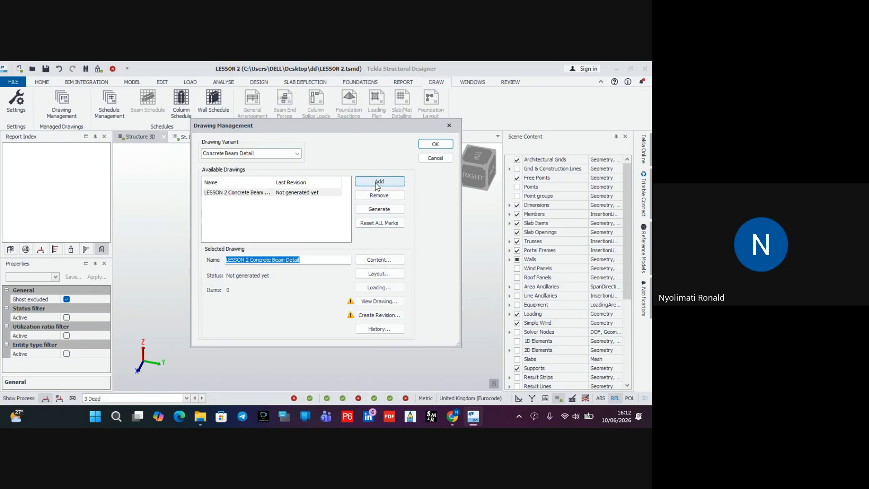
# Step: Assign all concrete cast-in-place beams to the concrete beam detail drawing and group the members by level
pyautogui.click(377, 258)
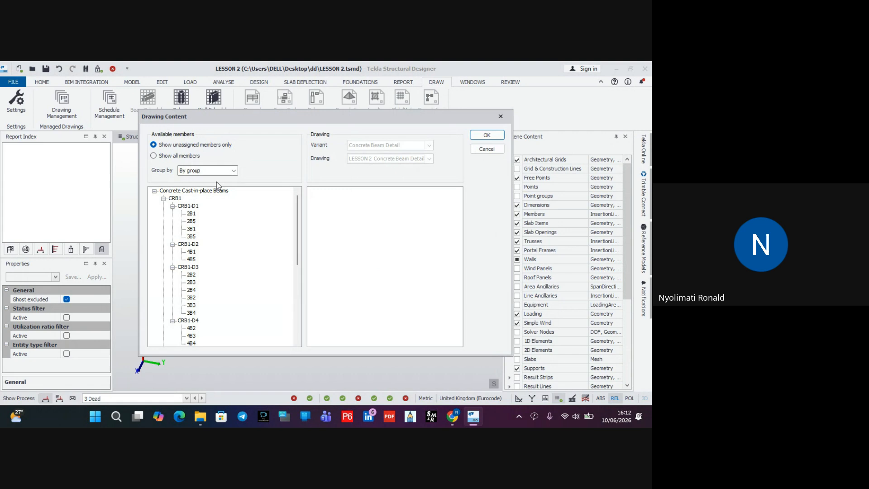
pyautogui.moveTo(167, 191); pyautogui.dragTo(364, 215)
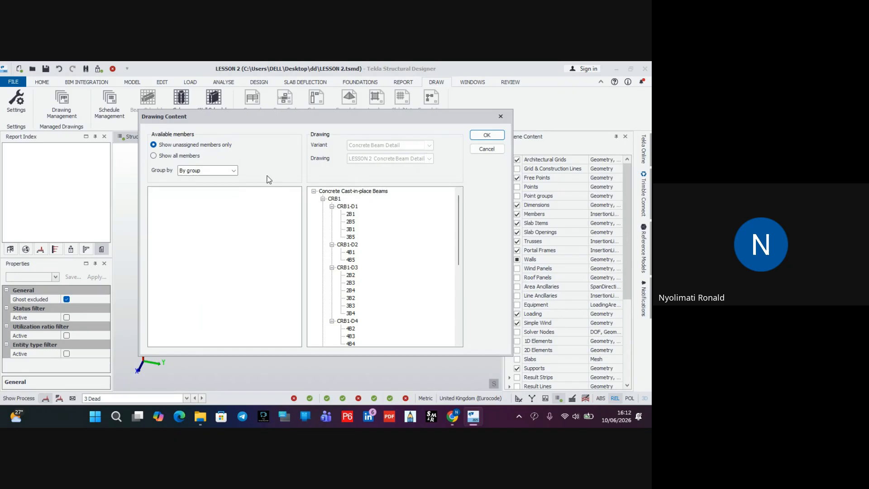
pyautogui.click(234, 171)
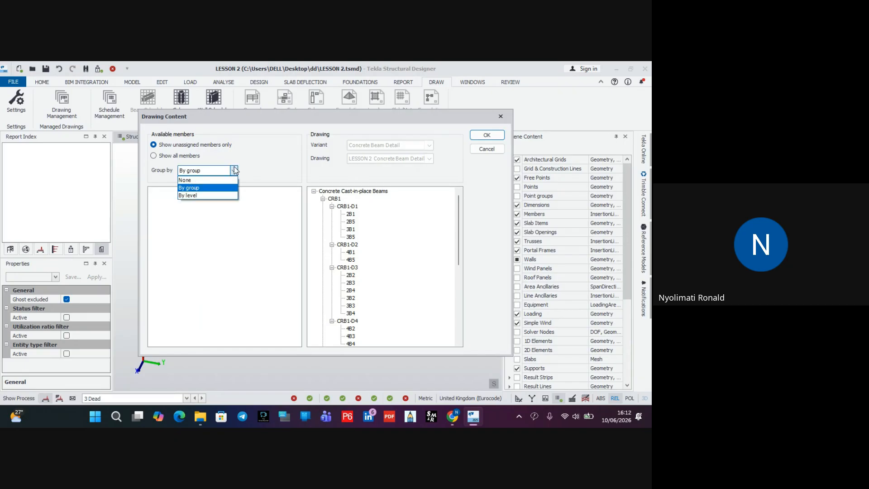
pyautogui.click(204, 195)
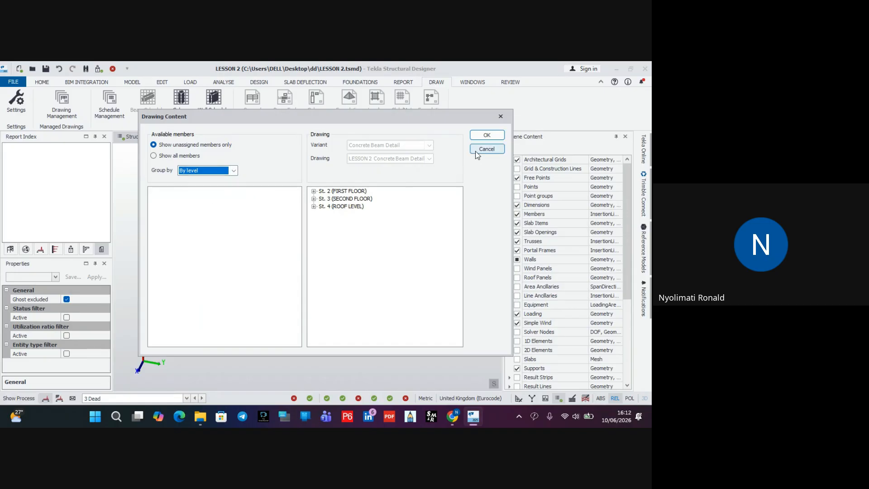
pyautogui.click(486, 135)
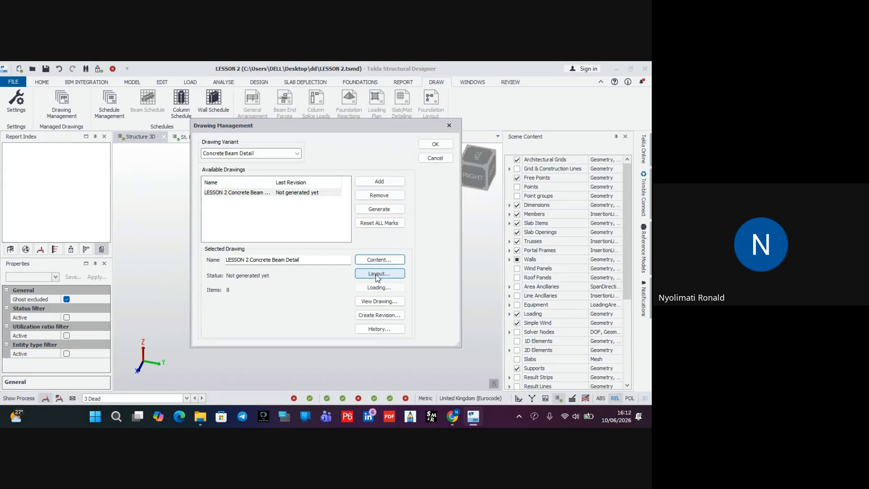
# Step: Try to generate and view the concrete beam detail drawing as a 1:25 DXF in the Temp folder with the automatic file name disabled
pyautogui.click(389, 301)
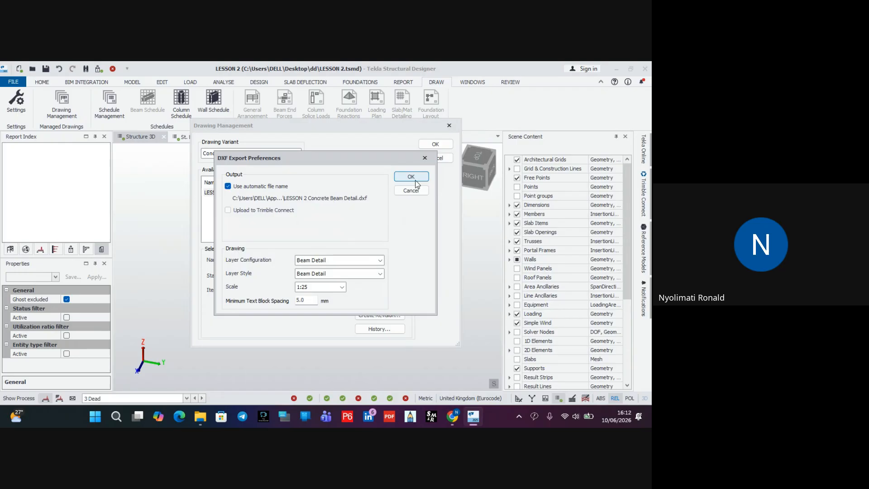
pyautogui.click(228, 186)
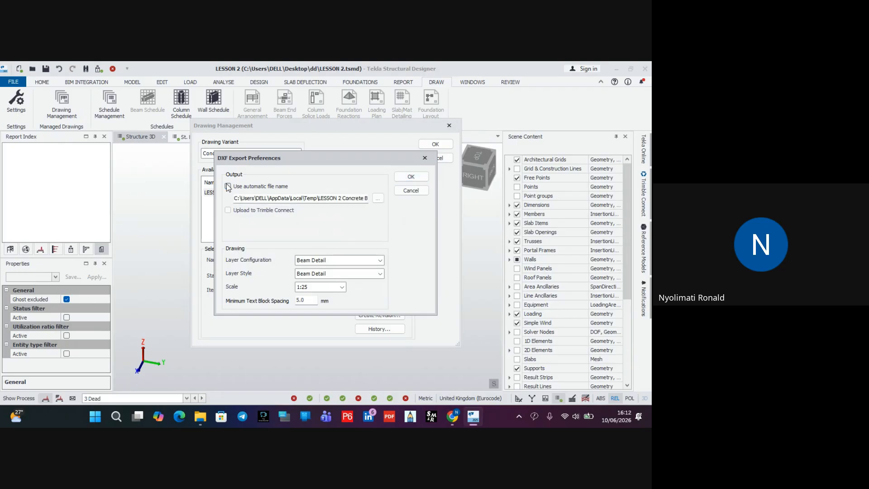
pyautogui.click(411, 178)
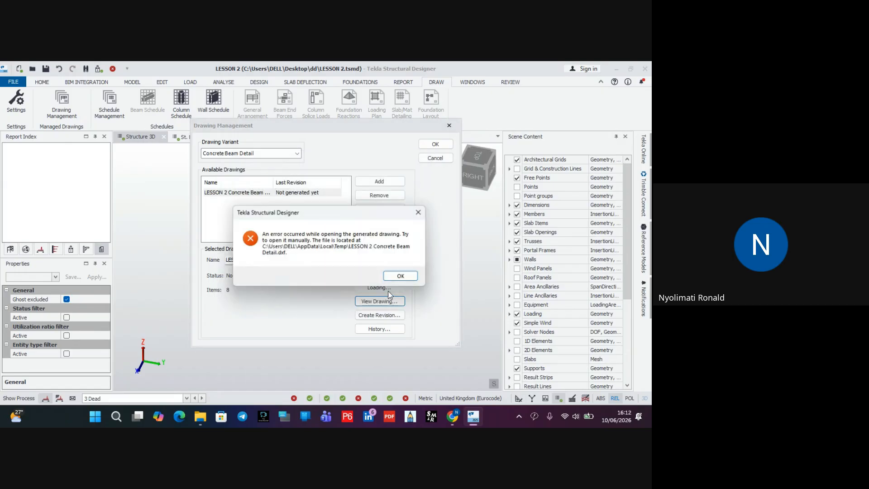
pyautogui.click(401, 277)
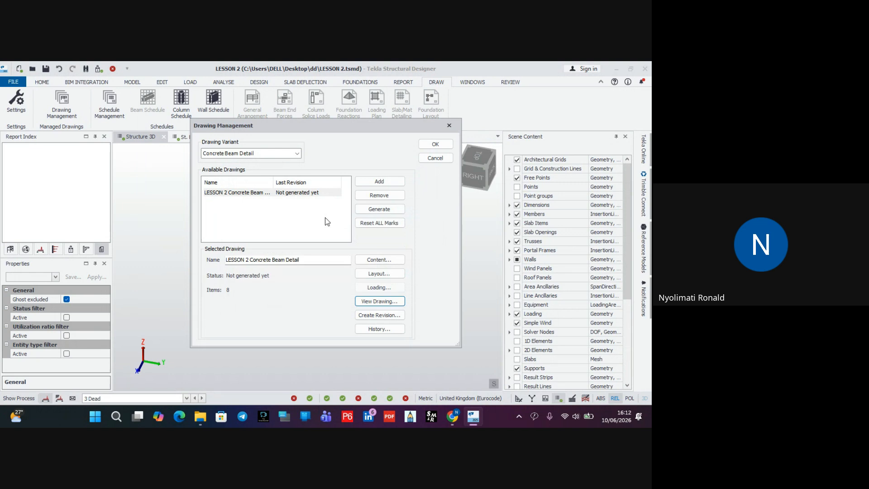
# Step: Check the beam drawing's assigned members and export it as LESSON 2 Concrete Beam Detail.dxf at 1:25 to the tt folder on the Desktop
pyautogui.click(380, 260)
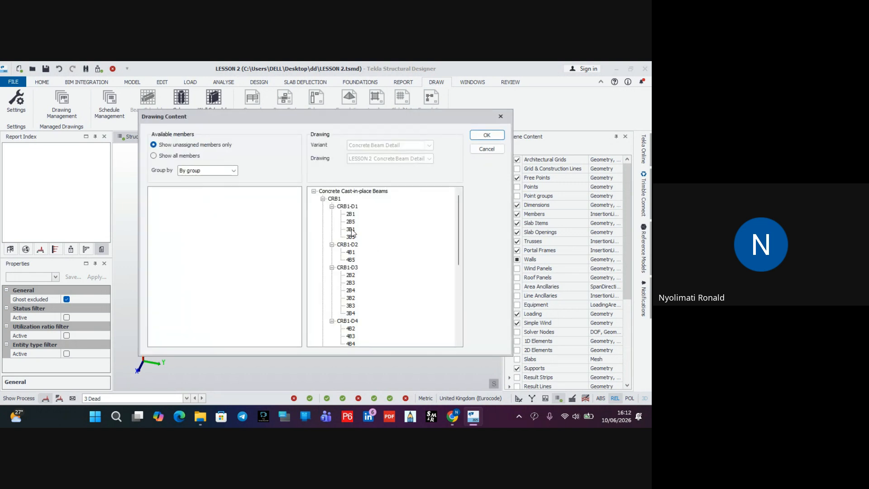
pyautogui.click(487, 135)
pyautogui.click(378, 301)
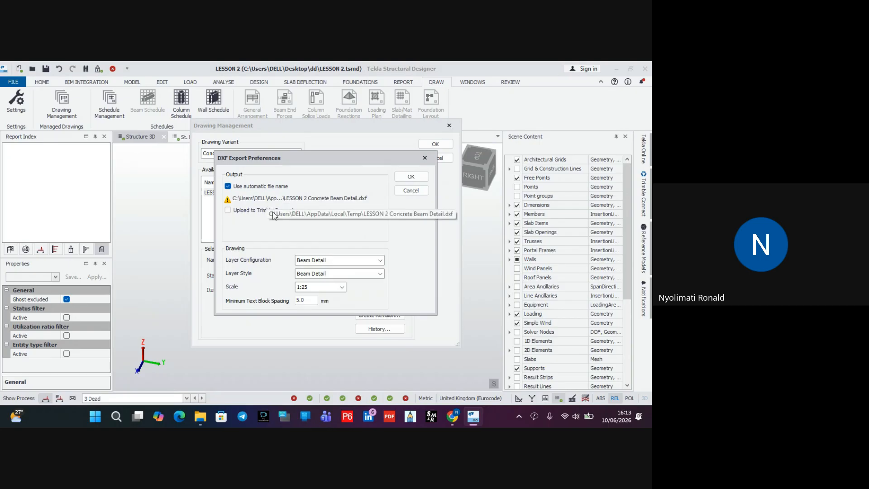
pyautogui.click(228, 186)
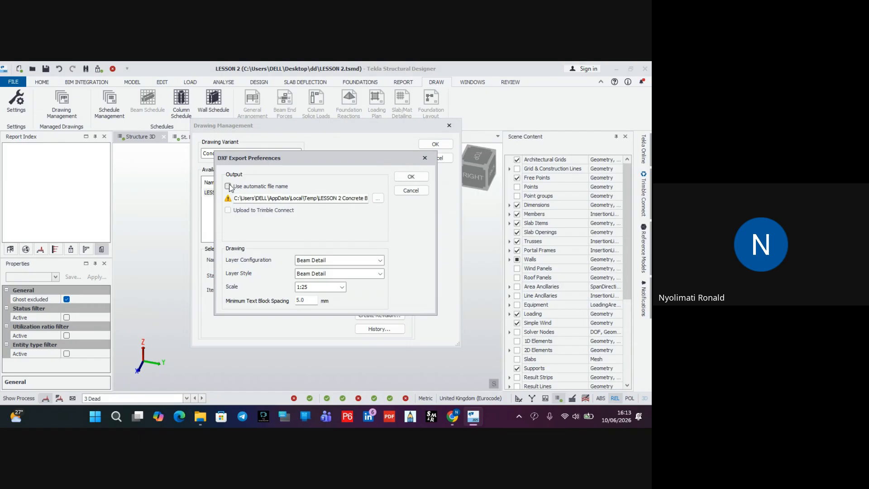
pyautogui.click(376, 199)
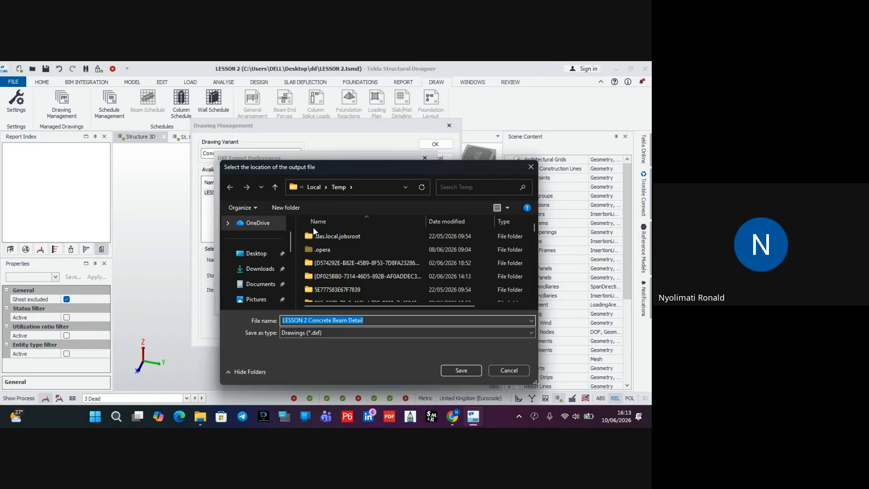
pyautogui.click(258, 253)
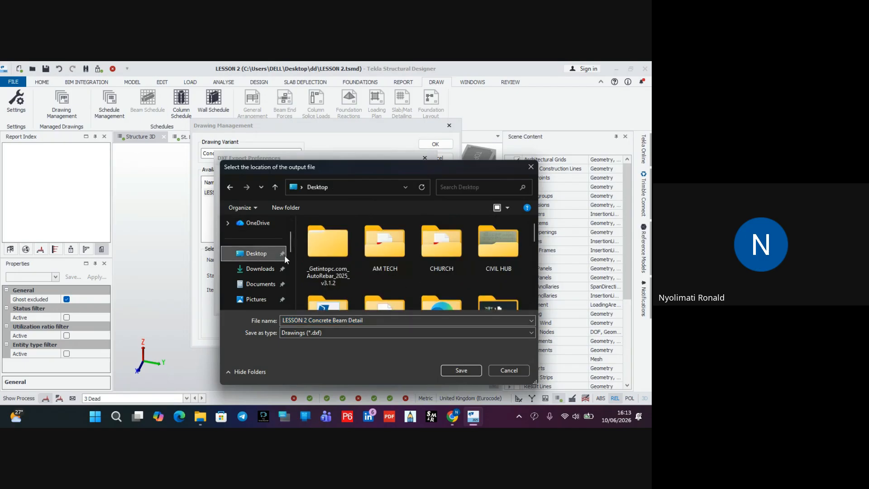
pyautogui.scroll(-5, 336, 265)
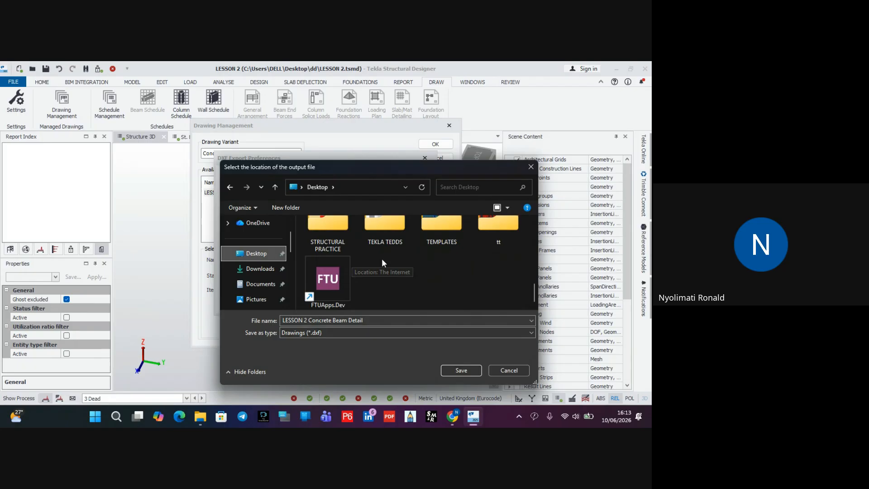
pyautogui.scroll(1, 433, 280)
pyautogui.doubleClick(488, 247)
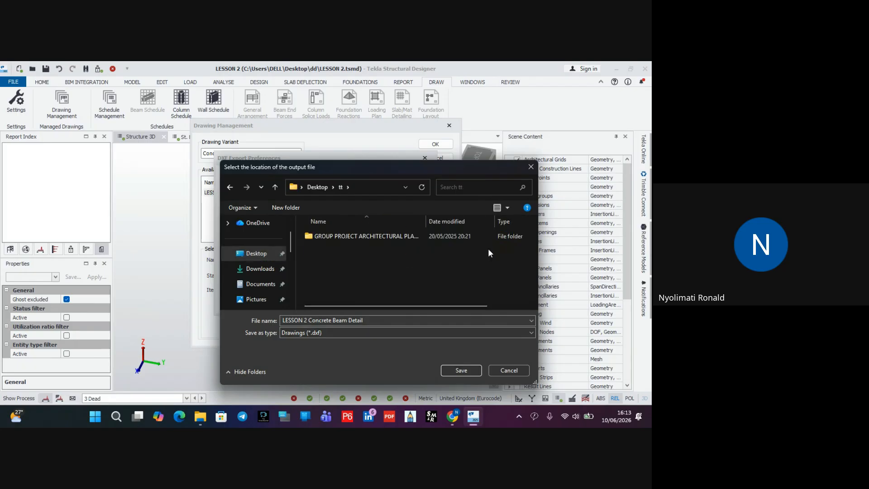
pyautogui.click(466, 371)
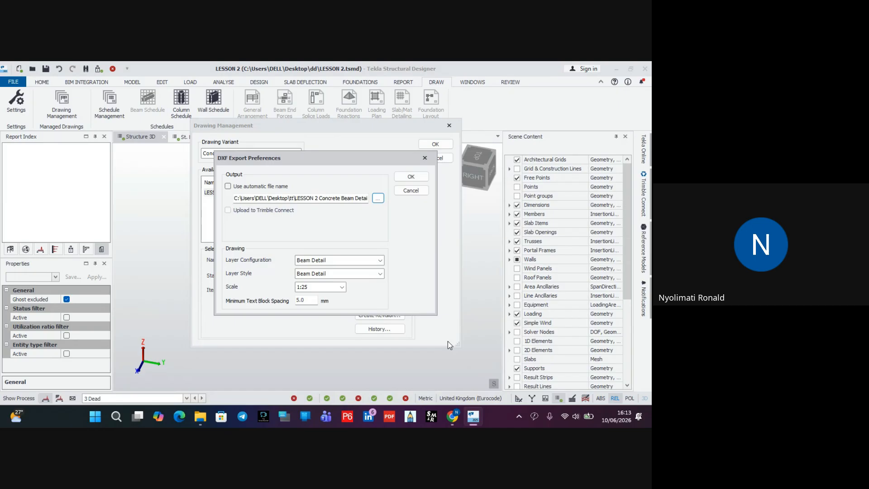
pyautogui.click(411, 176)
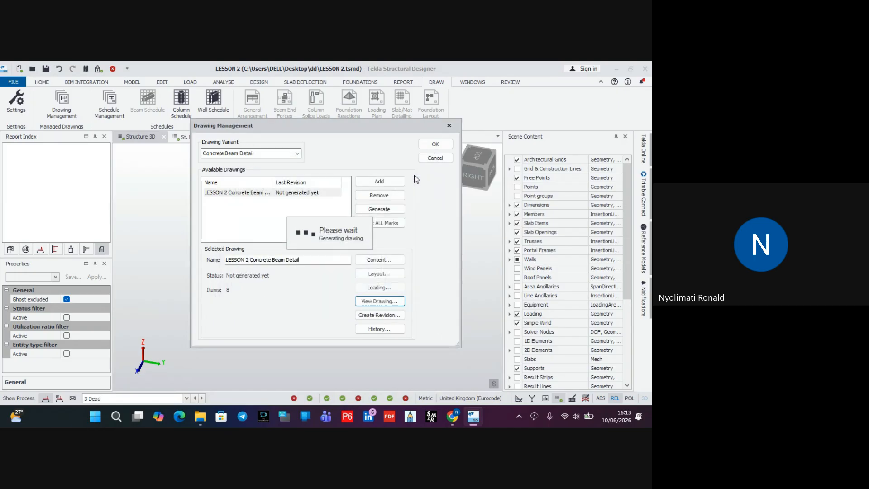
pyautogui.click(412, 277)
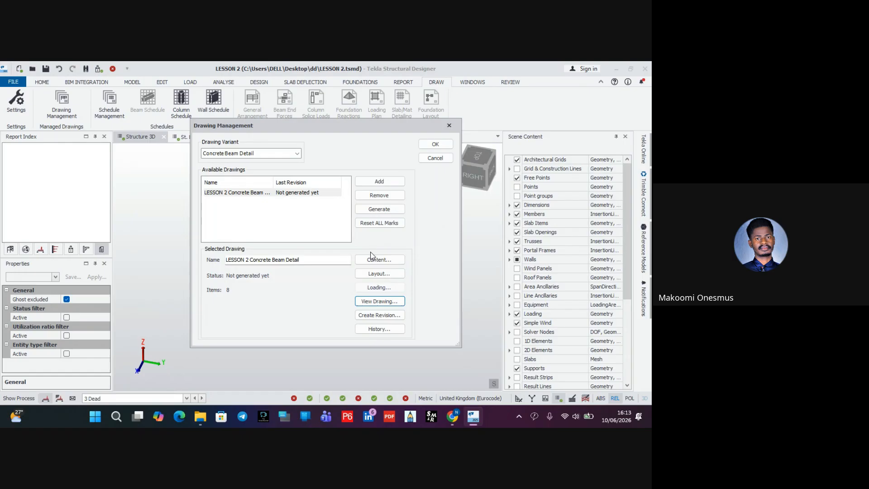
# Step: Try to view the concrete beam detail DXF again at 1:25 with the automatic file name, then keep the managed drawing and close drawing management
pyautogui.click(377, 299)
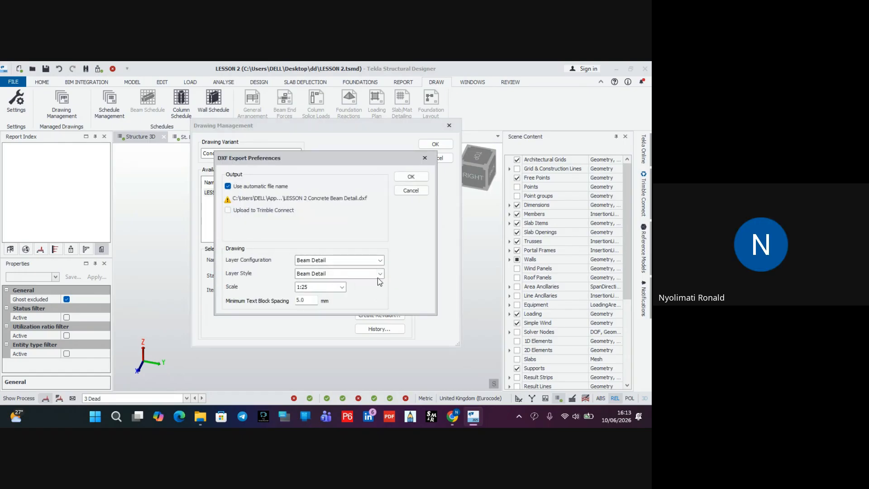
pyautogui.click(411, 177)
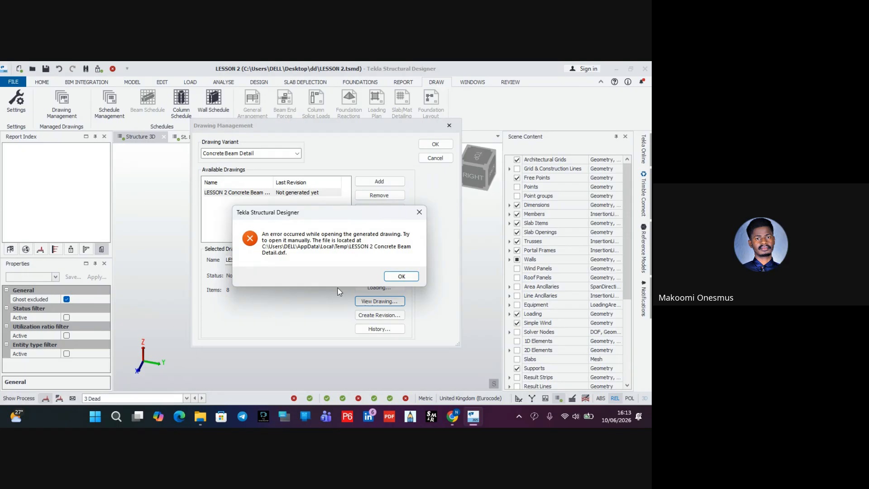
pyautogui.click(400, 276)
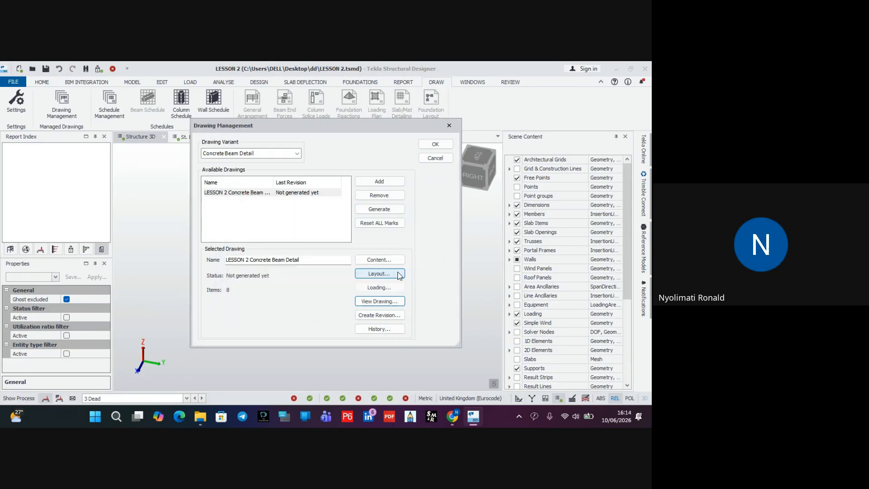
pyautogui.click(443, 144)
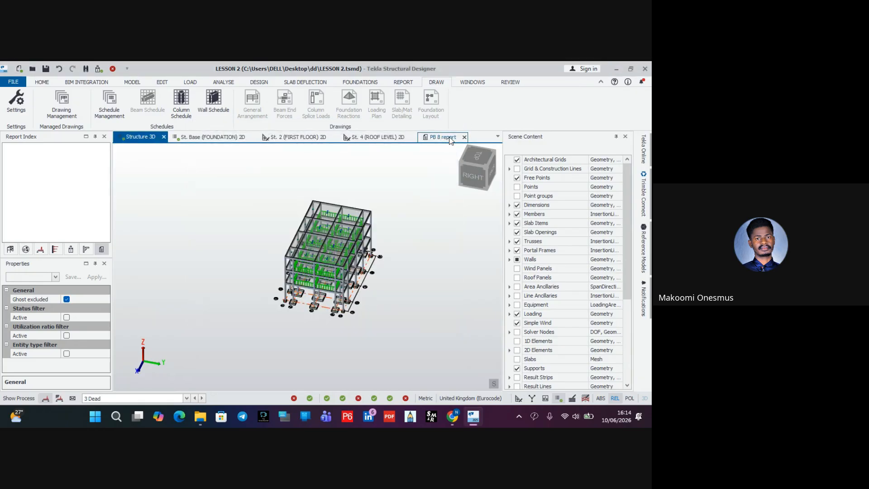
pyautogui.click(67, 108)
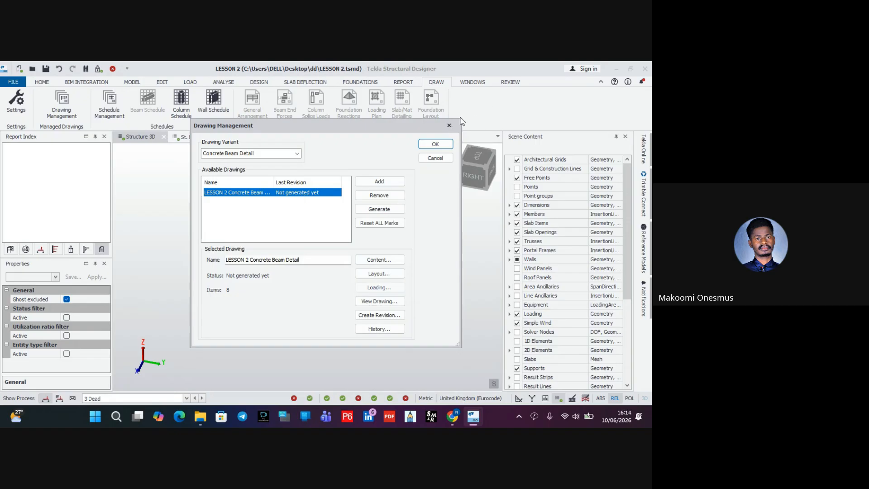
pyautogui.click(449, 126)
# Step: Generate the detail drawing for corner column C21 as a 1:25 DXF with the Column Detail layers and the automatic file name
pyautogui.scroll(5, 274, 292)
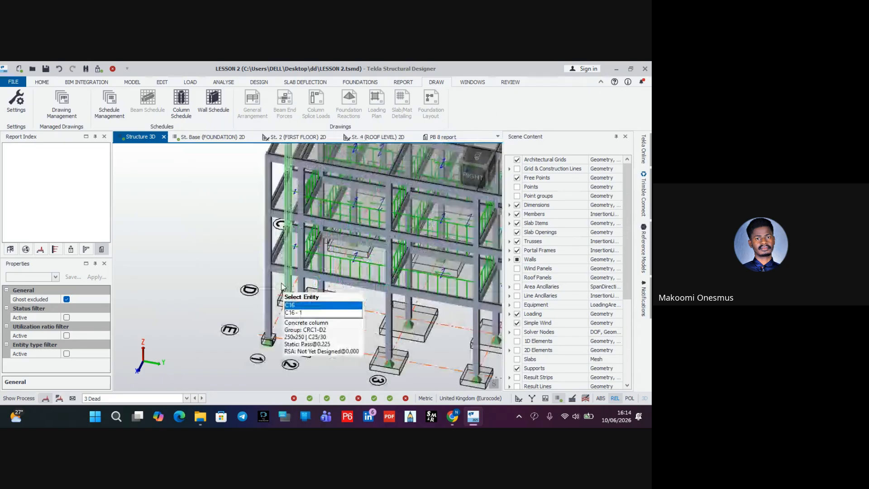
pyautogui.click(269, 293)
pyautogui.rightClick(269, 293)
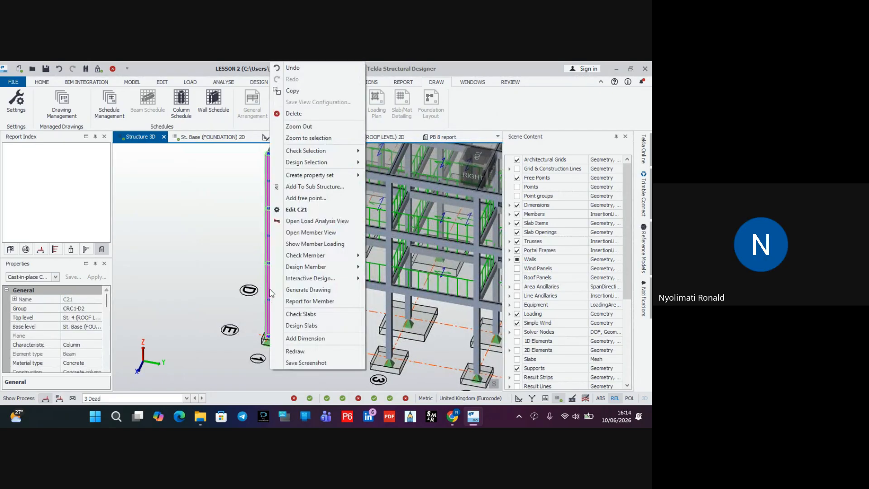
pyautogui.moveTo(303, 278)
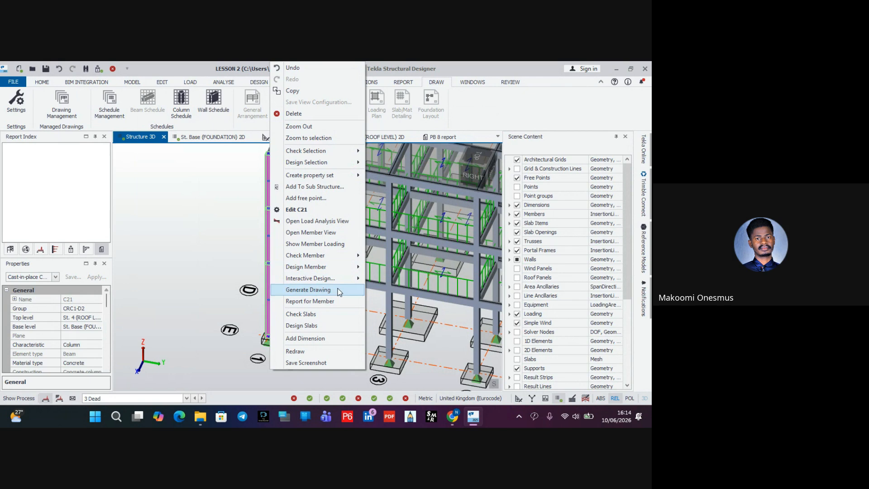
pyautogui.click(340, 290)
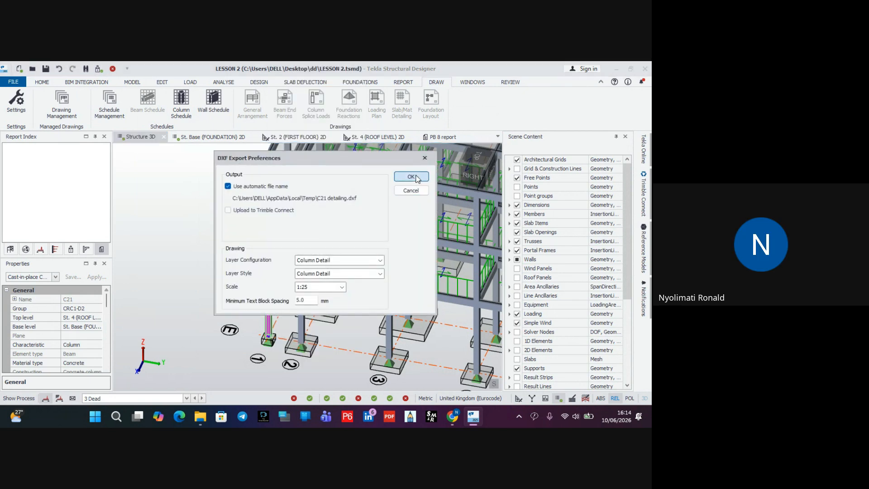
pyautogui.click(413, 176)
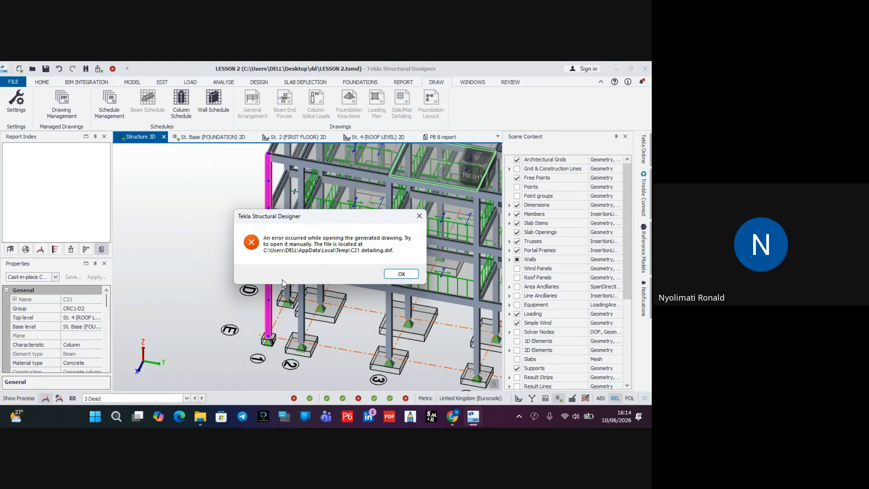
pyautogui.click(390, 275)
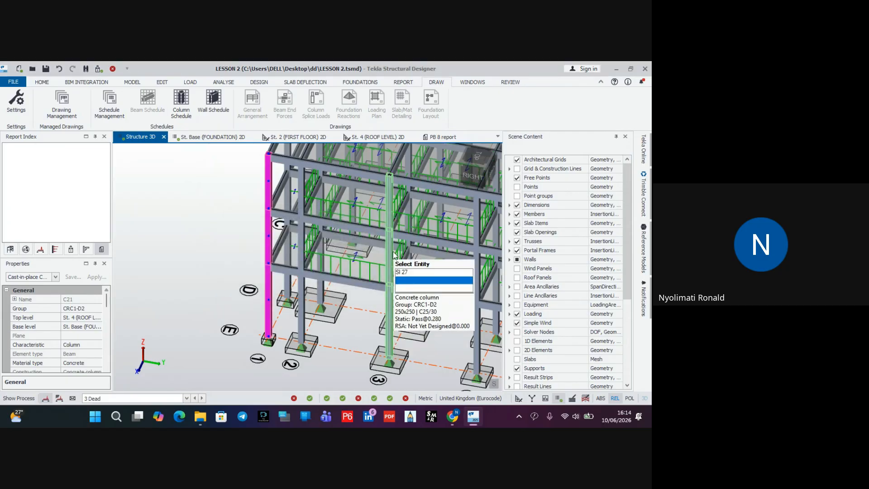
pyautogui.click(615, 68)
pyautogui.moveTo(614, 67)
pyautogui.click(593, 67)
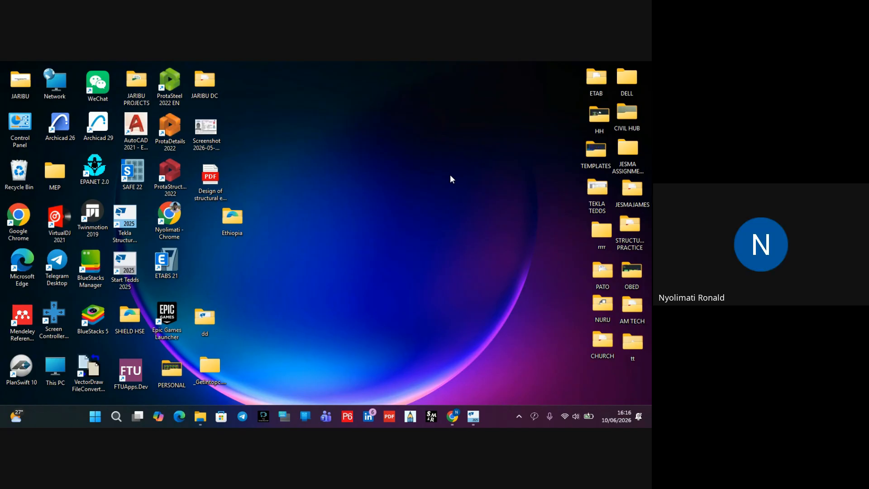
pyautogui.rightClick(242, 216)
pyautogui.click(355, 211)
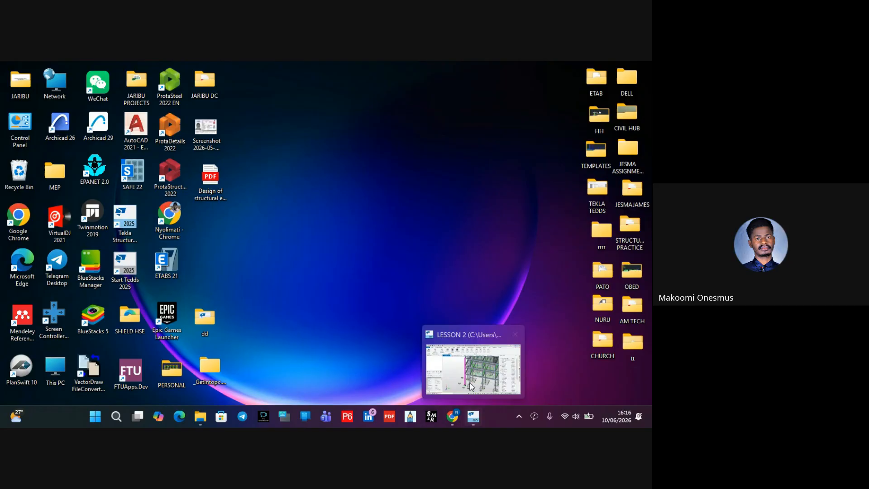
pyautogui.click(473, 417)
# Step: Examine the whole 3D structure from several sides, finishing with a front view, and clear the column selection
pyautogui.scroll(-1, 313, 260)
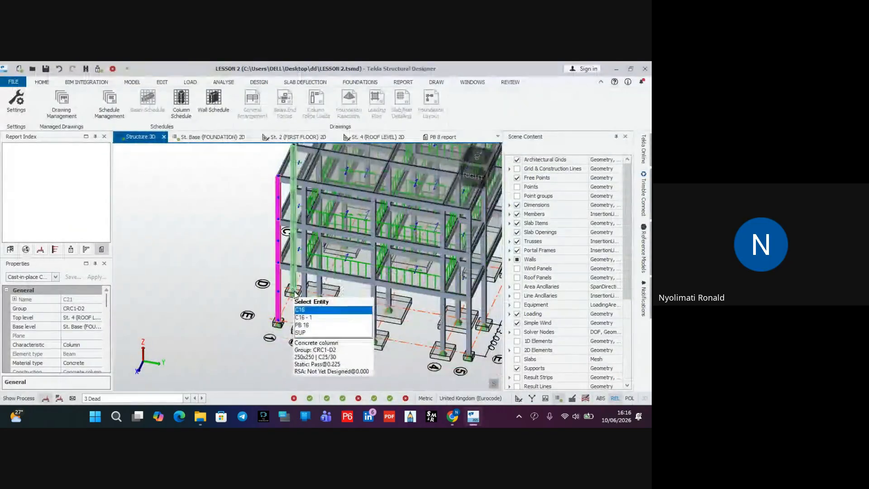
pyautogui.scroll(-2, 333, 272)
pyautogui.moveTo(324, 294); pyautogui.dragTo(357, 231, button='right')
pyautogui.scroll(-1, 298, 242)
pyautogui.scroll(-1, 240, 240)
pyautogui.moveTo(238, 249); pyautogui.dragTo(284, 253, button='middle')
pyautogui.moveTo(284, 253); pyautogui.dragTo(357, 251, button='right')
pyautogui.moveTo(262, 260); pyautogui.dragTo(313, 240, button='middle')
pyautogui.scroll(-2, 310, 239)
pyautogui.moveTo(208, 236); pyautogui.dragTo(281, 242, button='right')
pyautogui.scroll(3, 426, 244)
pyautogui.scroll(-2, 401, 242)
pyautogui.moveTo(281, 244); pyautogui.dragTo(380, 250, button='middle')
pyautogui.moveTo(381, 254); pyautogui.dragTo(336, 319, button='right')
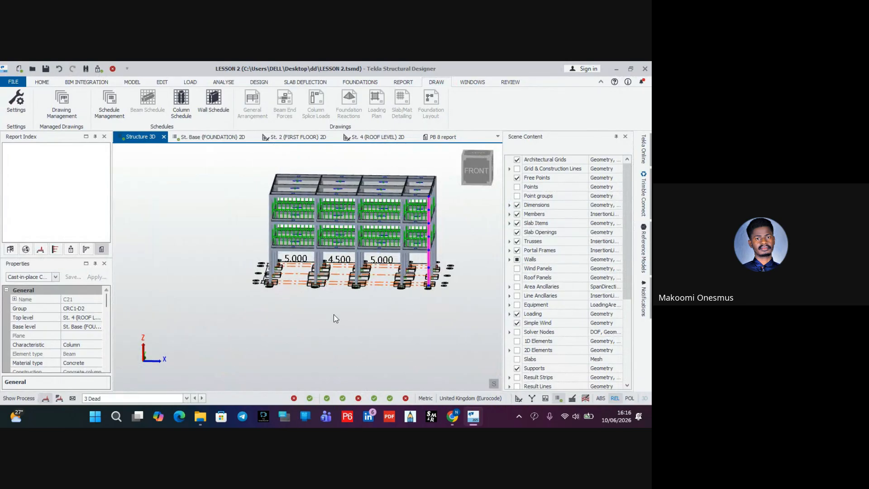
pyautogui.press('Escape')
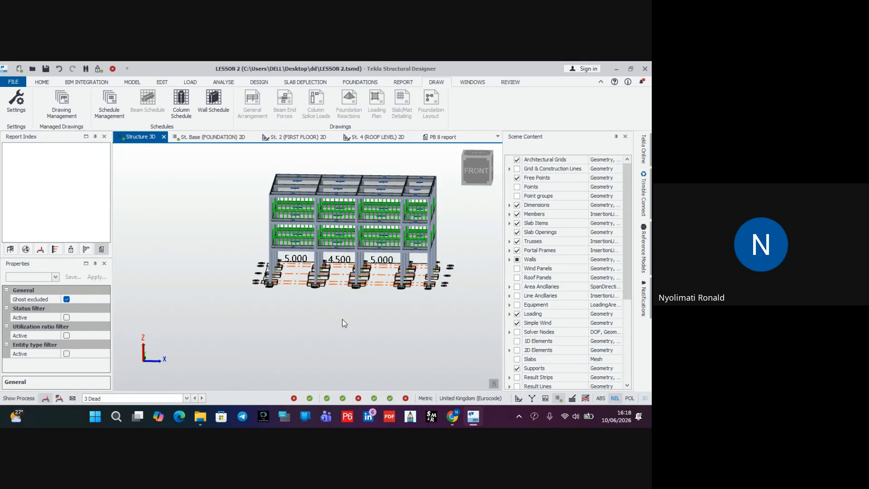
# Step: Switch to the Google Meet call and stop presenting the screen
pyautogui.moveTo(453, 419)
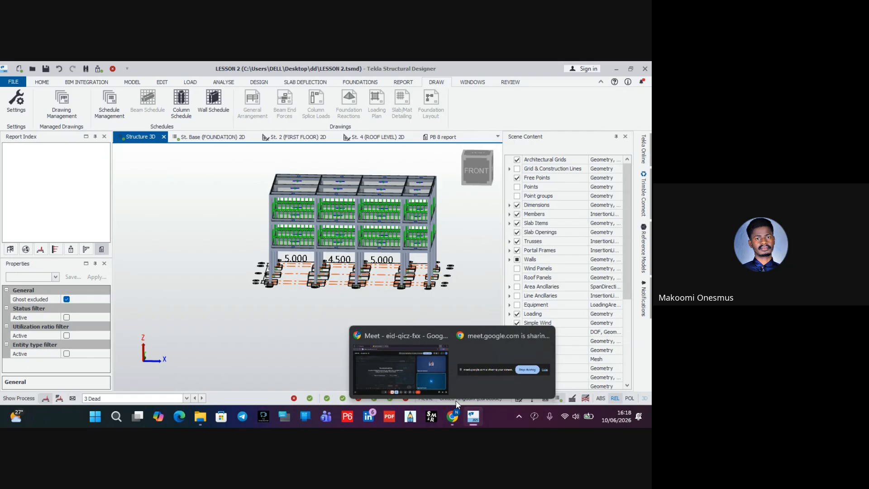
pyautogui.click(412, 382)
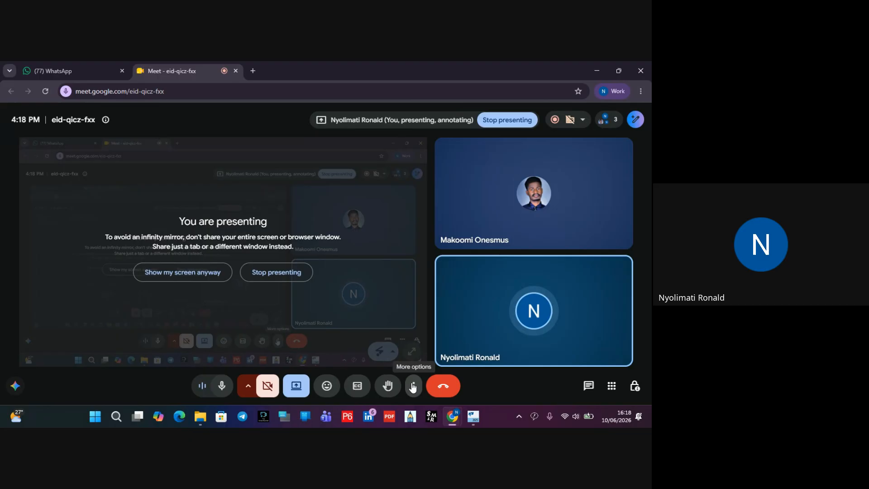
pyautogui.moveTo(487, 309)
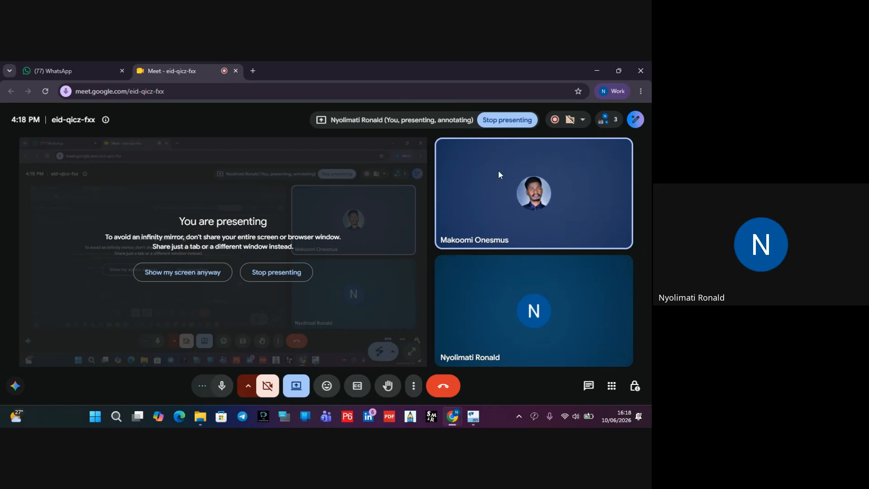
pyautogui.click(507, 121)
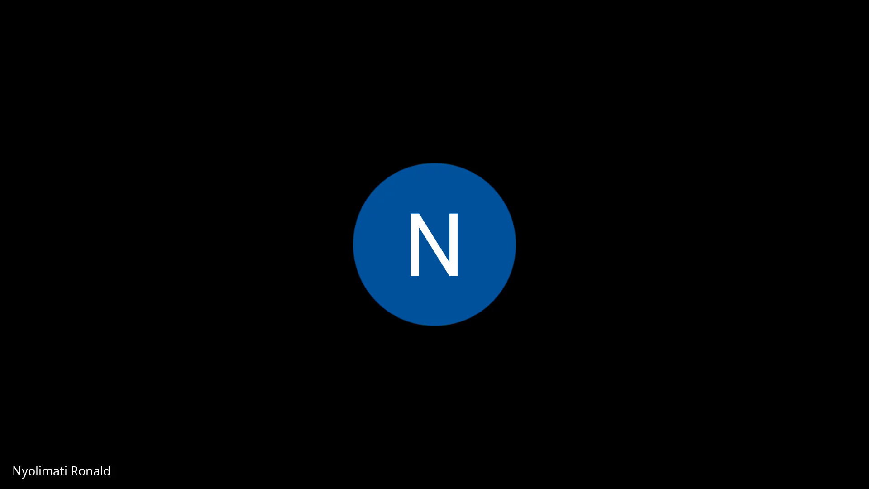